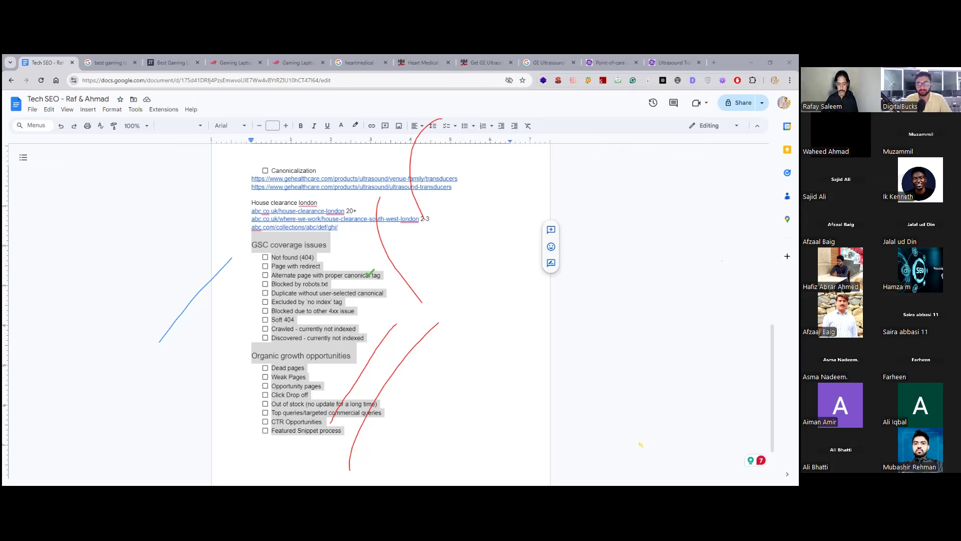
- Switch to Google Search Console and review the reasons listed under "Why pages aren't indexed" for the loadbasket.co.uk property
key(alt+Tab)
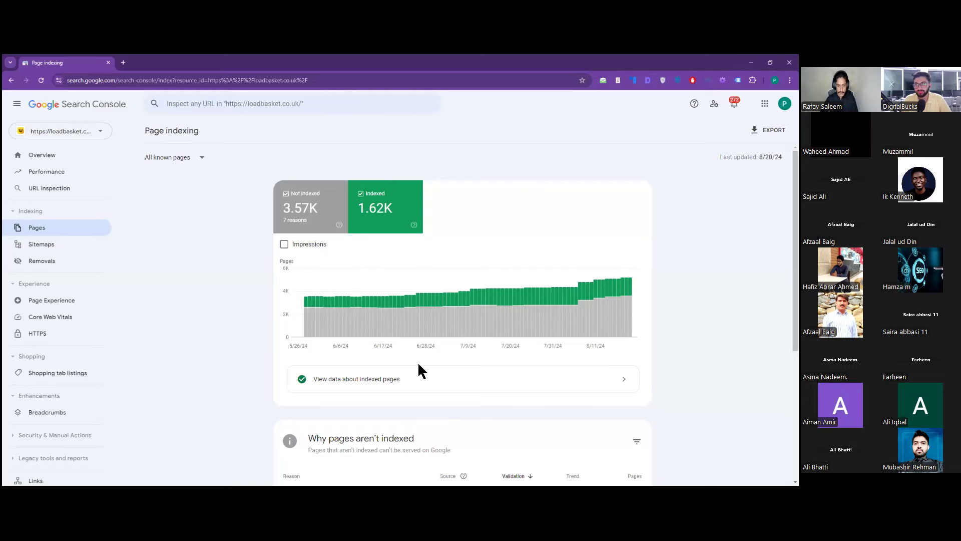
scroll(243, 311, down, 3)
scroll(438, 354, down, 1)
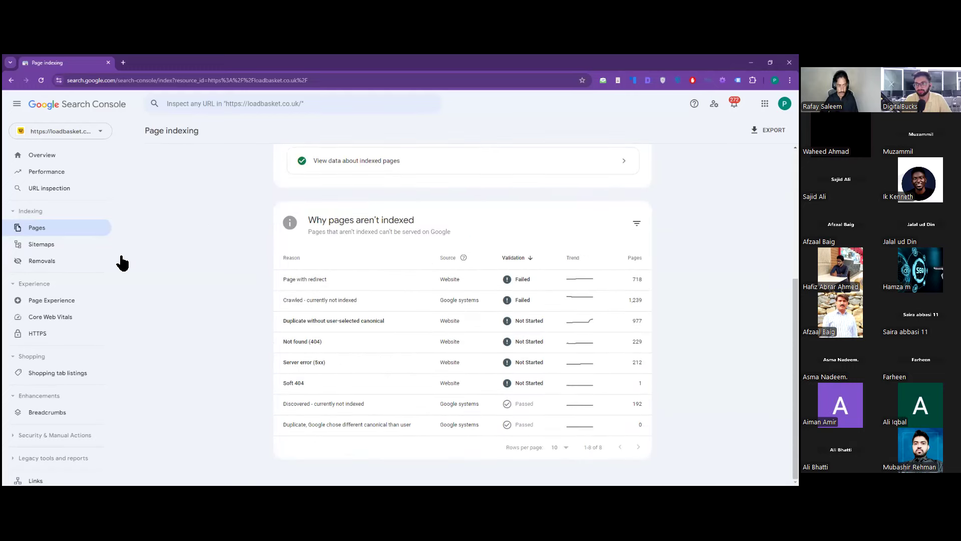
click(49, 230)
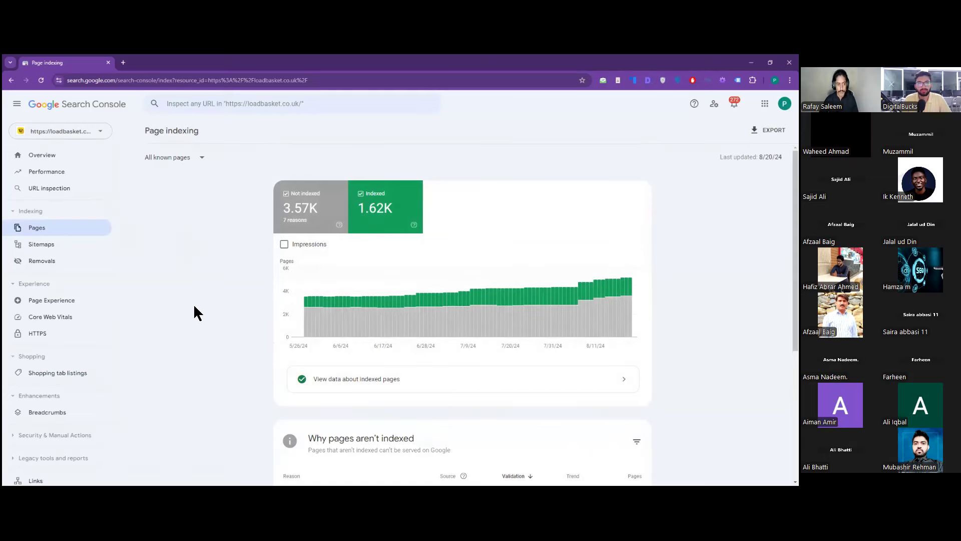
scroll(195, 306, down, 4)
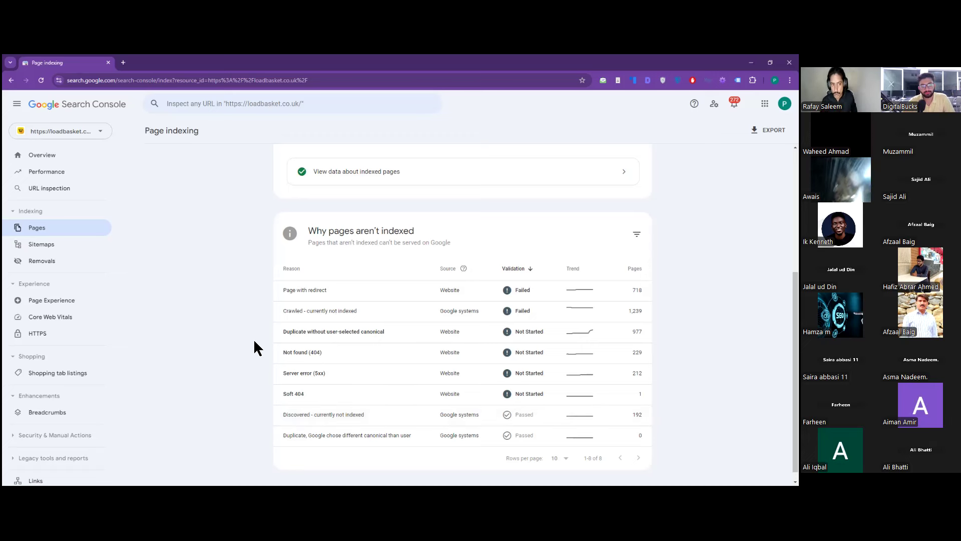
scroll(252, 350, down, 1)
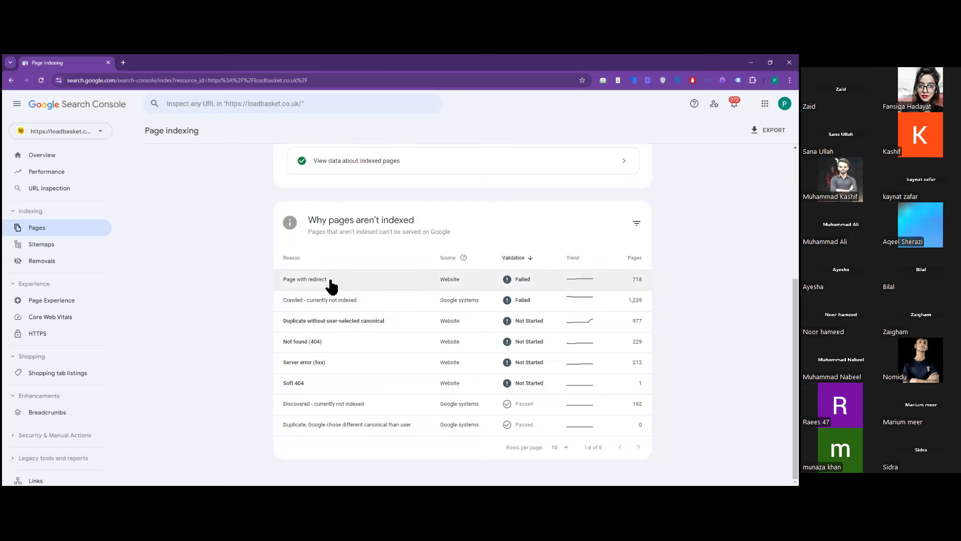
- Open the "Page with redirect" report and open its example URL loadbasket.co.uk/iphone-travel-charger/ in a separate tab
click(349, 283)
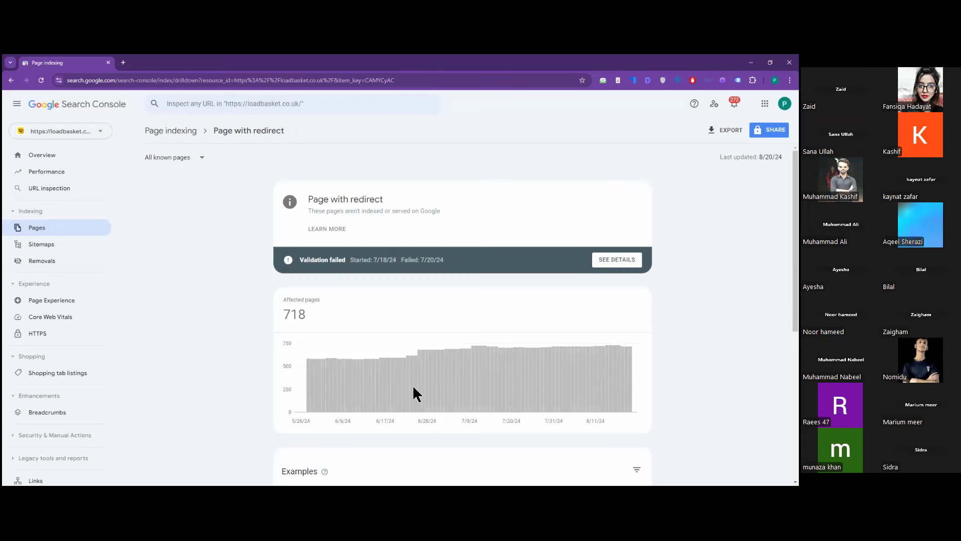
scroll(449, 347, down, 5)
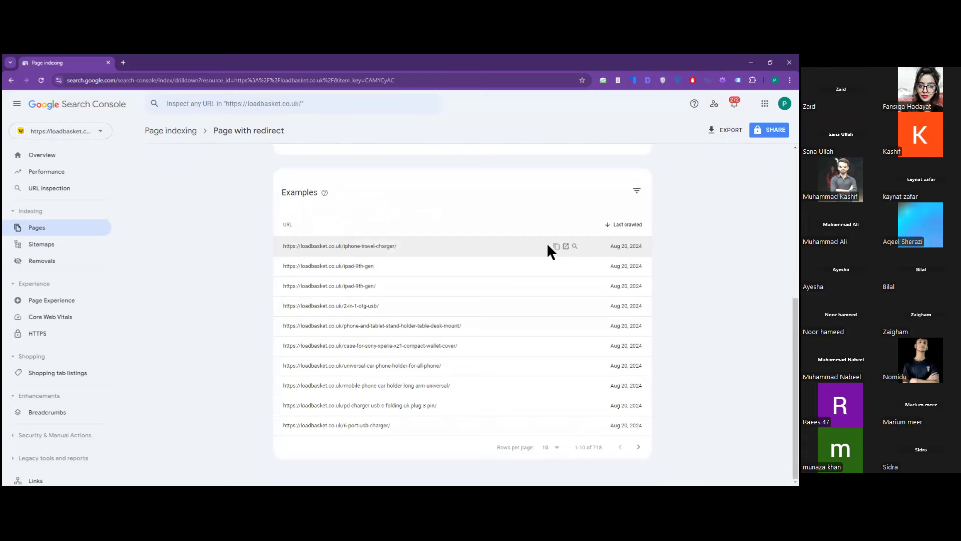
click(566, 246)
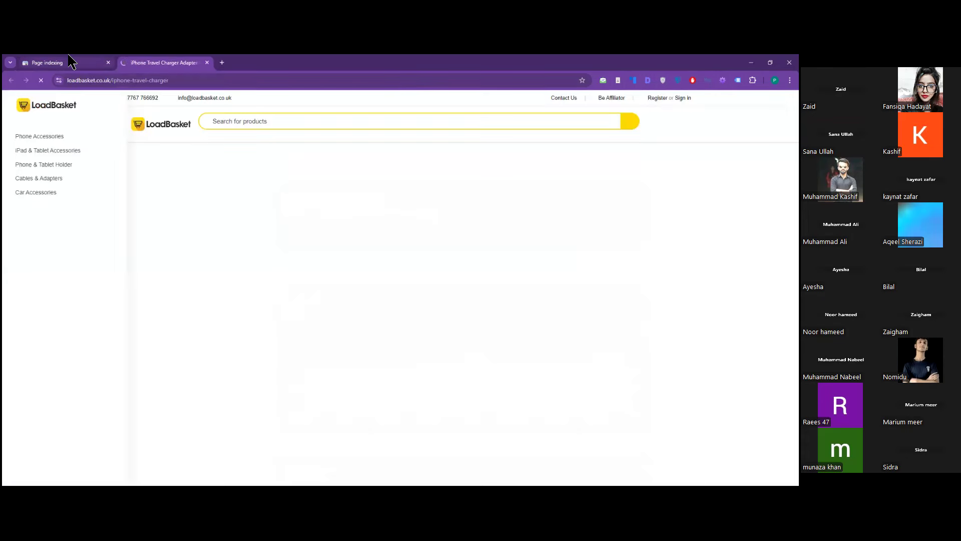
click(64, 63)
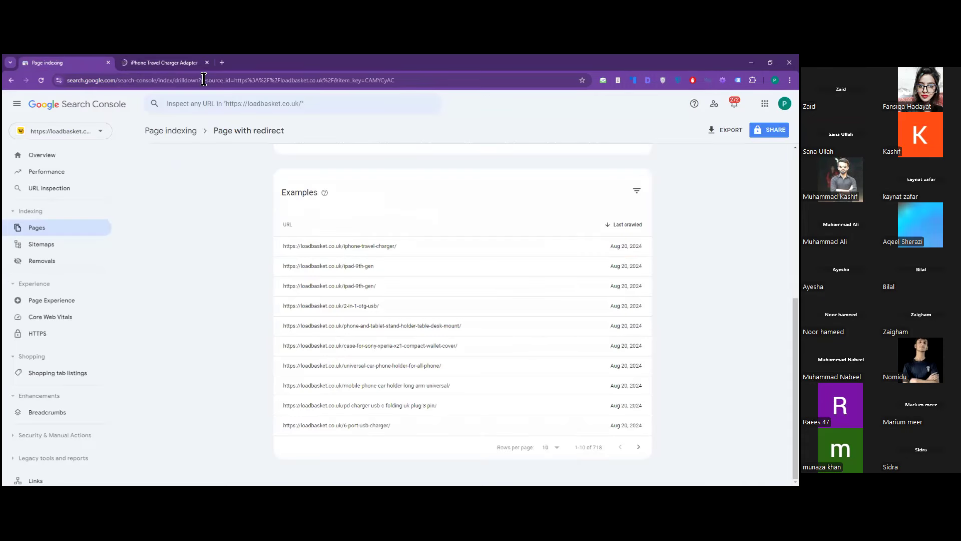
click(158, 62)
click(83, 61)
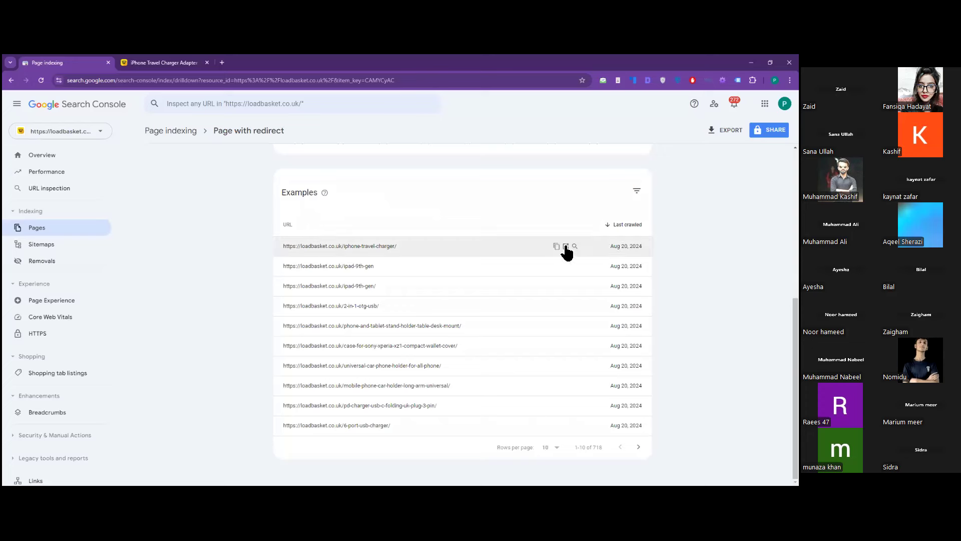
click(557, 246)
click(190, 62)
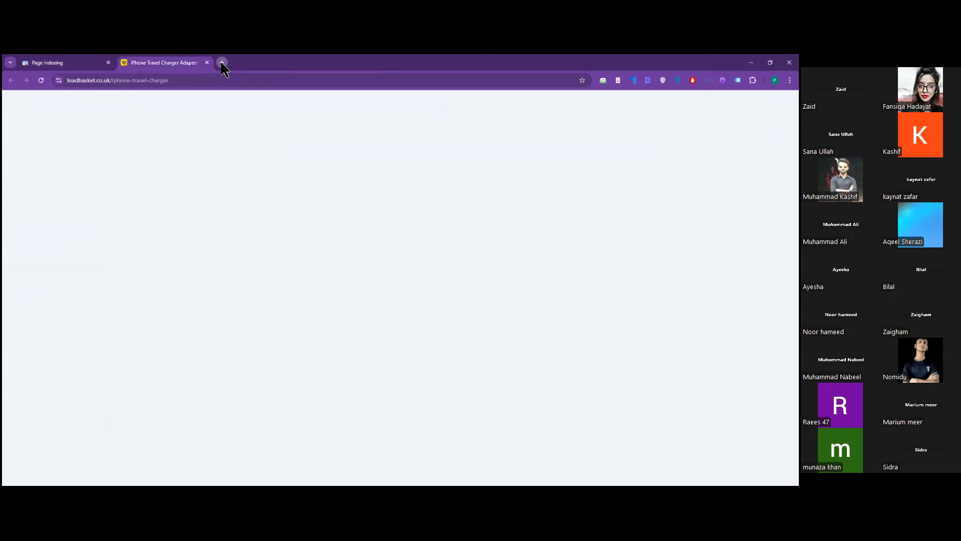
click(222, 63)
key(ctrl+v)
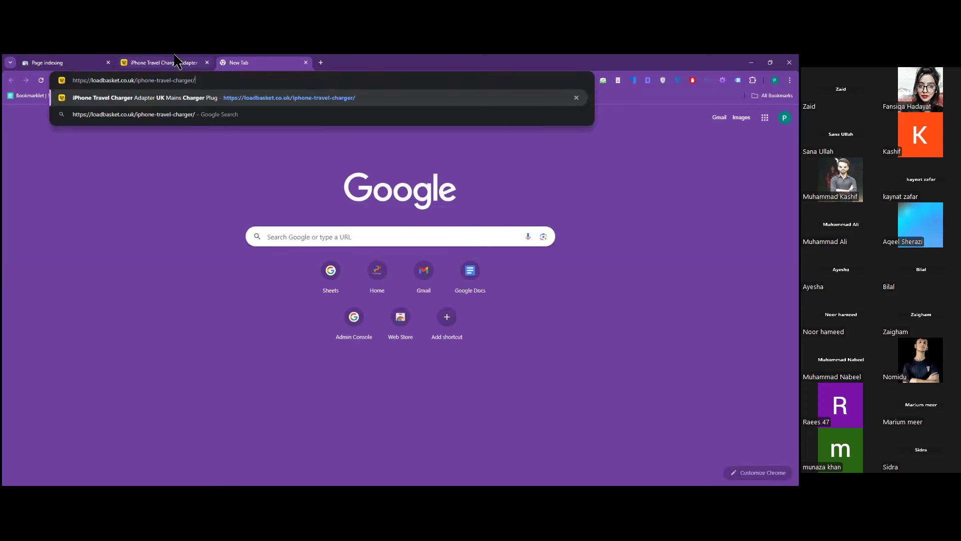
key(Return)
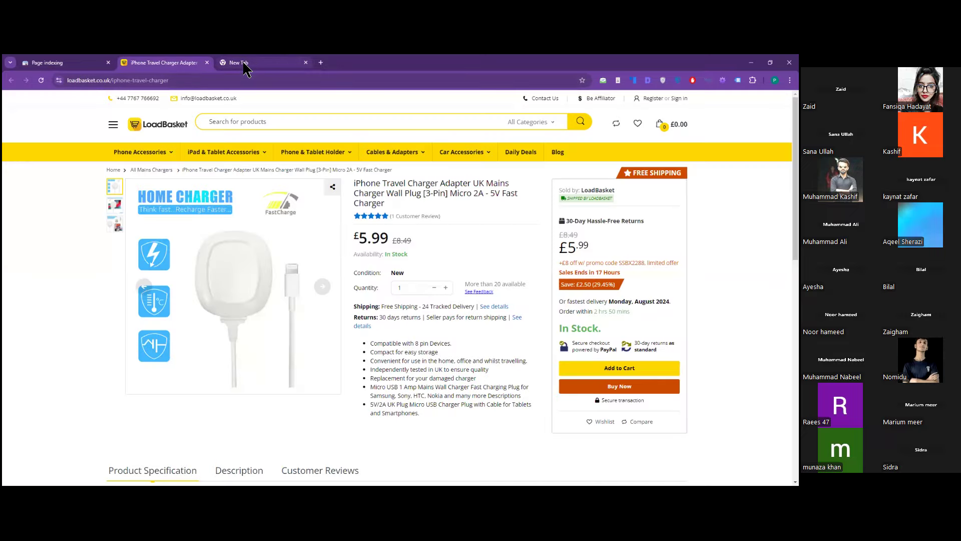
- Compare the address of the opened product page with the pasted example URL and the report, checking the trailing slash
click(245, 66)
click(164, 63)
click(195, 80)
click(255, 62)
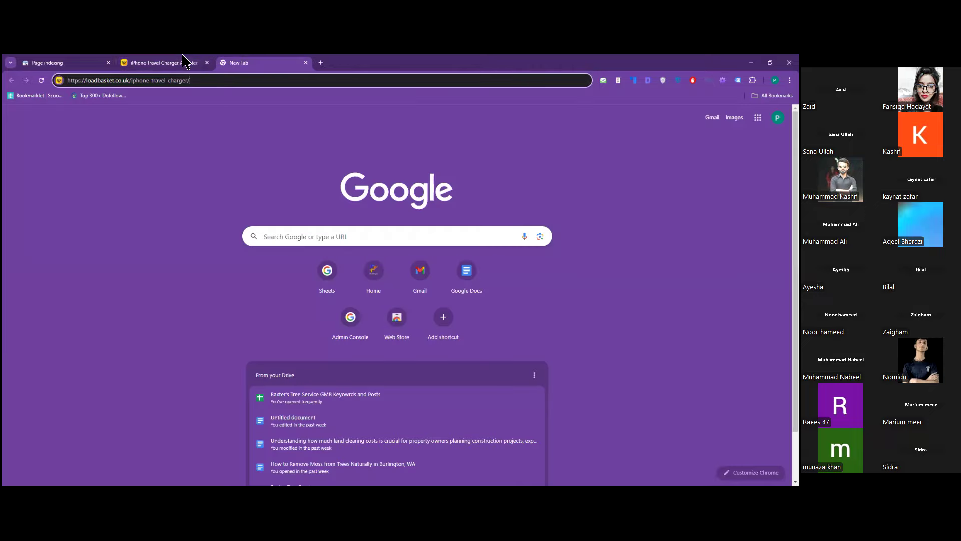
click(68, 62)
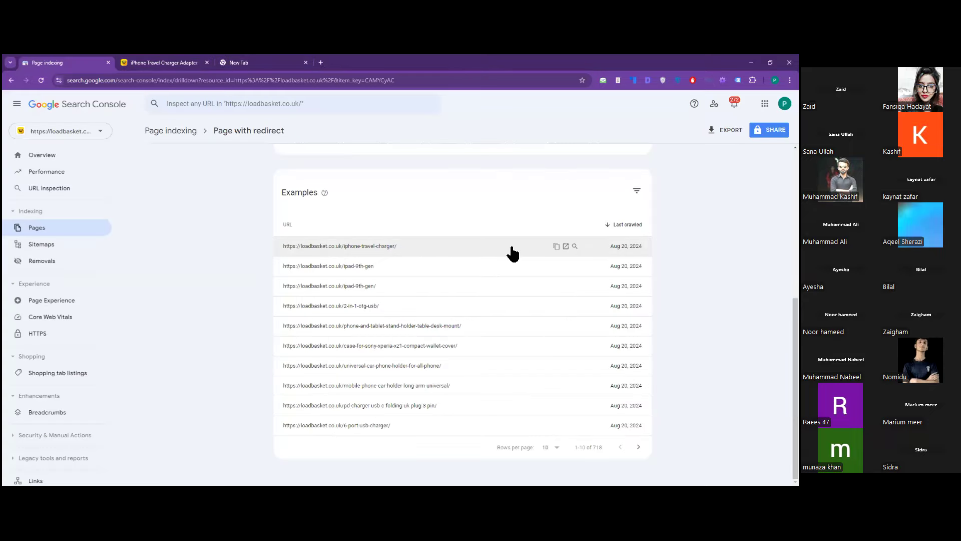
scroll(412, 290, up, 3)
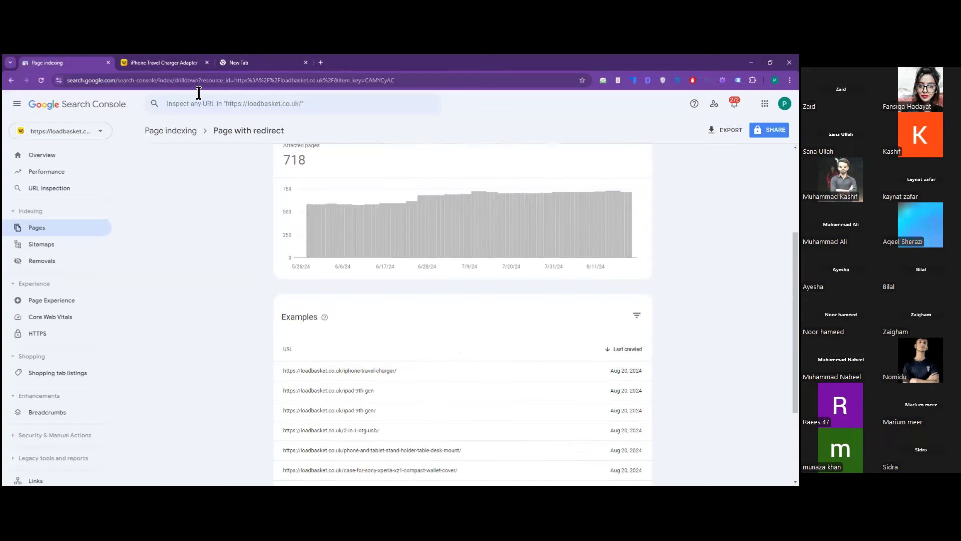
click(252, 62)
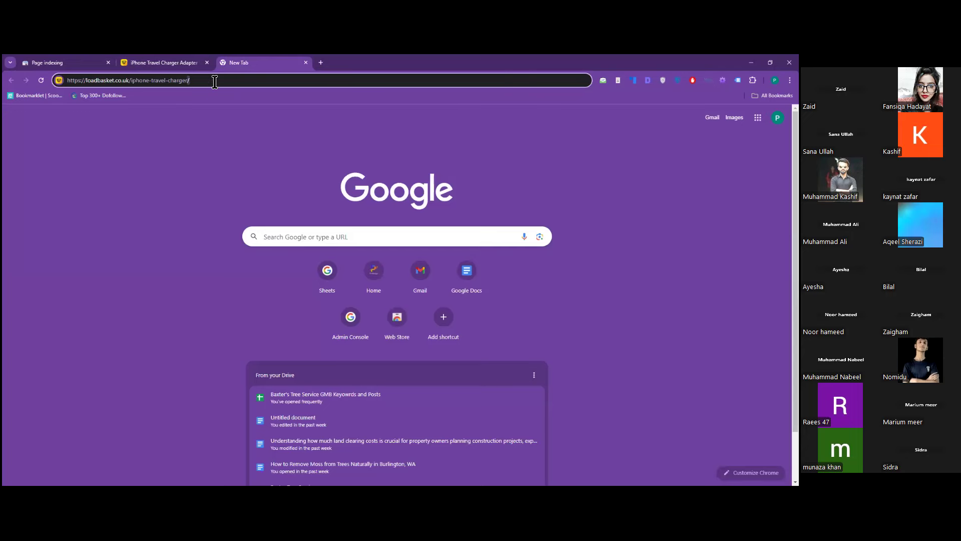
click(193, 62)
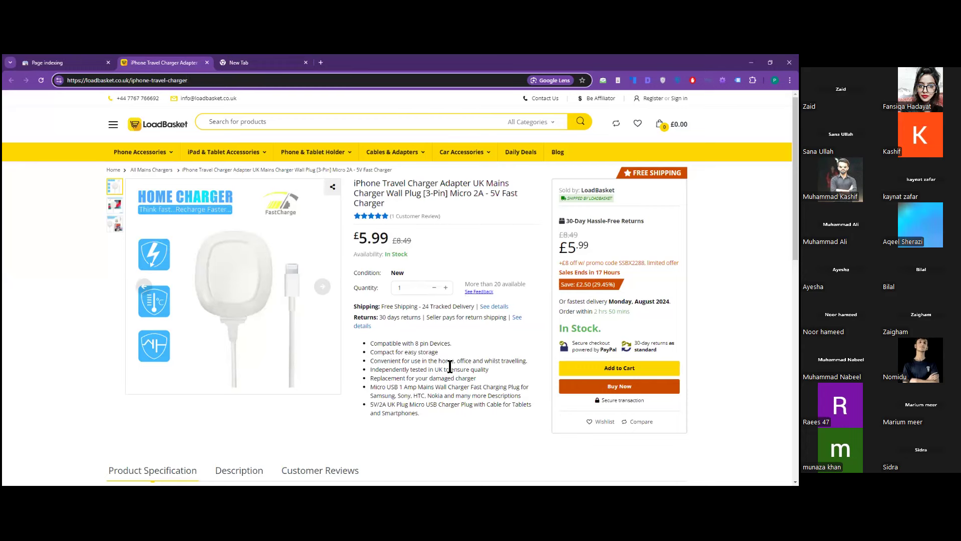
- Close the stray pop-up tab opened from the product page, and re-enter the trailing slash in the pasted iphone-travel-charger URL
click(449, 367)
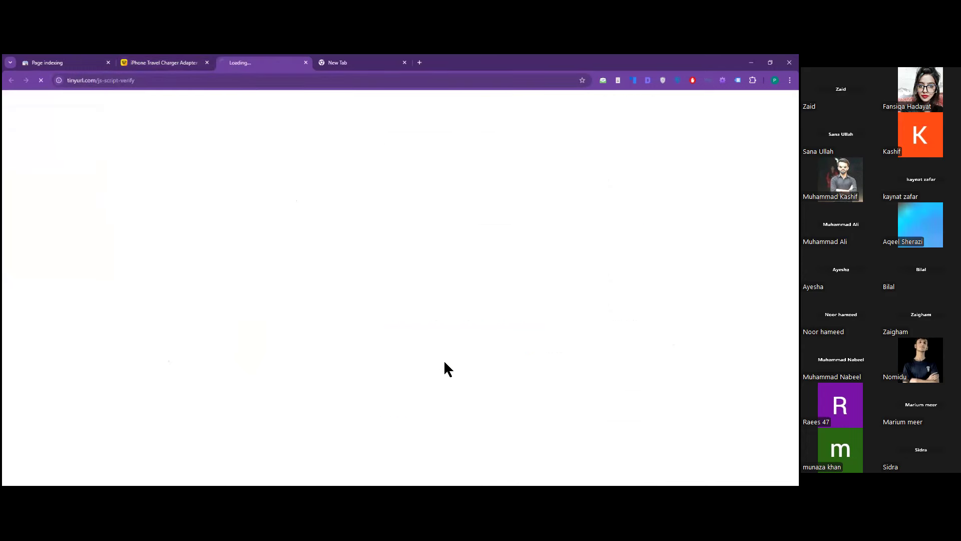
click(306, 63)
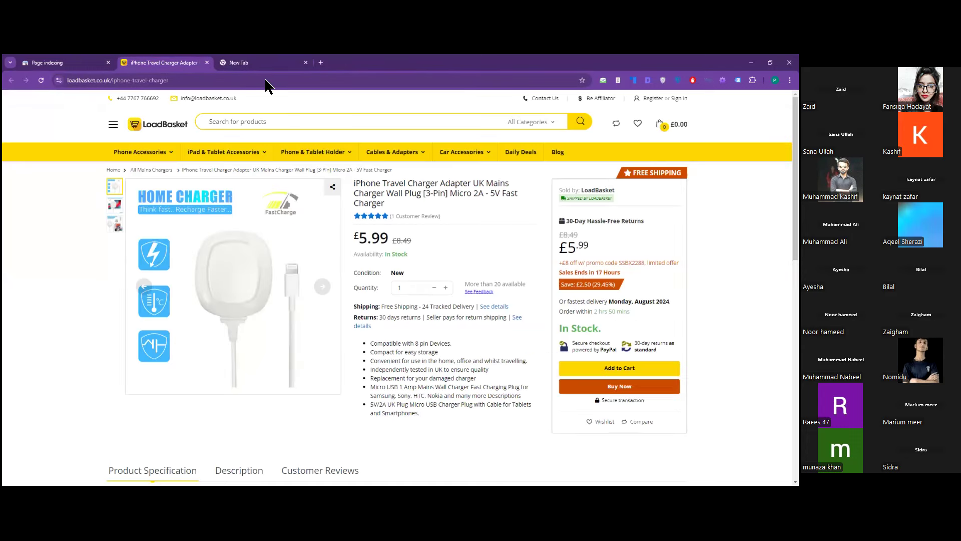
click(195, 80)
click(200, 82)
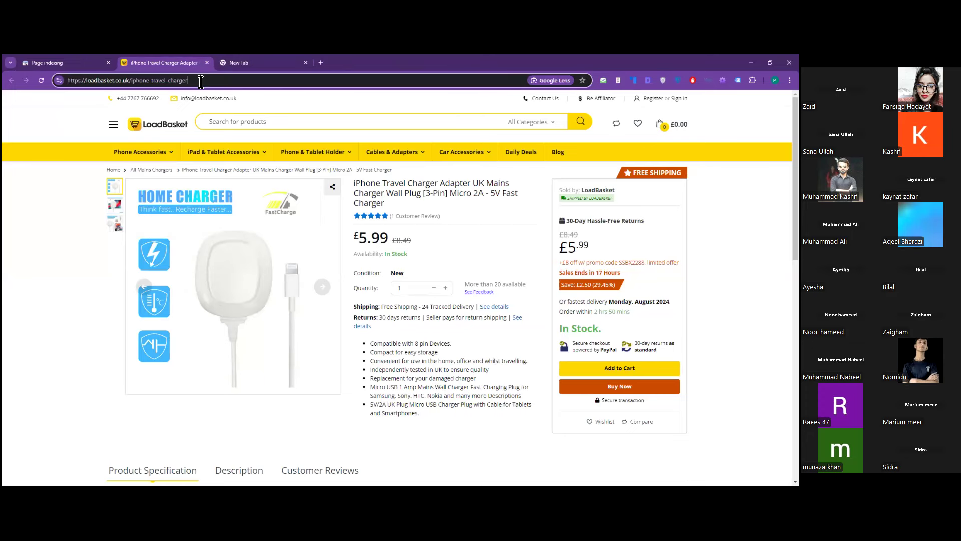
click(245, 62)
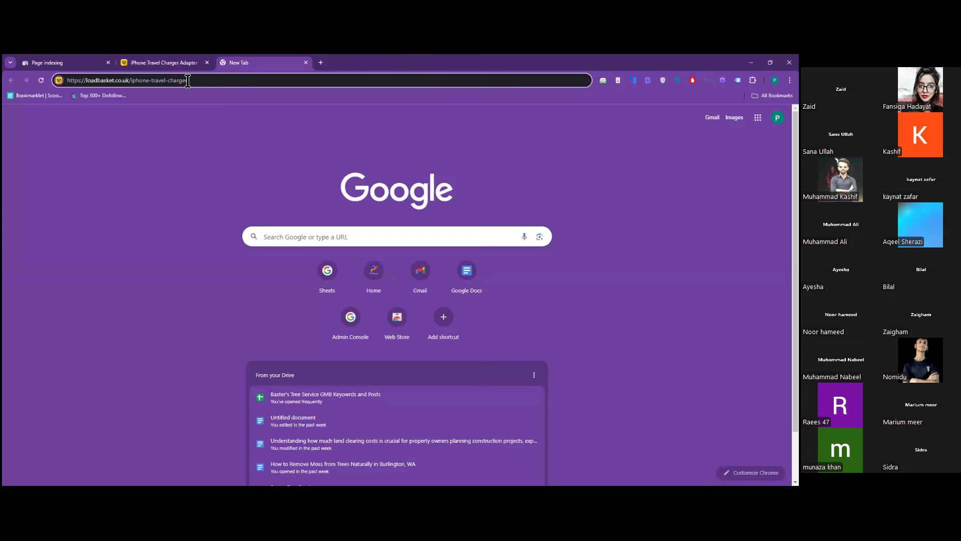
text(/)
click(177, 213)
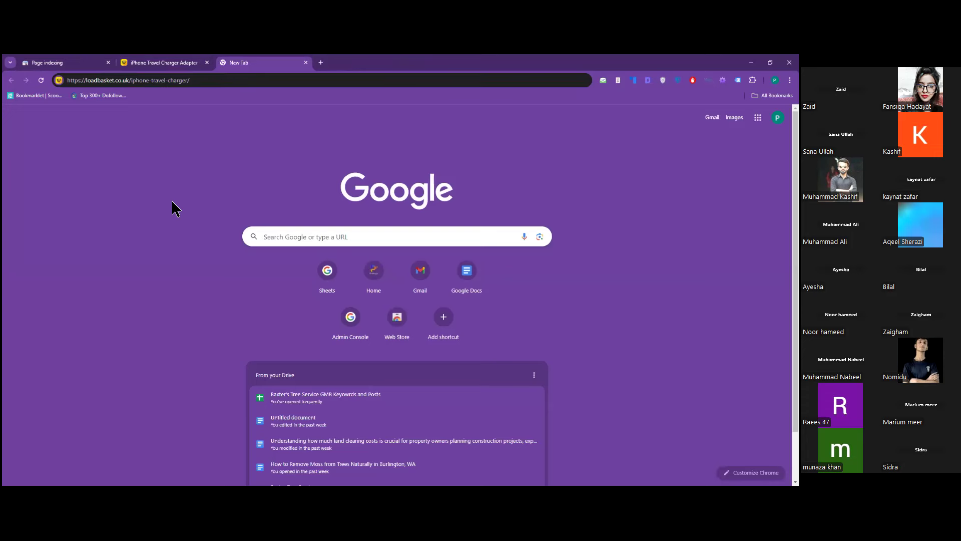
- Check the iphone-travel-charger entry in the "Page with redirect" report against the opened product page and the pasted URL
click(31, 61)
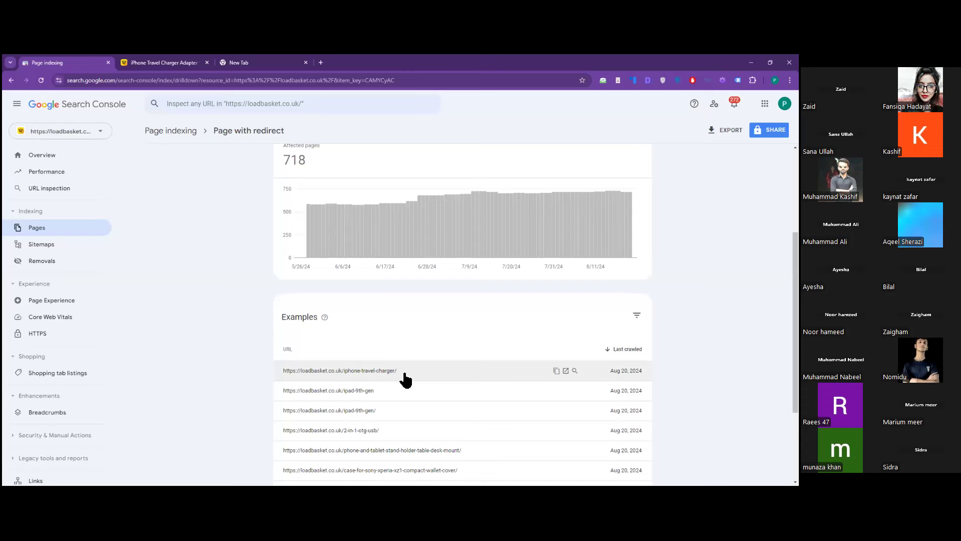
click(166, 62)
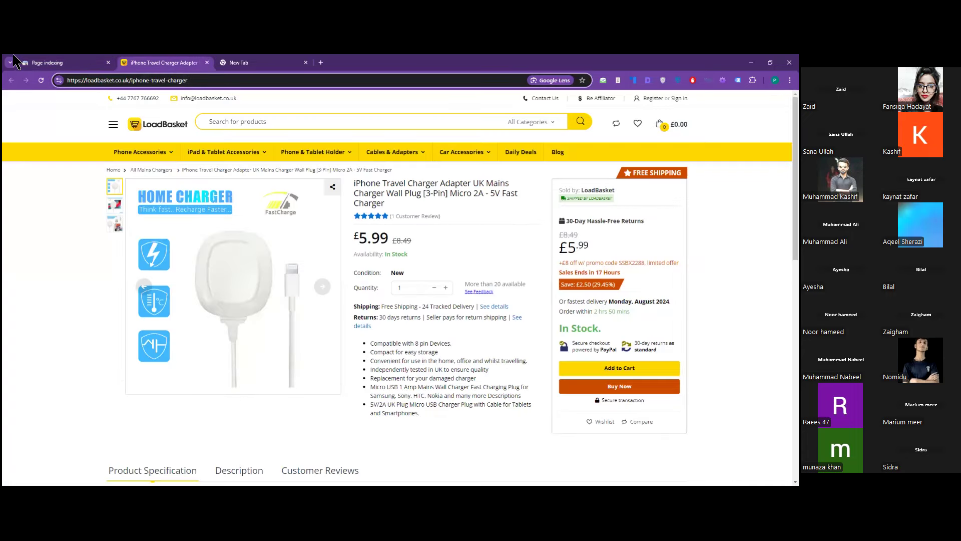
click(46, 63)
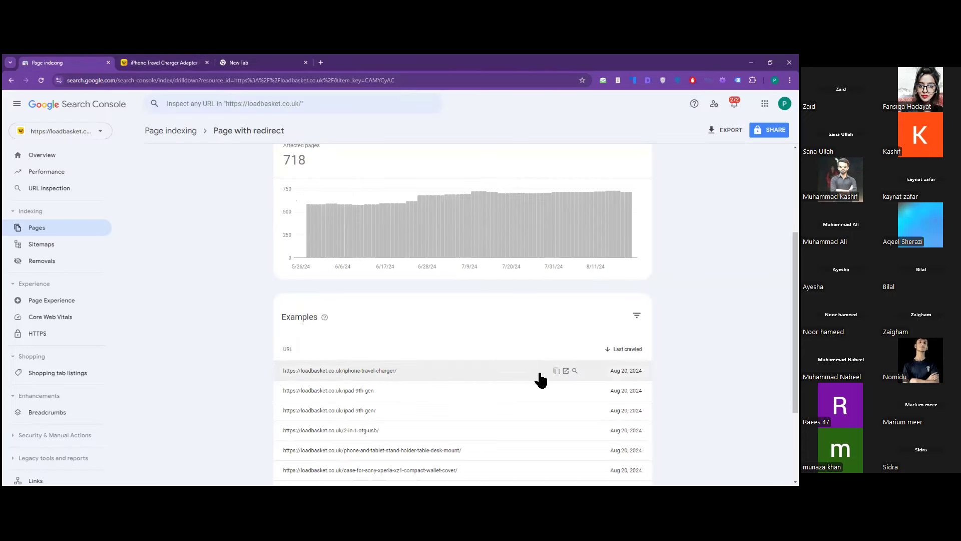
scroll(428, 374, up, 1)
scroll(426, 374, up, 3)
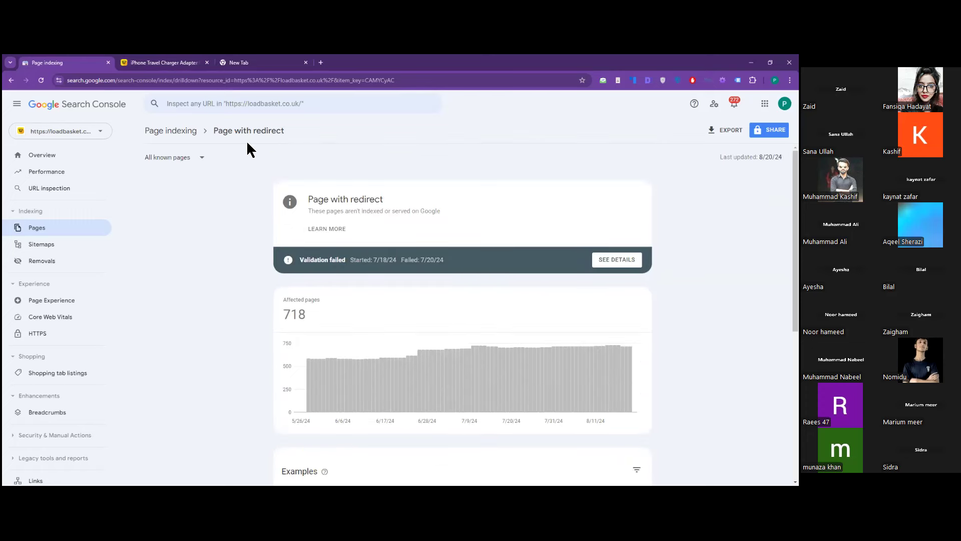
click(256, 61)
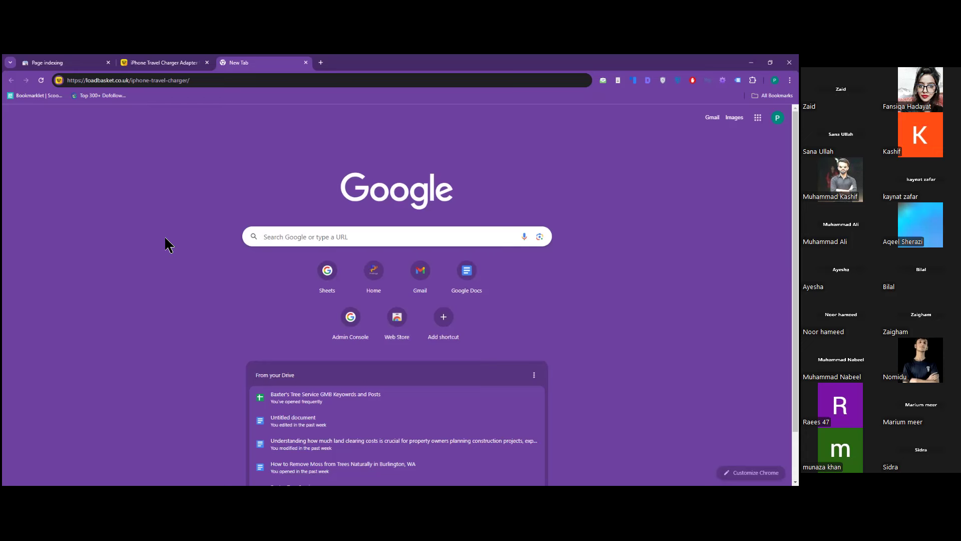
click(62, 63)
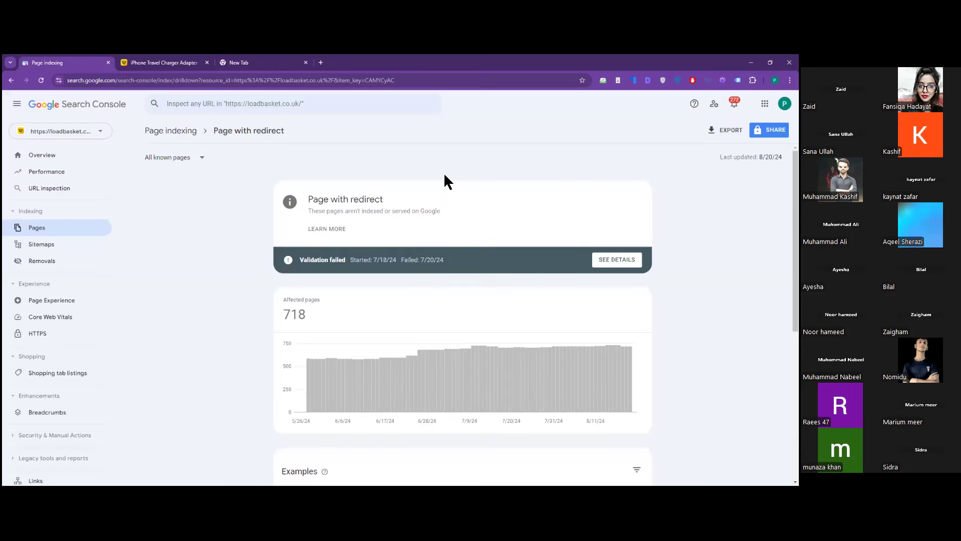
scroll(388, 333, down, 3)
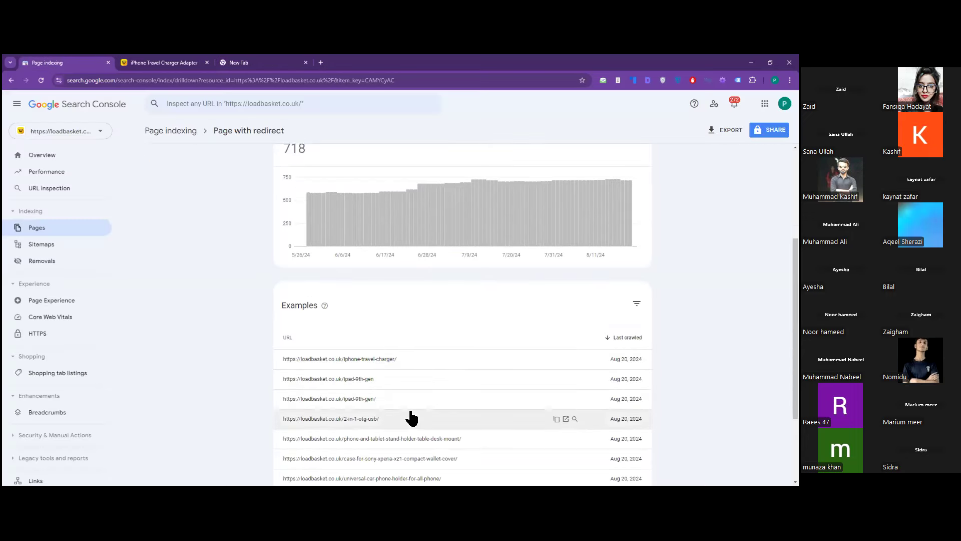
- Examine the Phone Accessories navigation links and the address of the iPhone travel charger page, alongside the redirect report
click(167, 63)
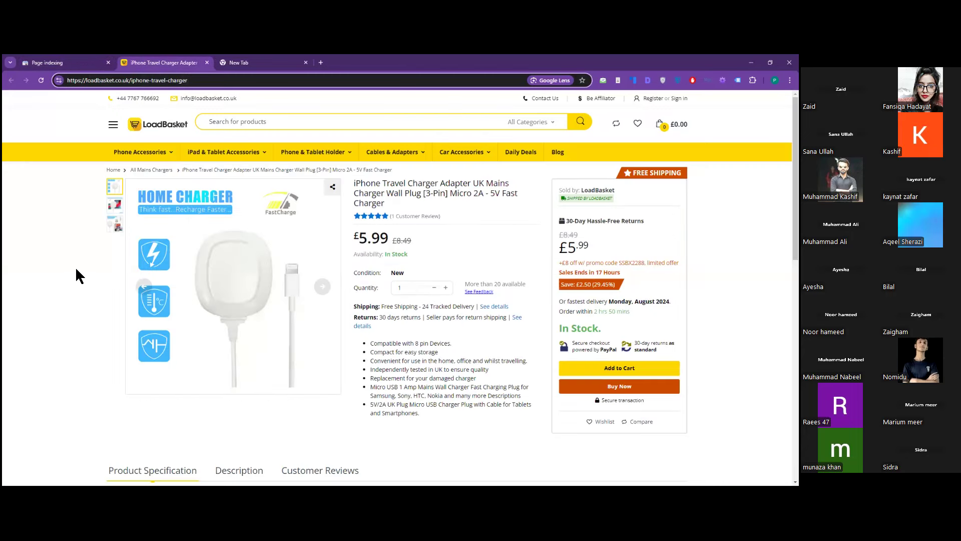
mouse_move(165, 156)
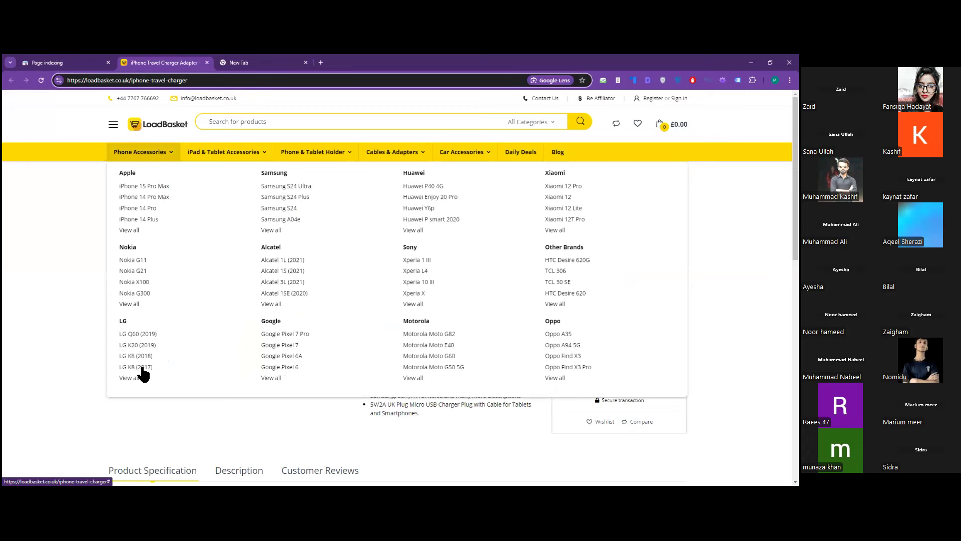
click(320, 325)
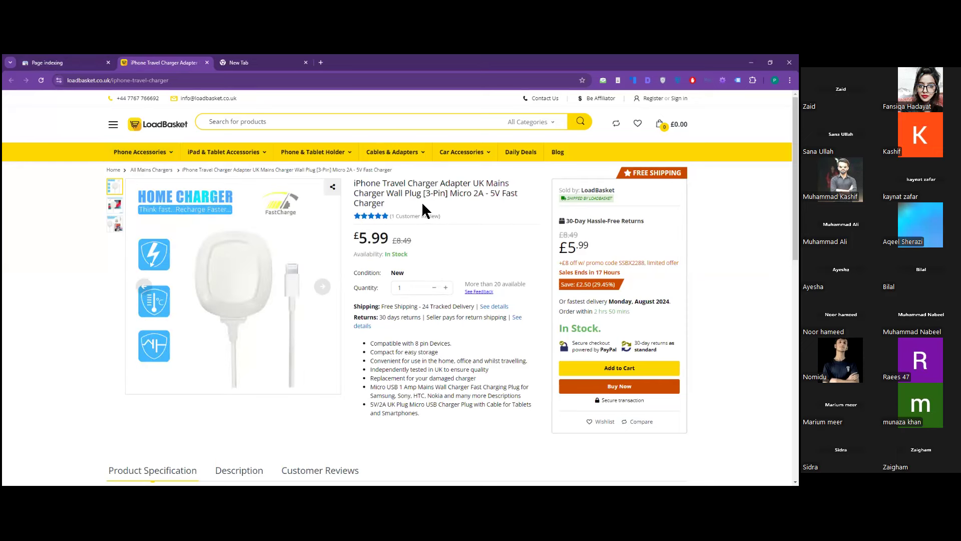
click(142, 80)
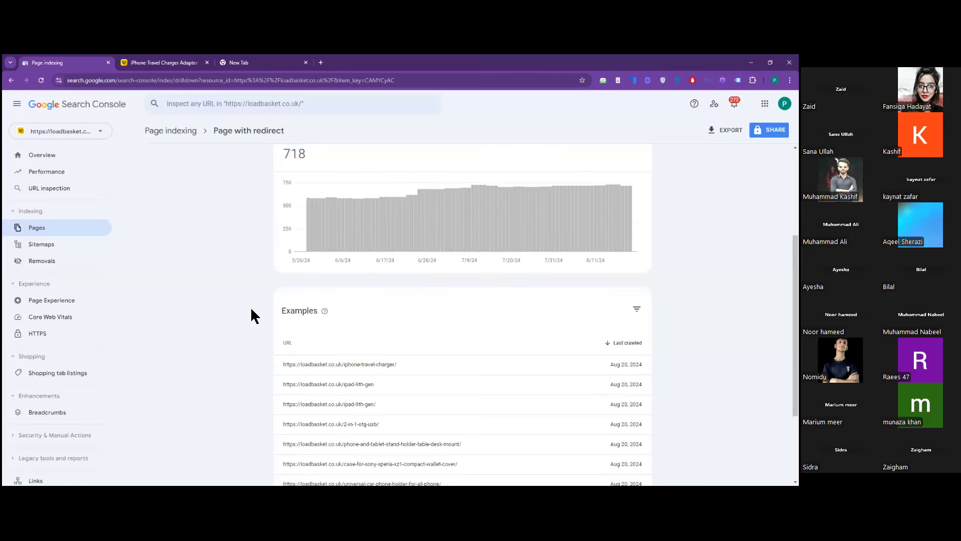
scroll(251, 315, up, 3)
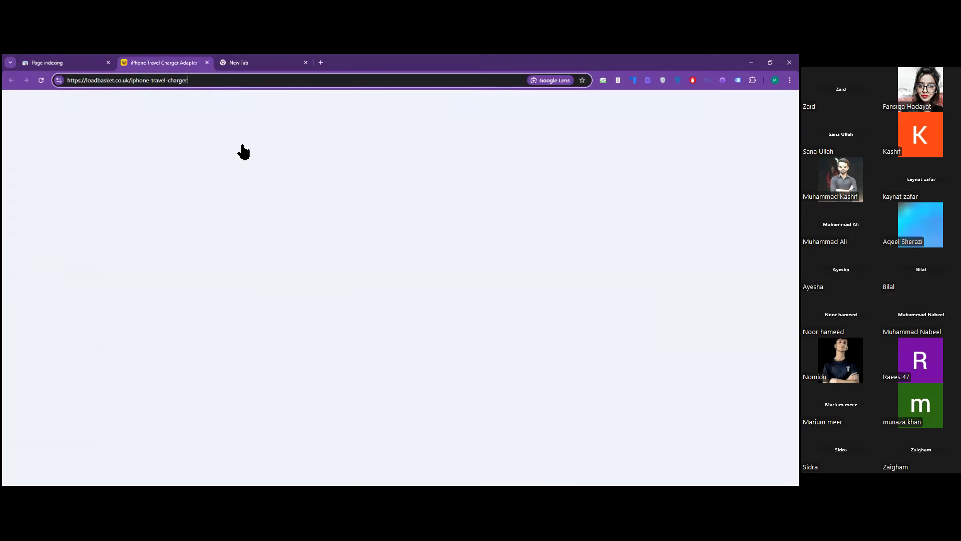
- Compare the address of the opened iPhone travel charger page with the pasted iphone-travel-charger URL, checking the trailing slash
mouse_move(223, 155)
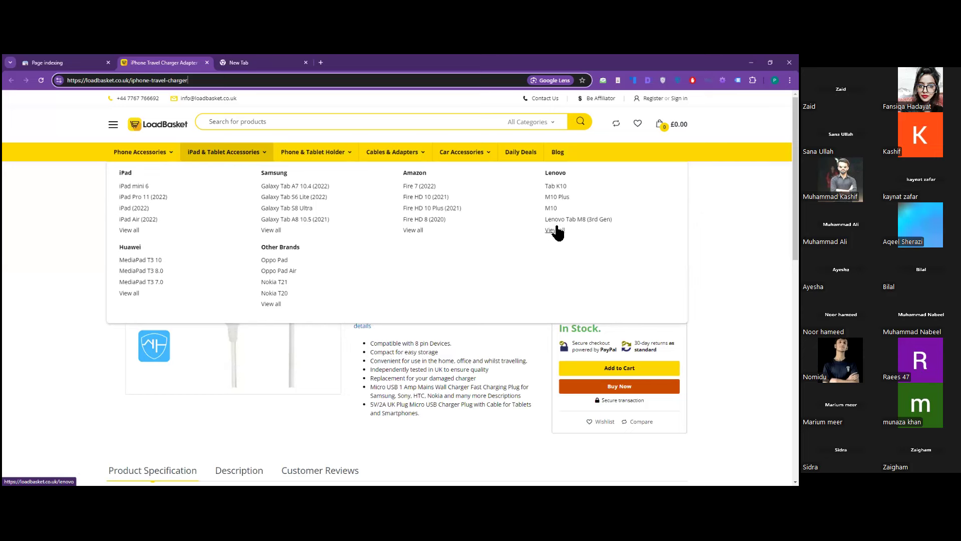
click(212, 81)
key(ctrl+c)
key(ctrl+Tab)
key(ctrl+v)
key(BackSpace)
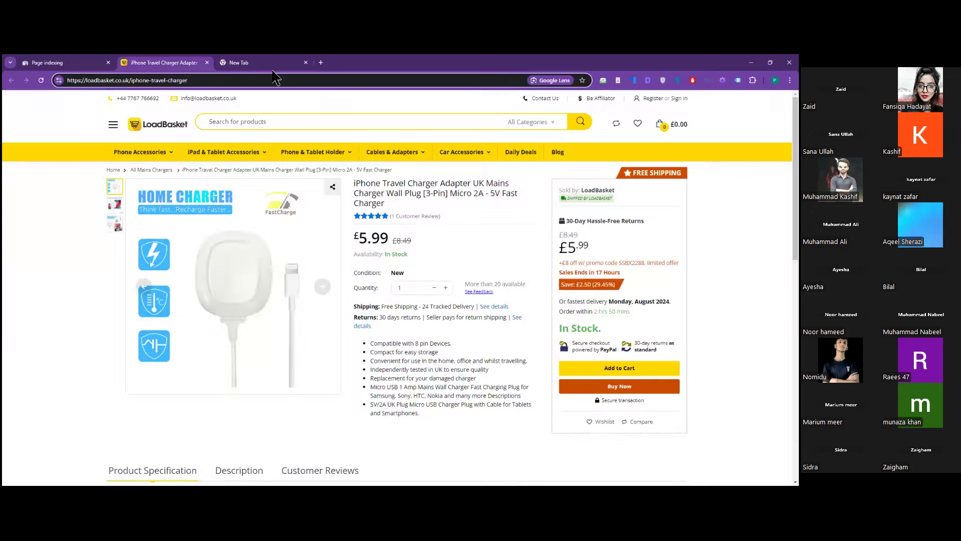
click(271, 66)
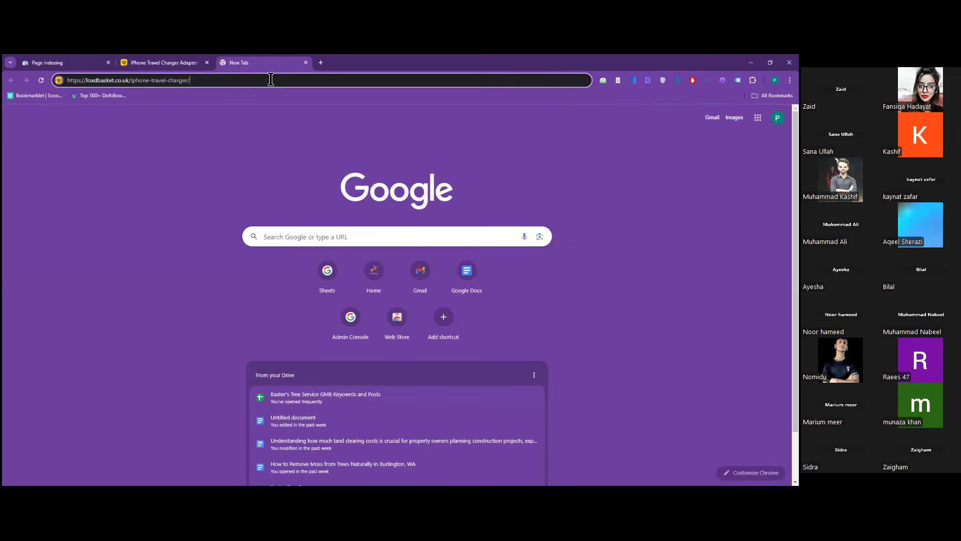
drag(89, 80, 254, 81)
click(256, 80)
click(157, 63)
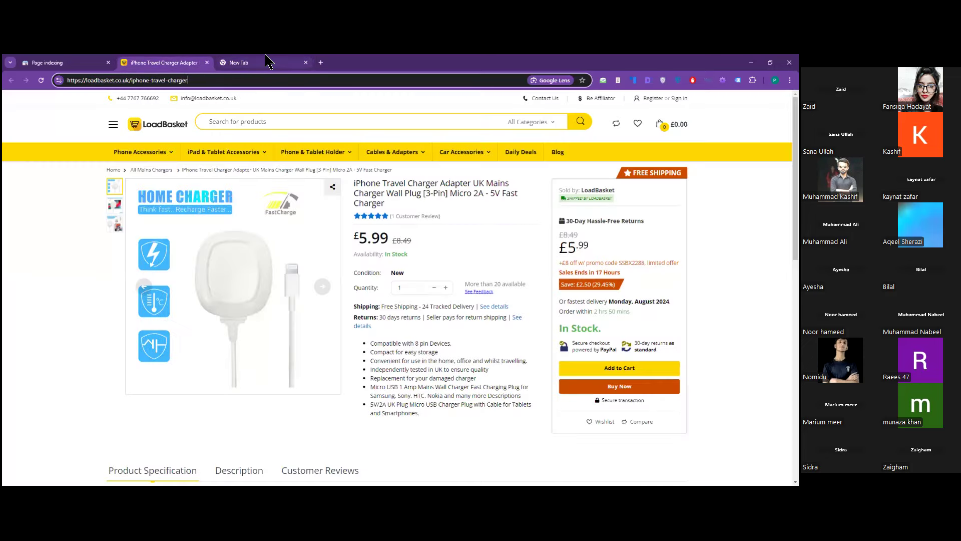
click(269, 62)
click(92, 63)
scroll(450, 370, down, 5)
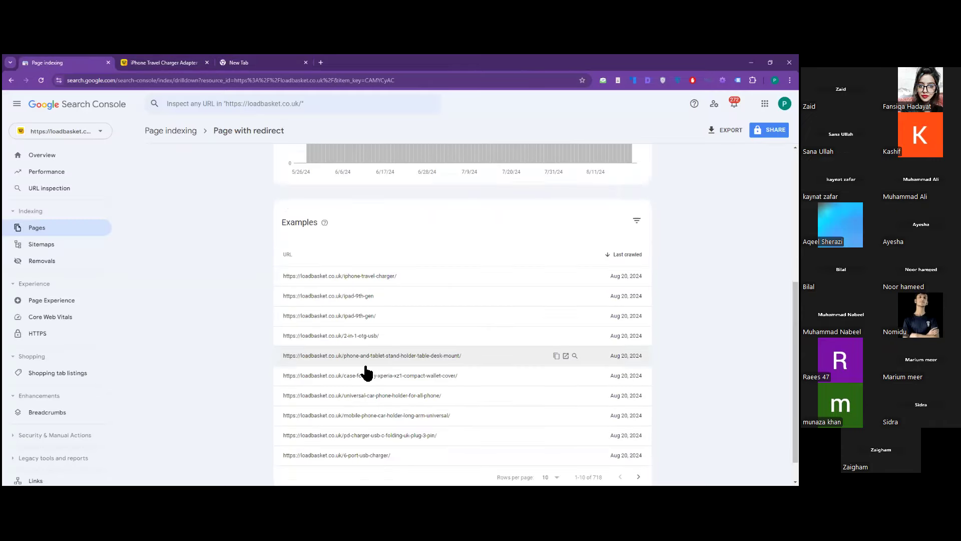
scroll(435, 360, down, 1)
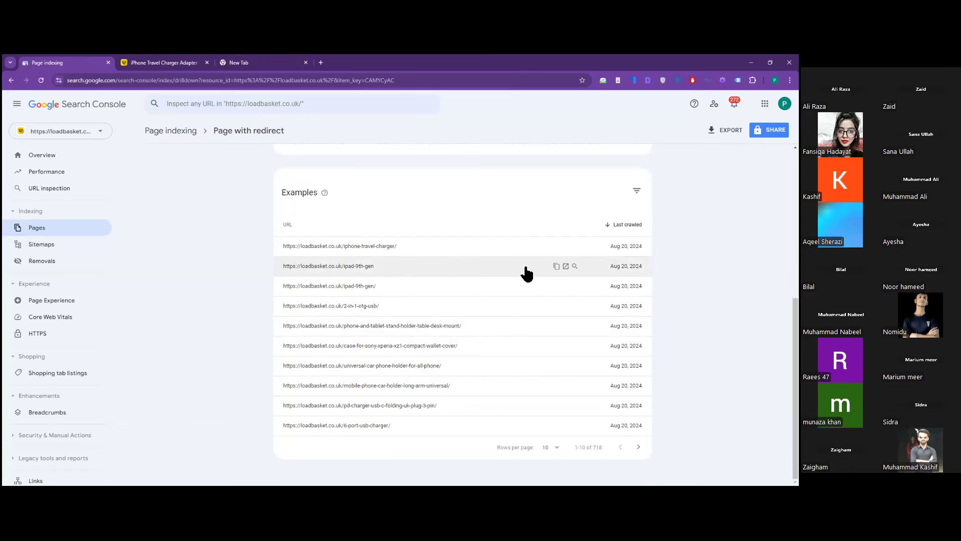
click(565, 265)
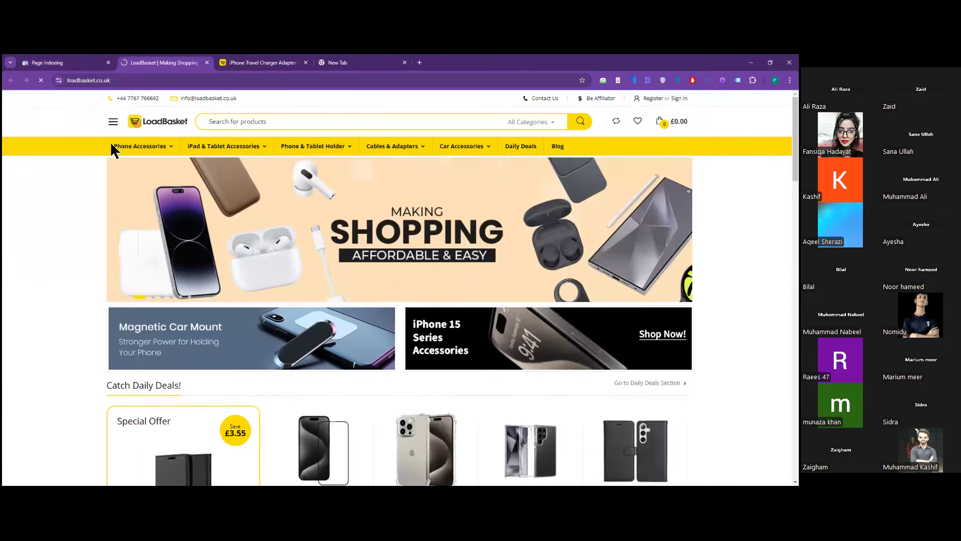
click(75, 62)
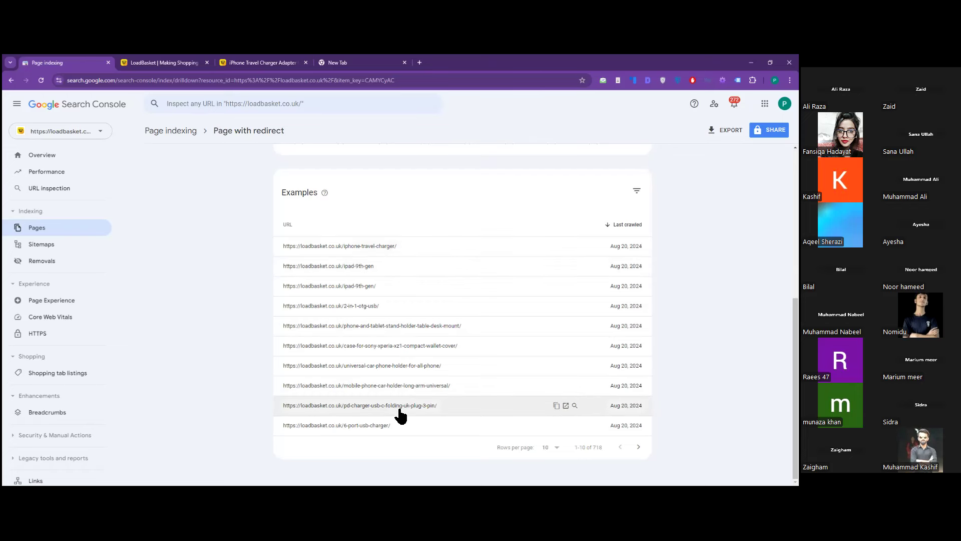
- Set the "Page with redirect" examples list to 500 rows per page and look through the URLs
scroll(202, 218, up, 3)
scroll(402, 376, down, 3)
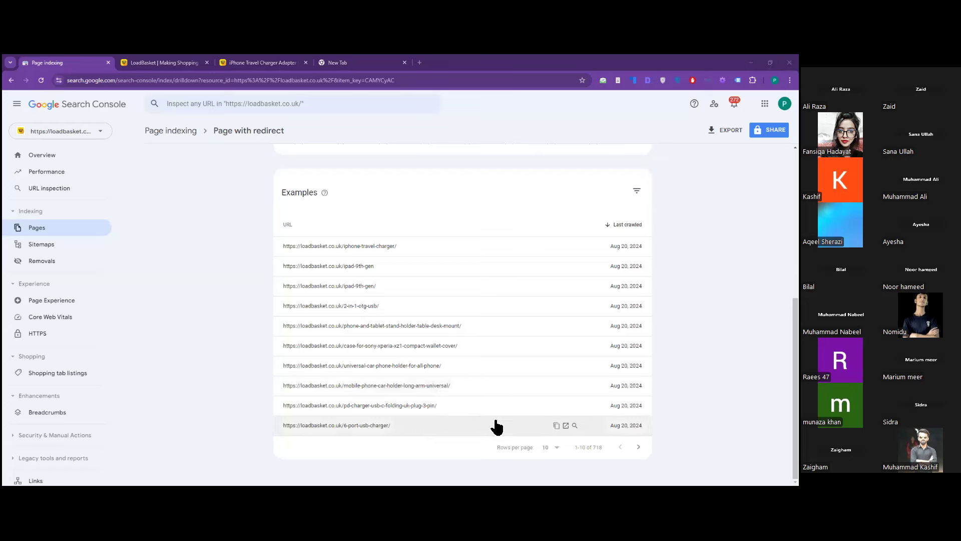
click(551, 453)
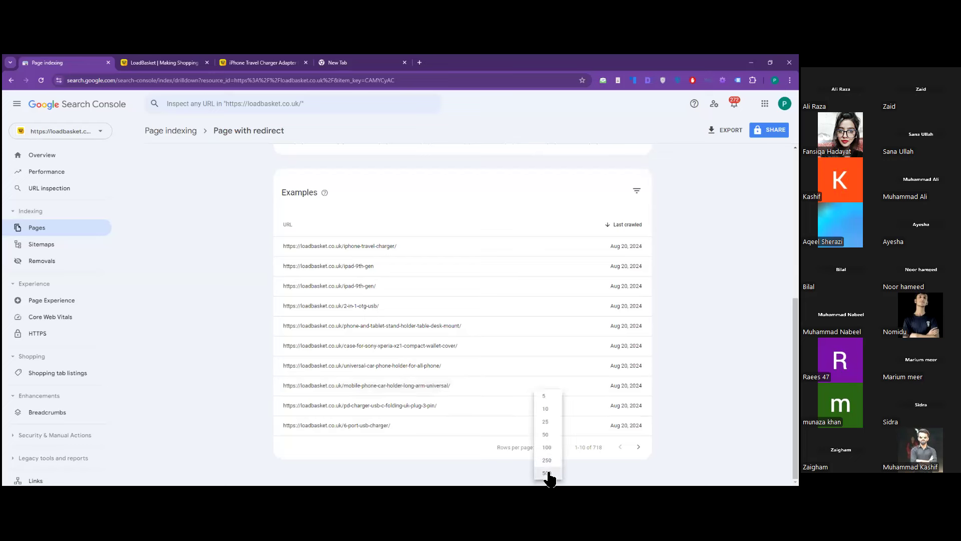
click(546, 473)
scroll(433, 383, down, 15)
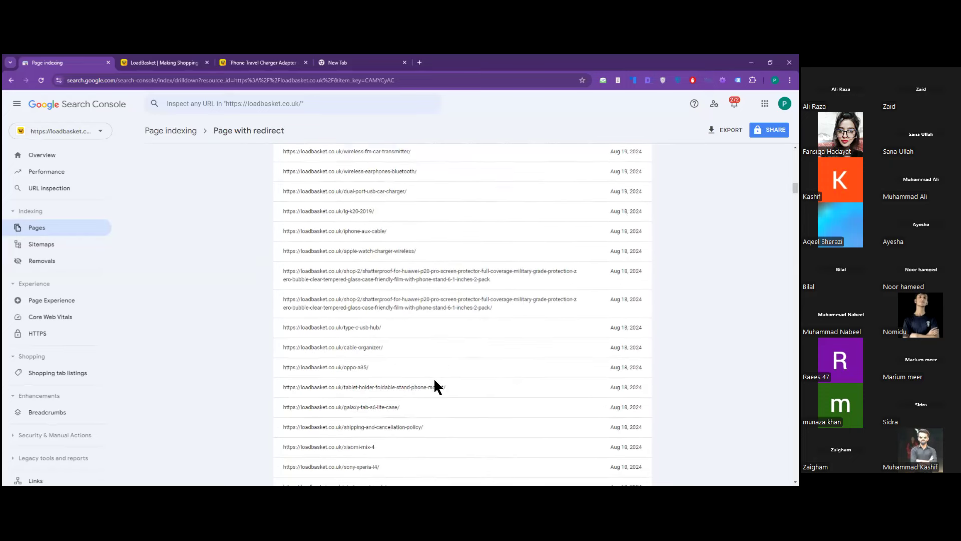
- Export the "Page with redirect" report to Google Sheets and show the Table sheet of the exported file
click(770, 130)
key(Escape)
click(725, 130)
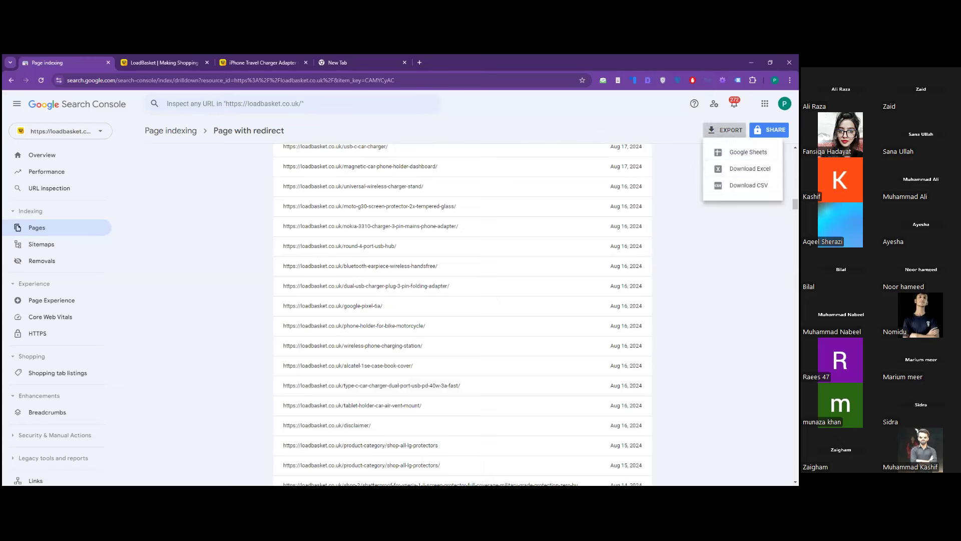
click(748, 152)
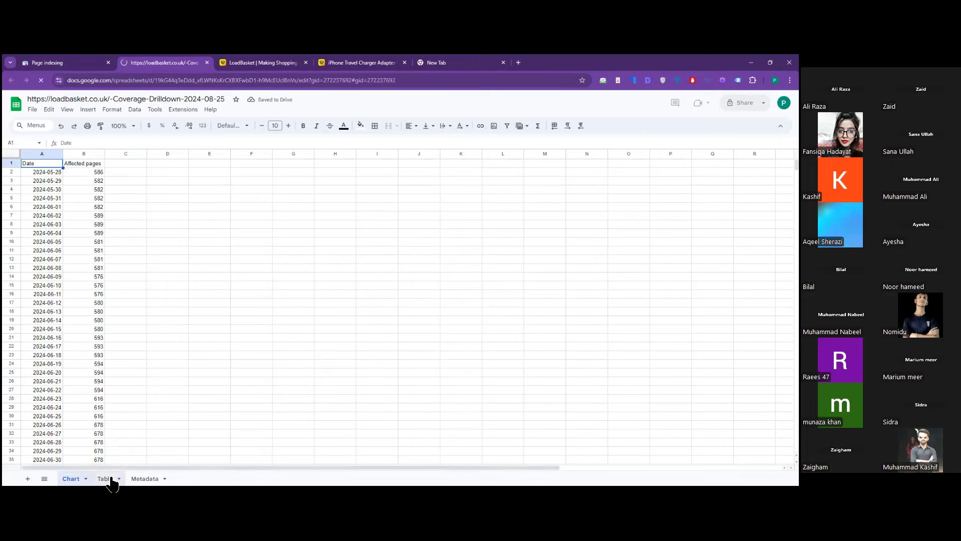
key(ctrl+Page_Down)
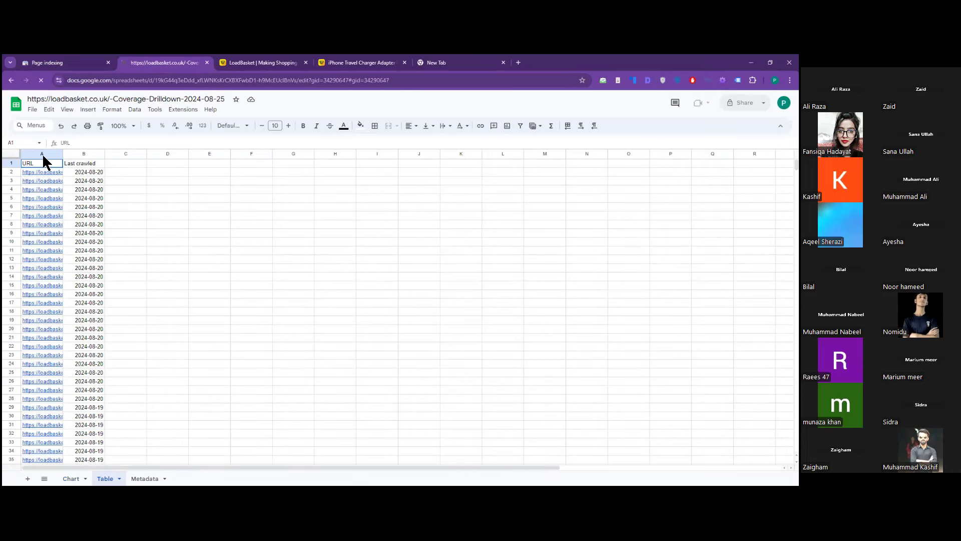
- Copy the exported URL column in the Table sheet and look through its rows
click(44, 153)
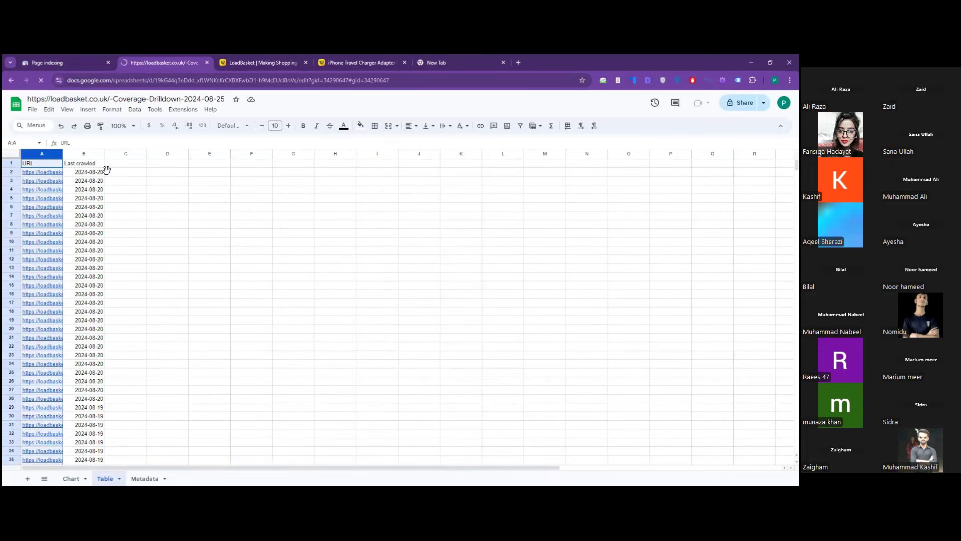
key(ctrl+c)
click(339, 250)
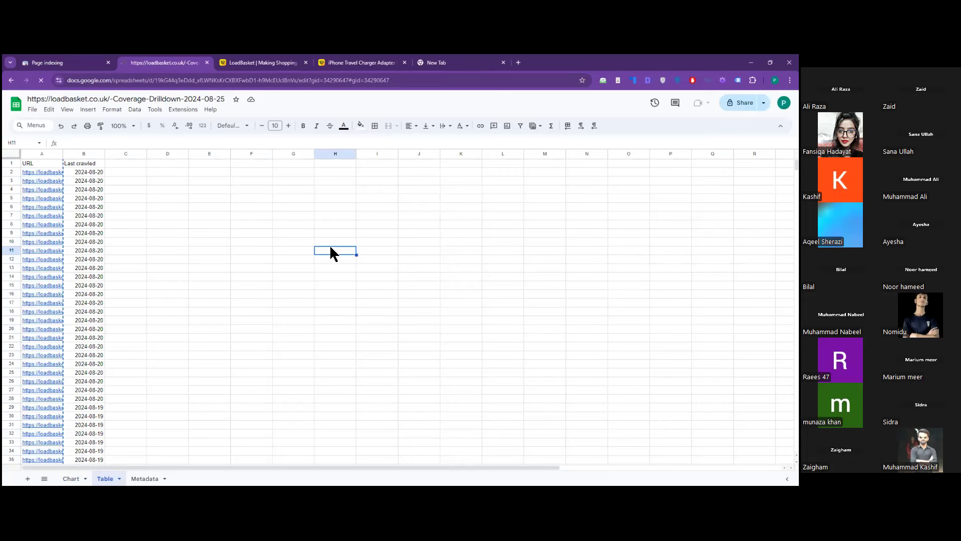
click(255, 196)
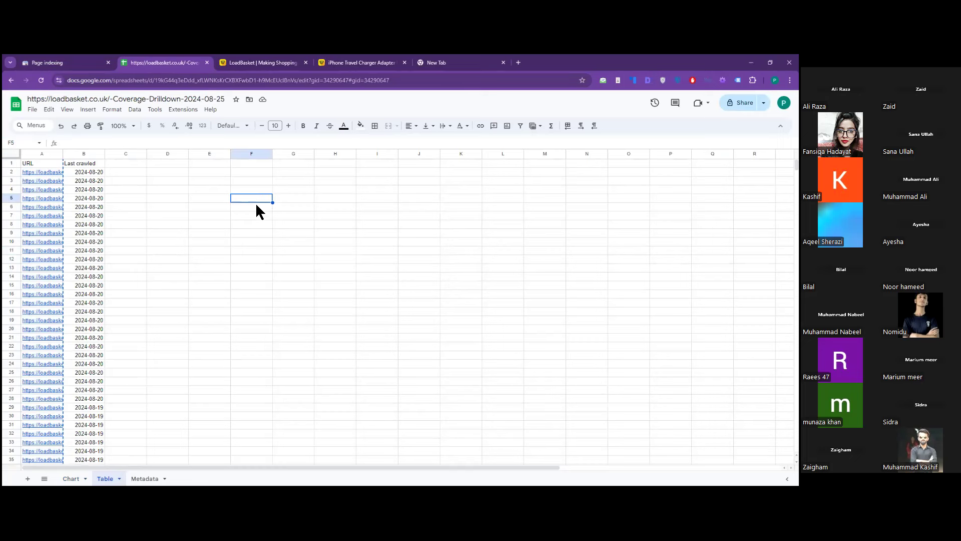
click(187, 191)
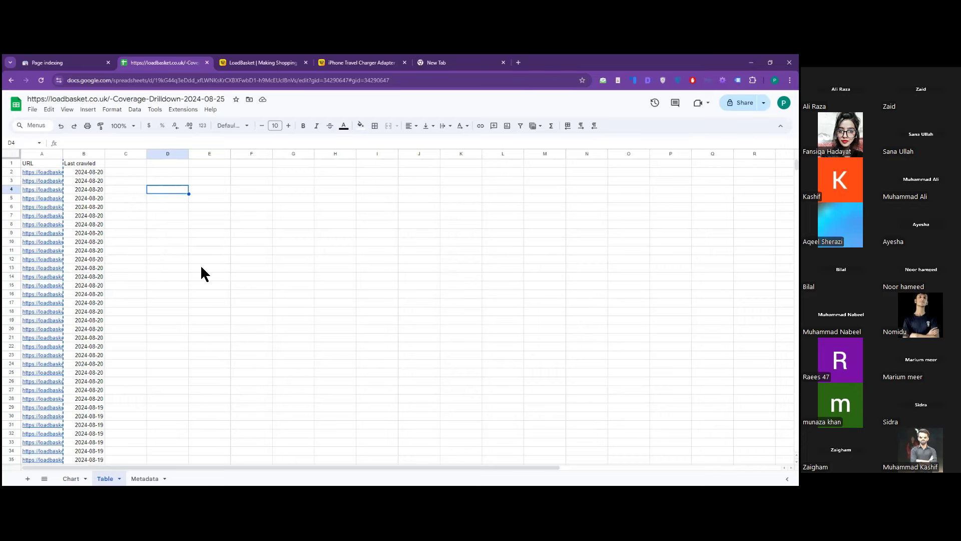
scroll(59, 377, down, 5)
scroll(59, 378, up, 5)
click(40, 157)
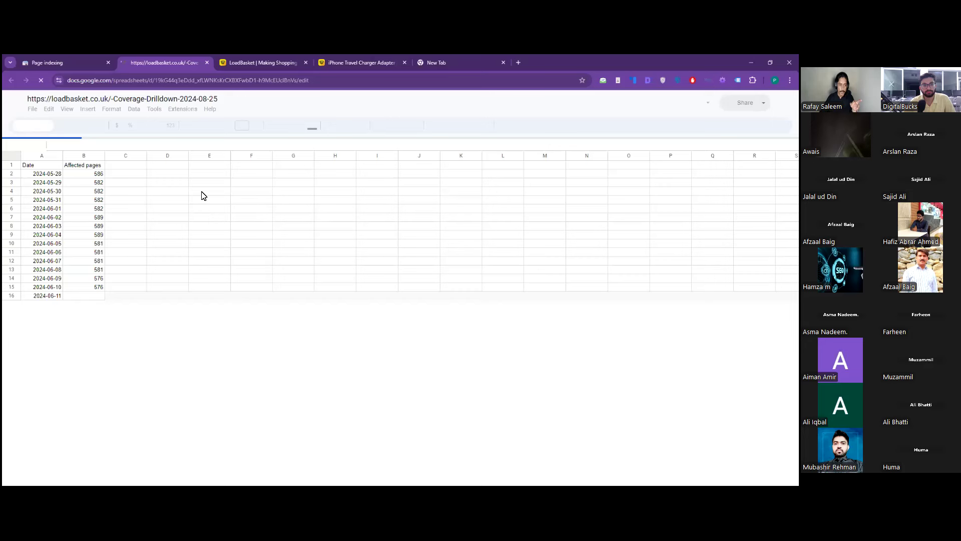
- Paste the iphone-travel-charger URL into F3 and enter the headings From, To and Anchor in E2 to G2
click(252, 181)
key(ctrl+v)
key(Left)
key(Right)
key(Left)
key(Up)
text(From)
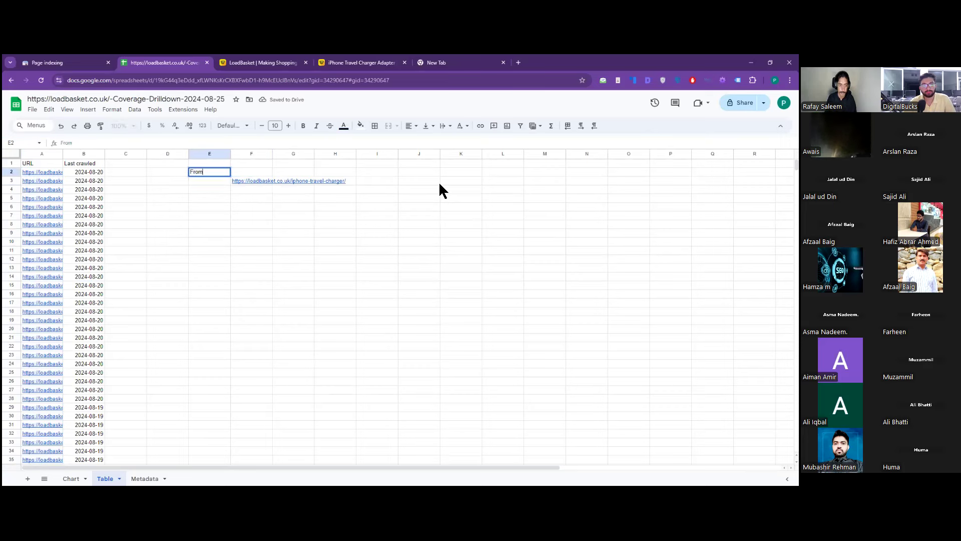
key(Tab)
text(To)
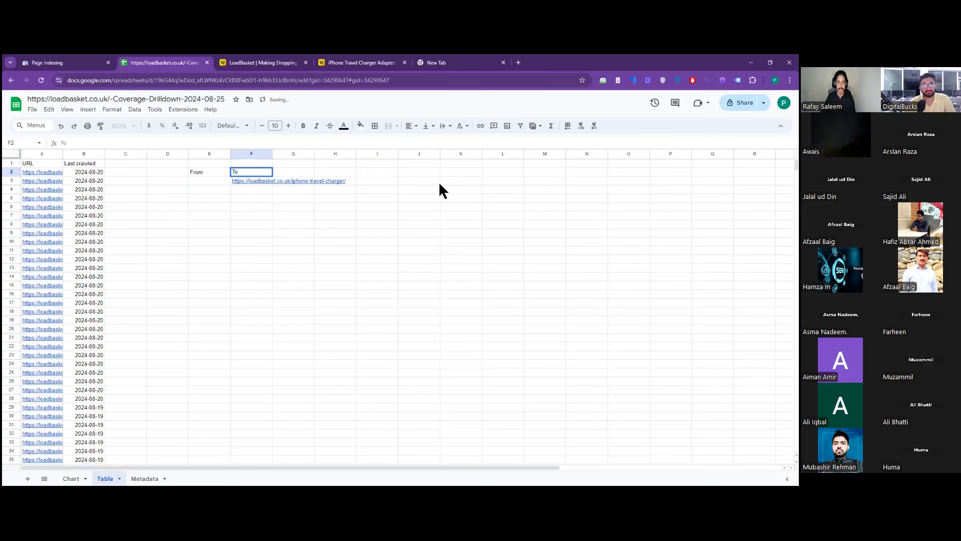
key(Tab)
text(Anchor)
key(Left)
key(Left)
key(Left)
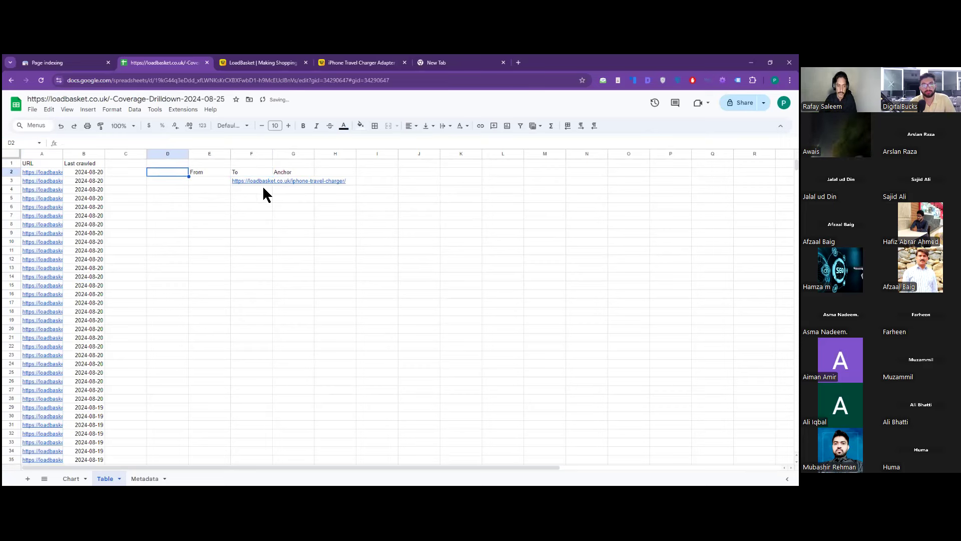
- Enter abc.com in E3 as the example linking page under From
click(199, 181)
text(abc)
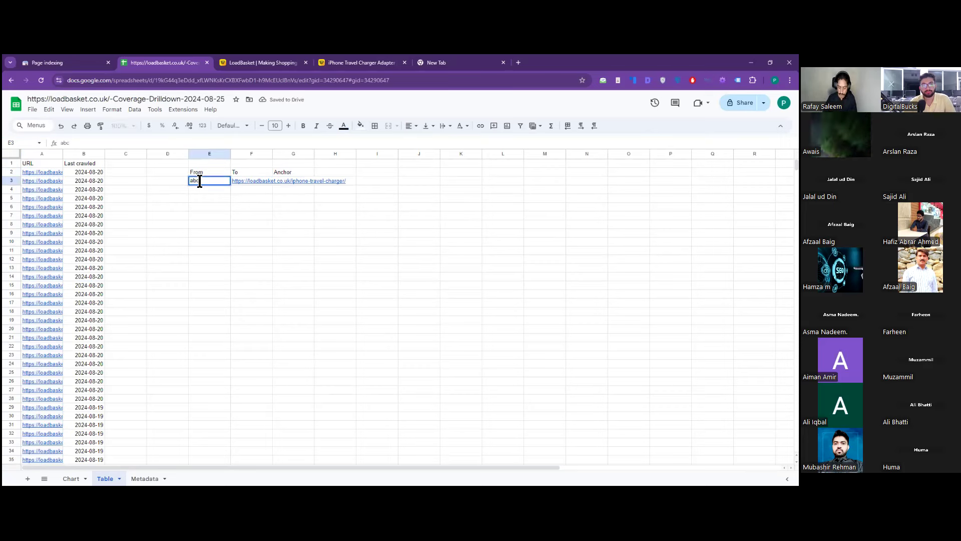
text(.com)
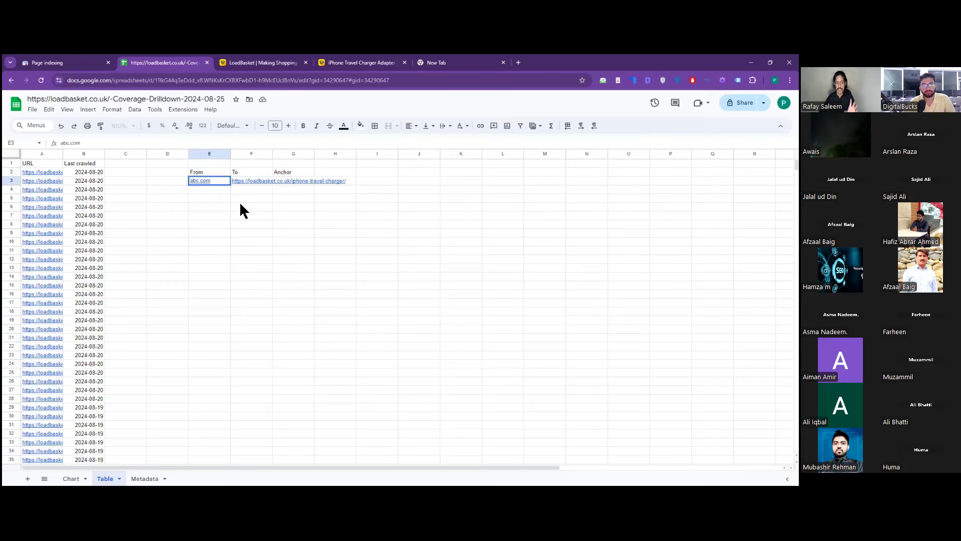
click(278, 226)
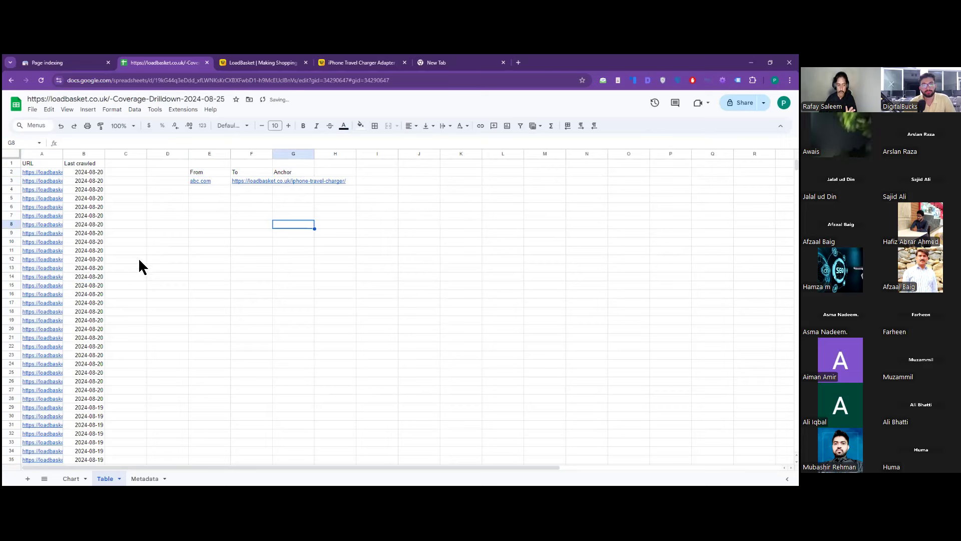
- Select the first exported URL in A2 and open a new browser tab
click(42, 172)
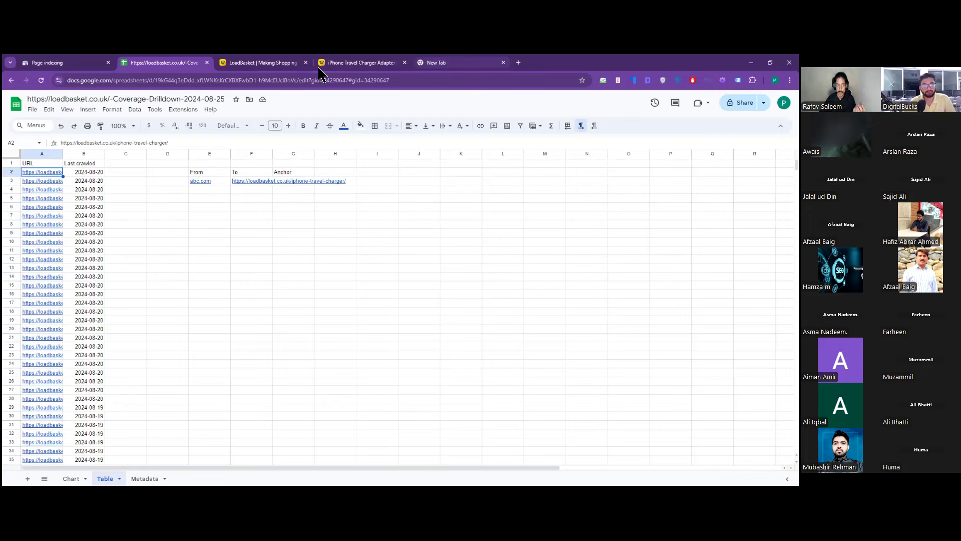
click(494, 59)
click(518, 64)
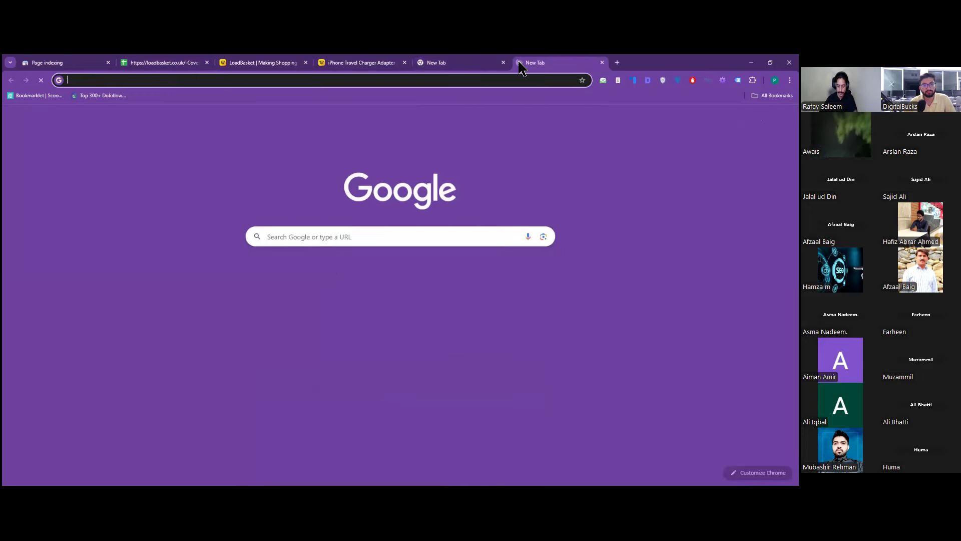
text(inlion)
key(BackSpace)
key(BackSpace)
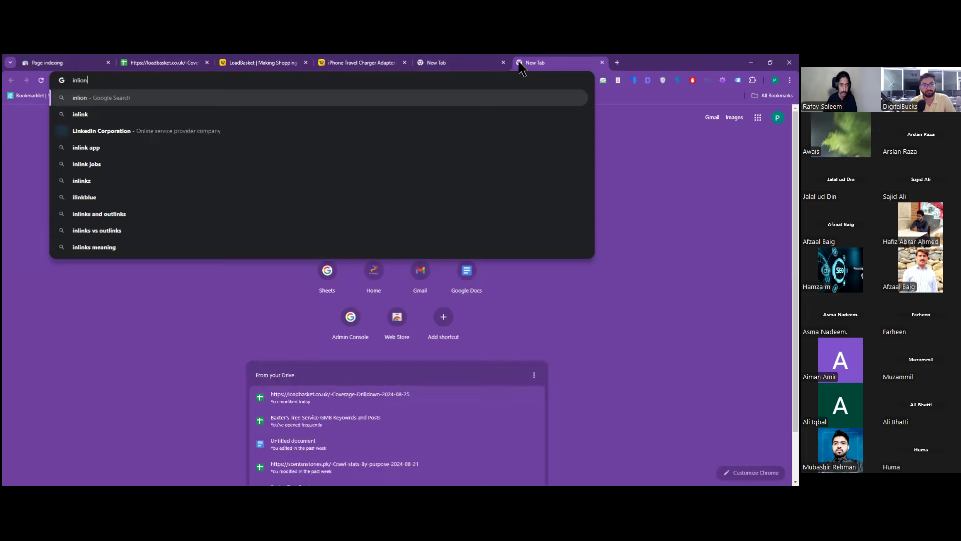
key(BackSpace)
key(BackSpace)
key(BackSpace)
key(BackSpace)
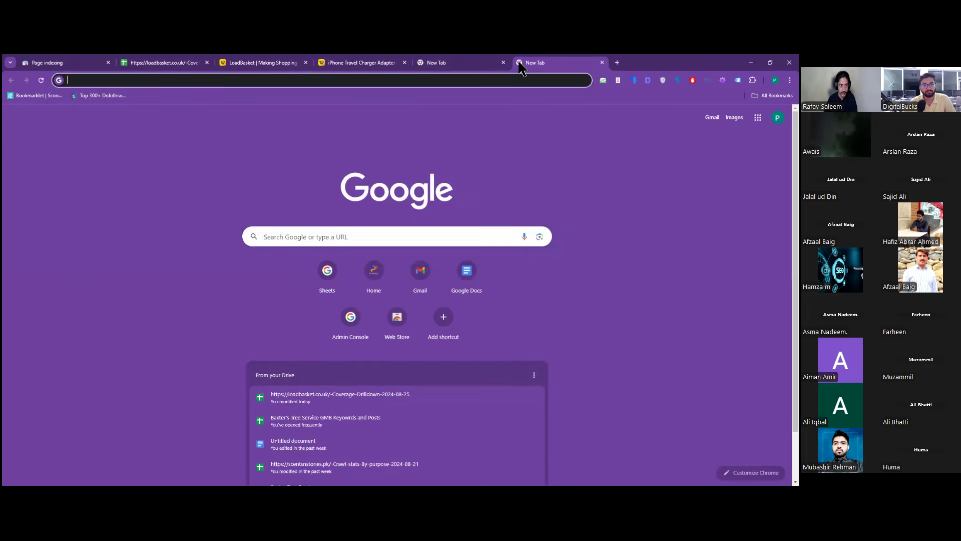
- Search Google for "screaming frog crawl screenshot"
text(screami)
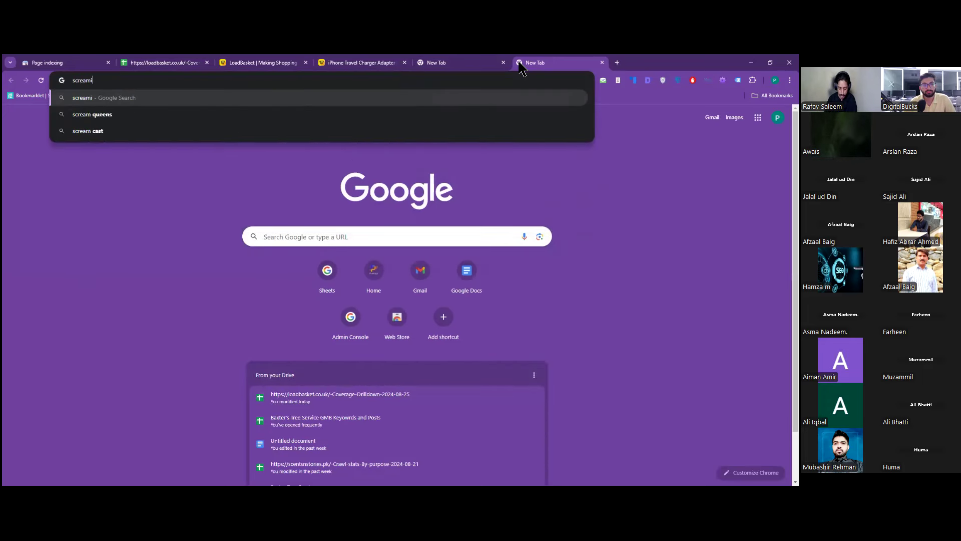
text(ng frog crawl s)
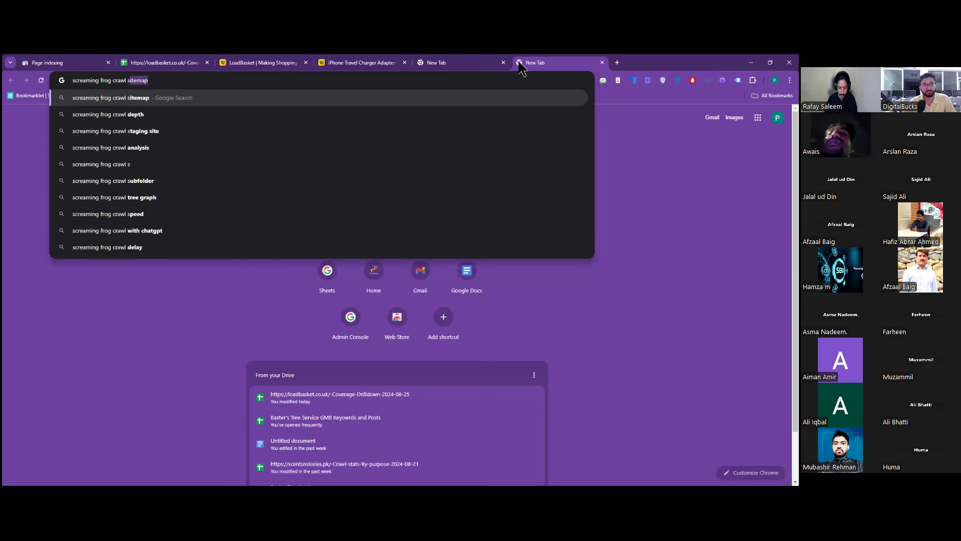
key(BackSpace)
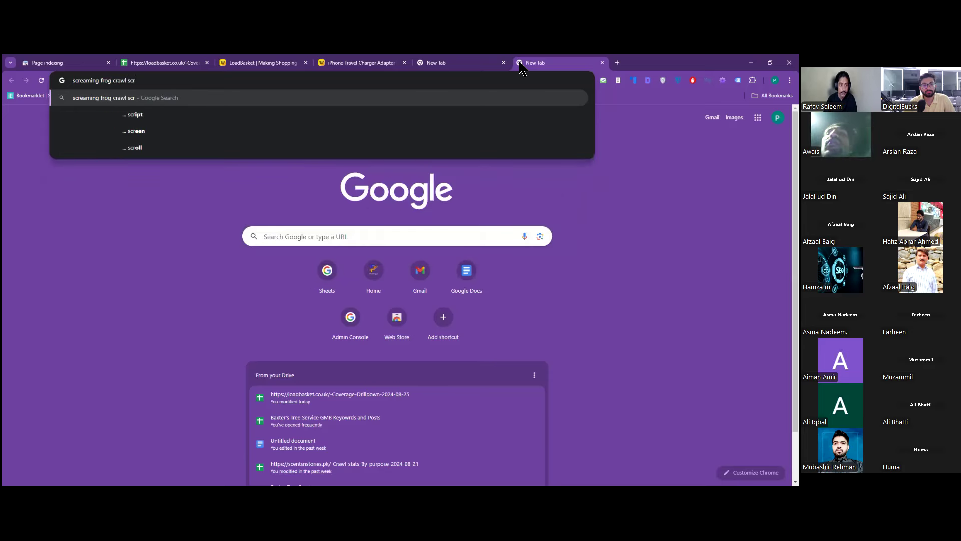
text(creenshot)
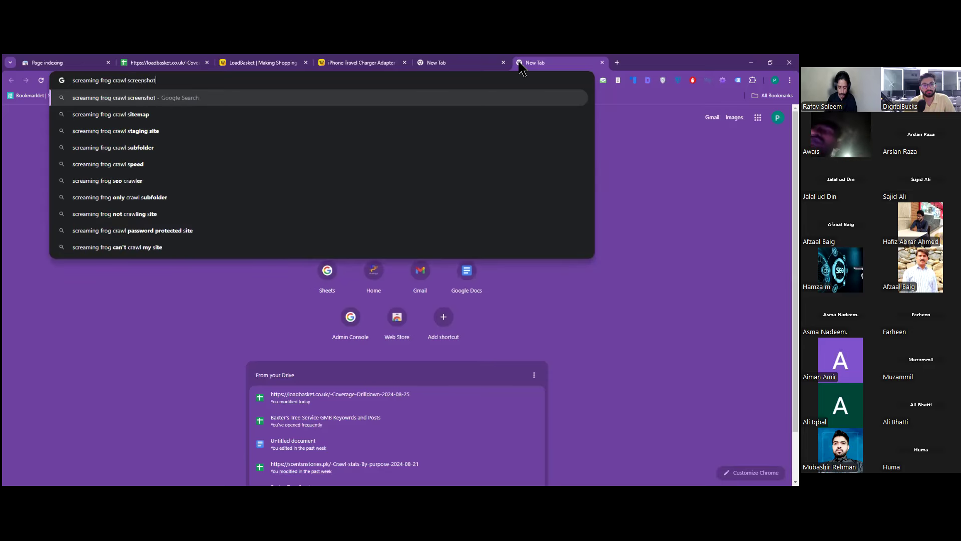
key(Return)
- Show the image results and open the Screaming Frog "SEO Spider General" crawl screenshot full size in a new tab
click(124, 131)
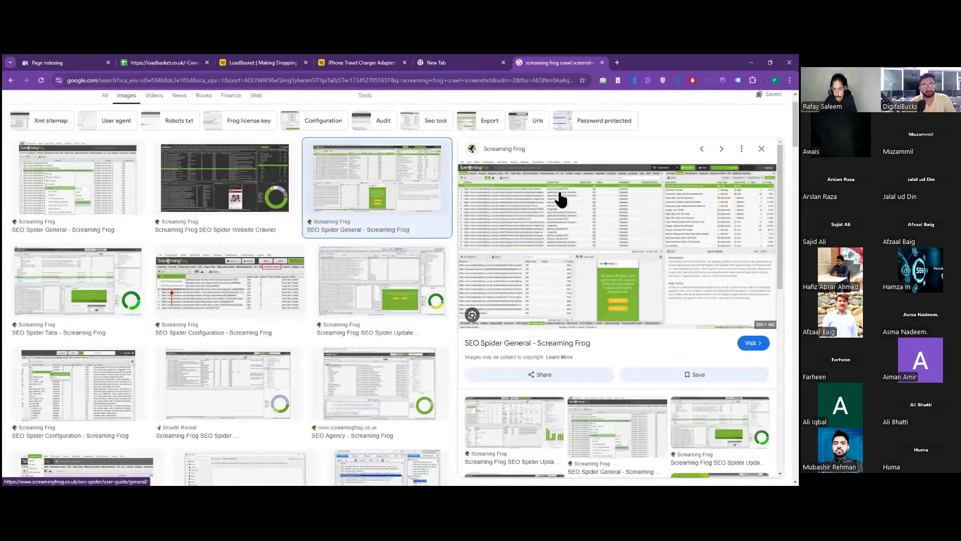
right_click(522, 226)
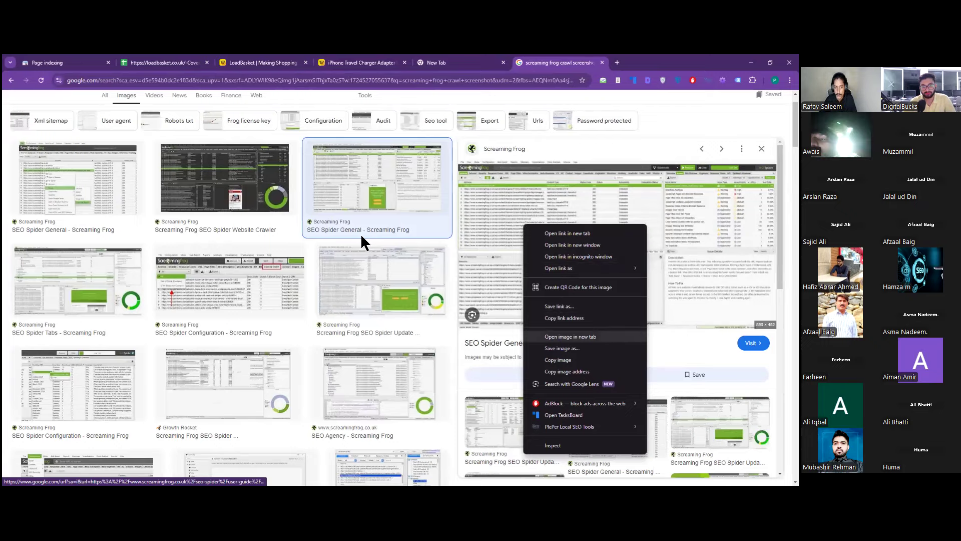
click(563, 336)
scroll(186, 227, up, 5)
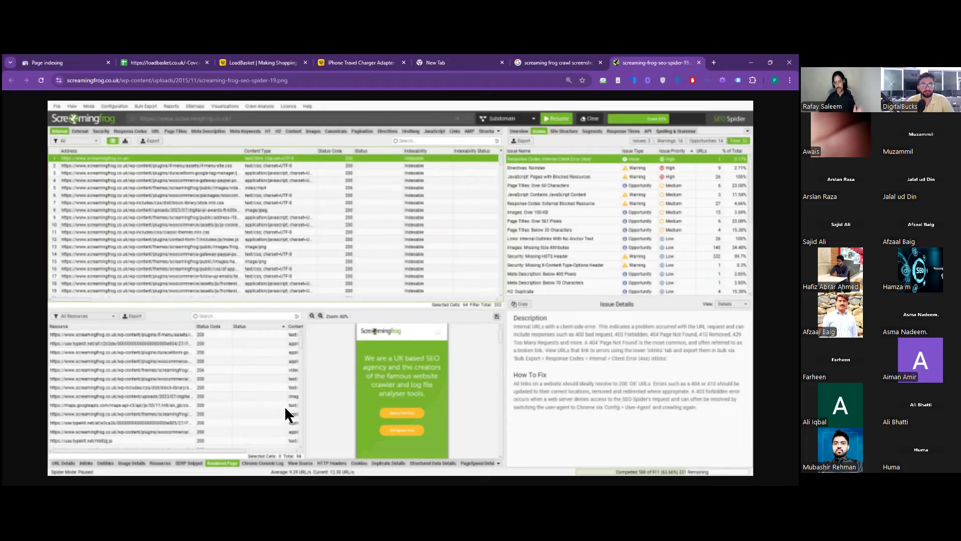
- Shrink the enlarged crawl screenshot to 110% and close its tab to return to the image results
key(ctrl+minus)
key(ctrl+minus)
key(ctrl+minus)
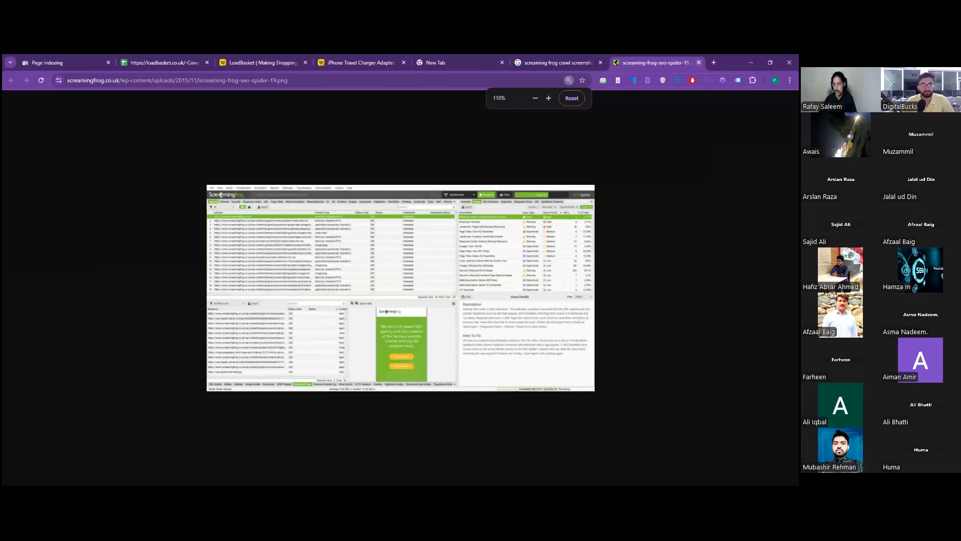
key(ctrl+shift+Tab)
key(ctrl+Tab)
key(ctrl+w)
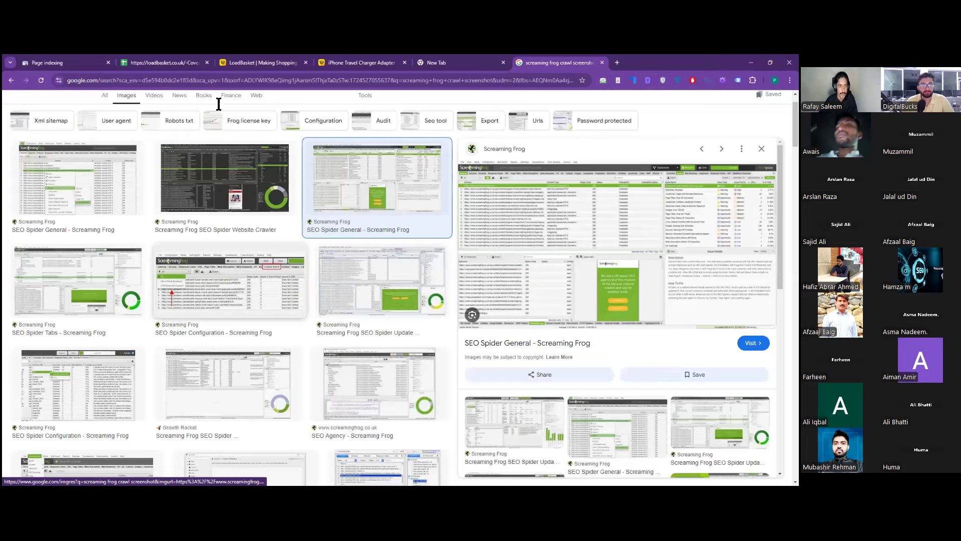
- Refine the image search to "screaming frog crawl inlinks screenshot"
scroll(219, 103, up, 1)
text(inlinks)
key(Return)
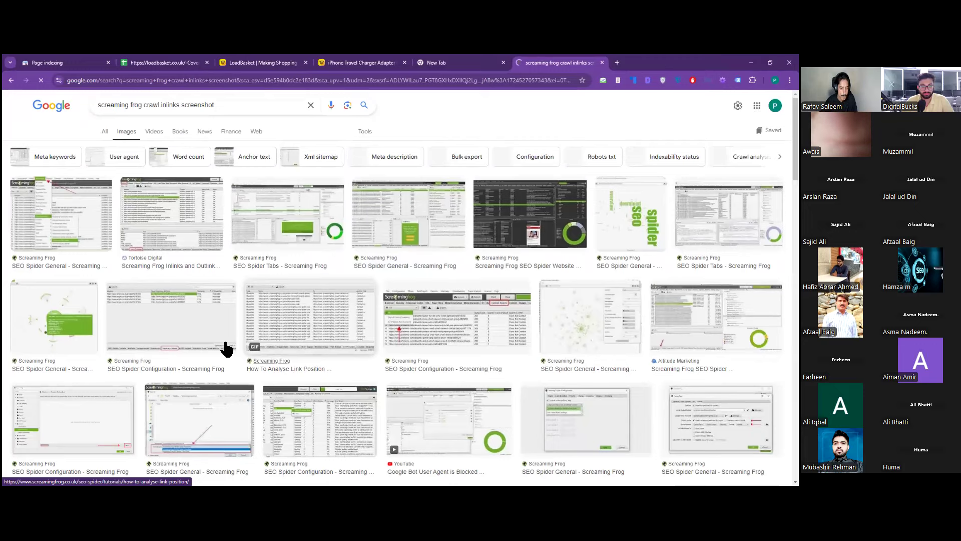
- Look through the image results for a Screaming Frog screenshot that shows a page's inlinks
scroll(562, 268, down, 7)
scroll(67, 336, down, 1)
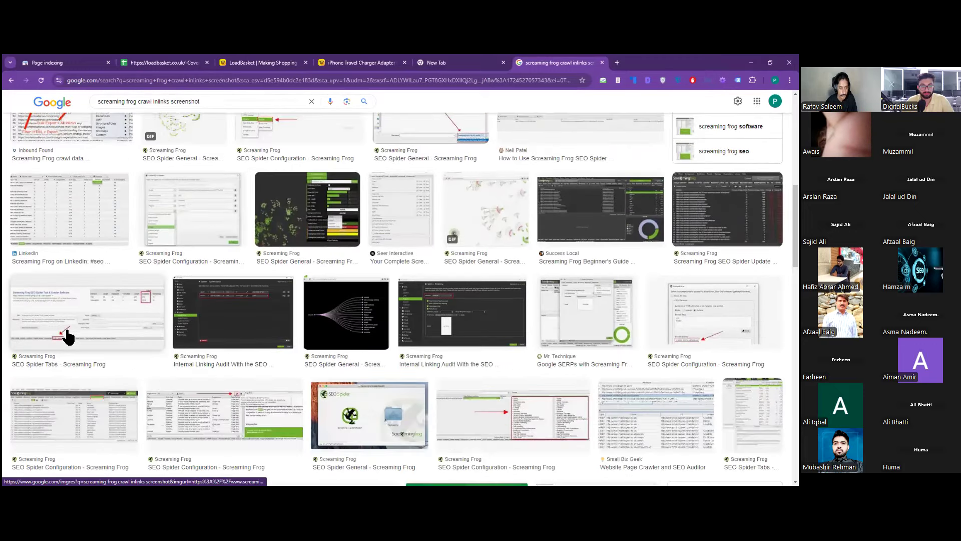
scroll(414, 337, down, 2)
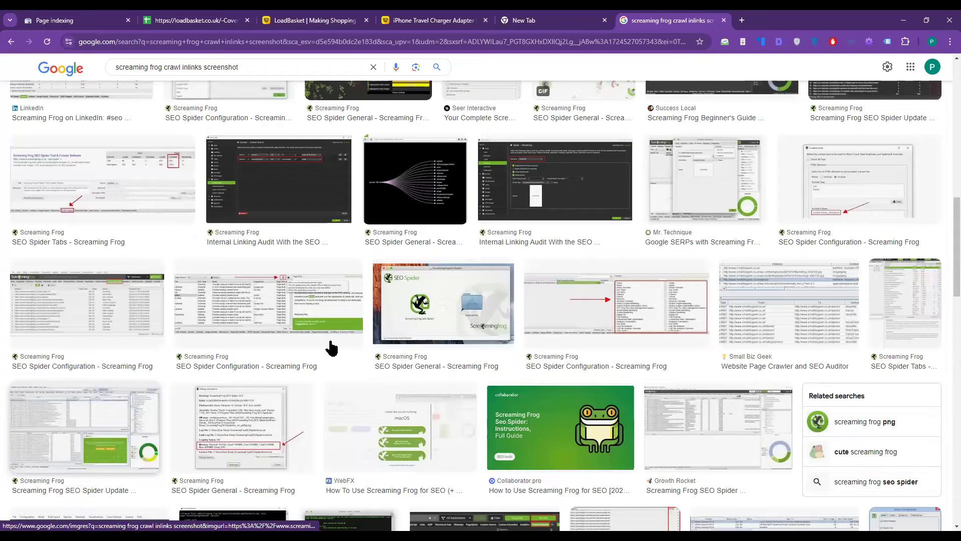
scroll(332, 346, down, 7)
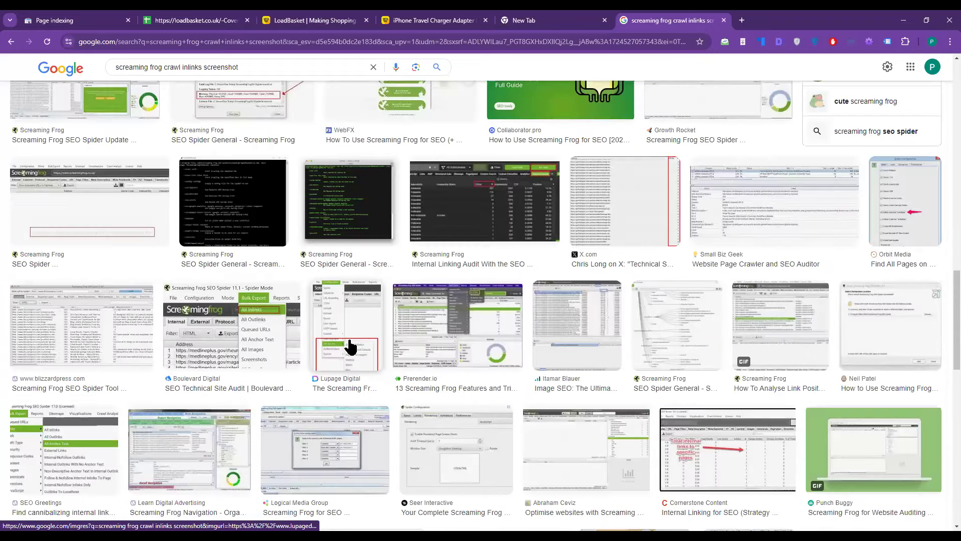
scroll(447, 352, down, 3)
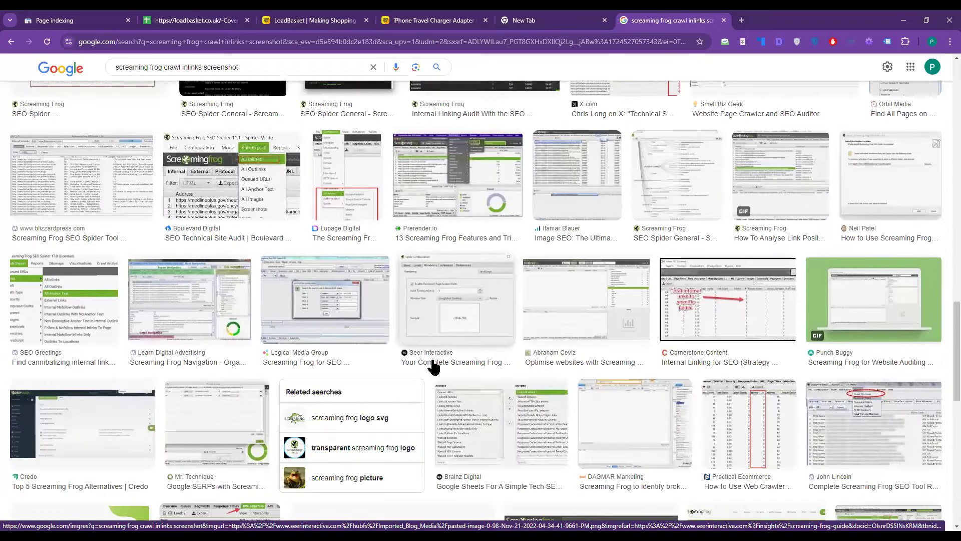
scroll(562, 349, down, 6)
scroll(571, 355, down, 3)
scroll(570, 354, down, 1)
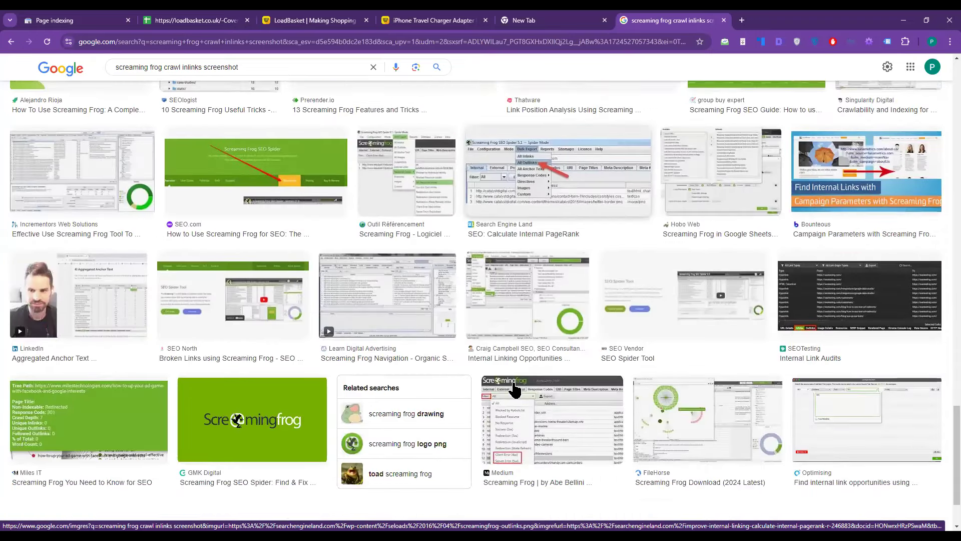
scroll(514, 390, up, 10)
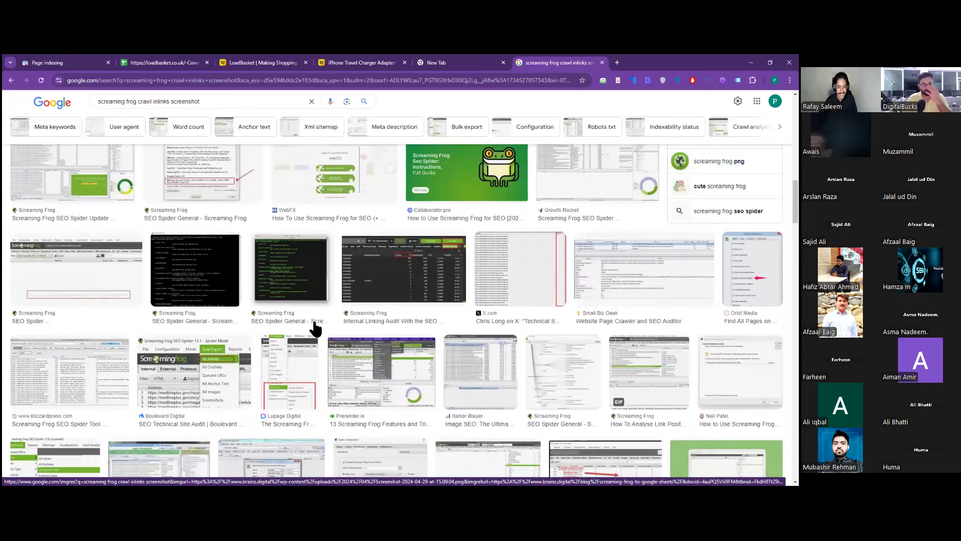
scroll(314, 328, up, 5)
scroll(430, 221, up, 5)
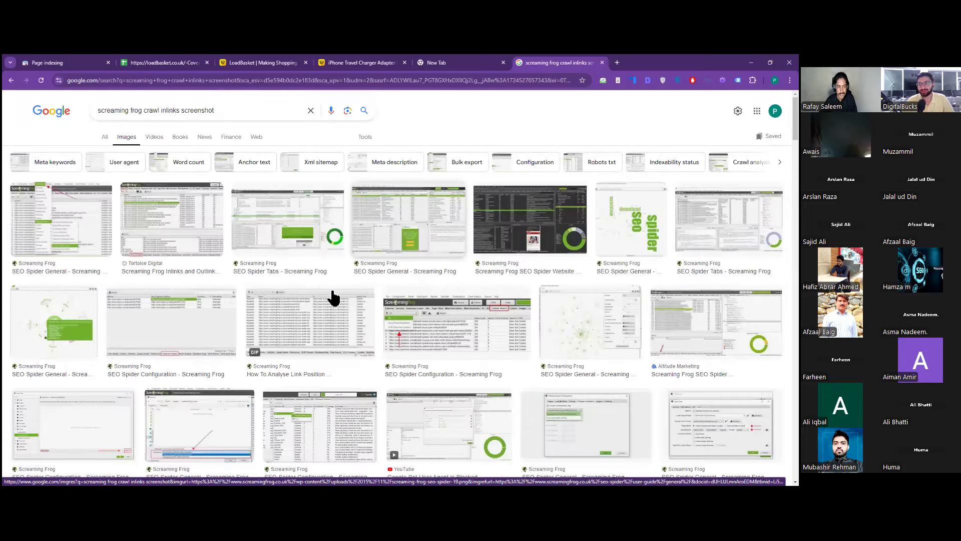
- Open Tortoise Digital's "Screaming Frog Inlinks and Outlinks" image in a new tab and enlarge it to examine the crawled addresses
click(167, 233)
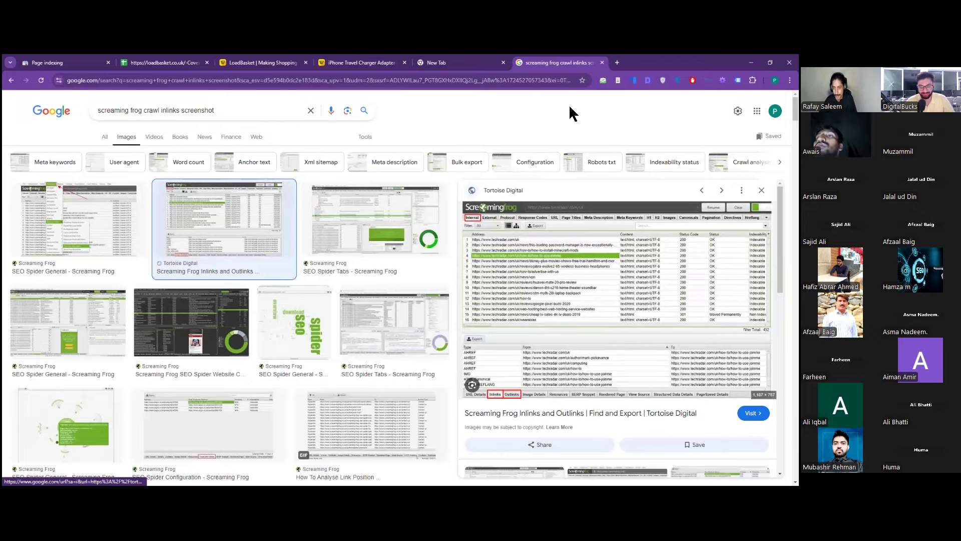
right_click(517, 279)
click(562, 186)
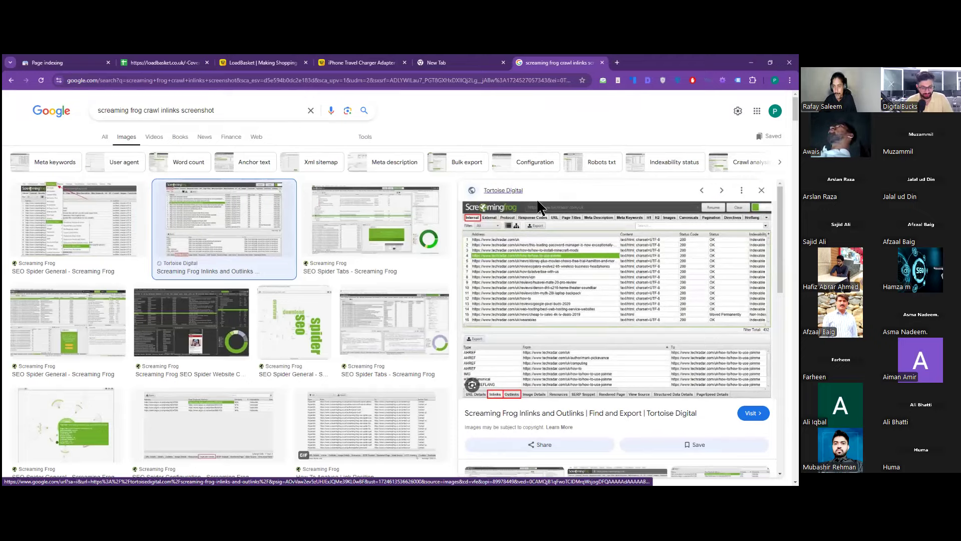
ctrl+scroll(288, 316, up, 3)
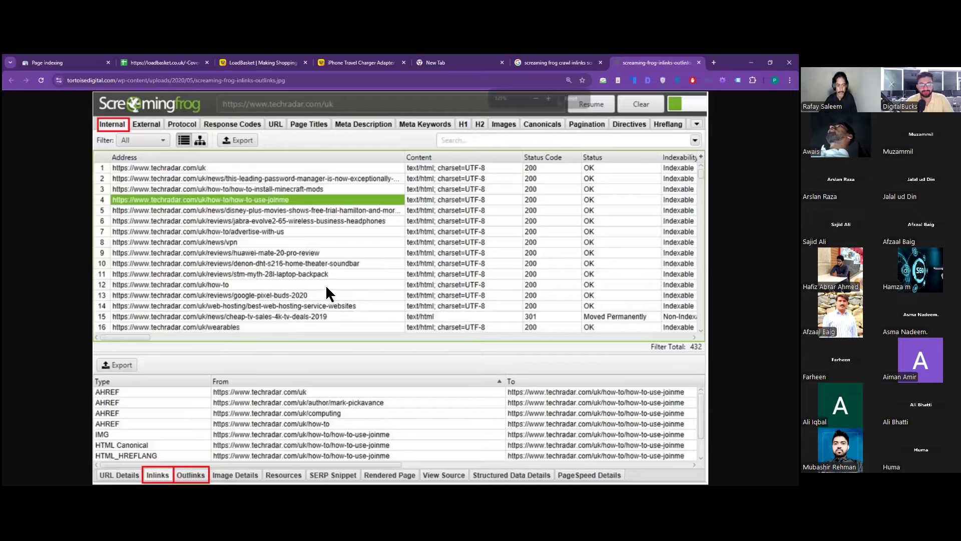
scroll(410, 227, down, 2)
scroll(409, 226, up, 2)
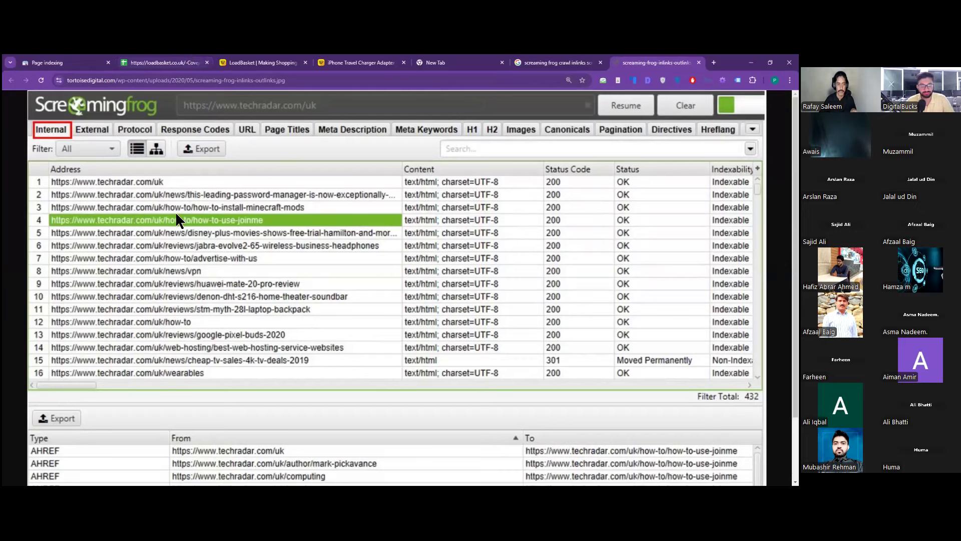
- Compare the exported redirect URLs in the spreadsheet with the crawl screenshot's address list and its From and To inlinks
click(160, 63)
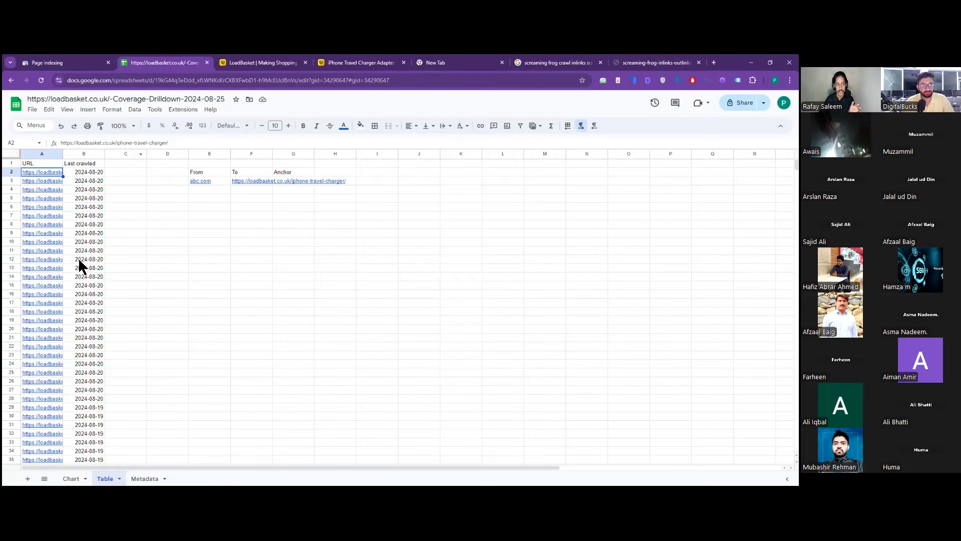
key(ctrl+9)
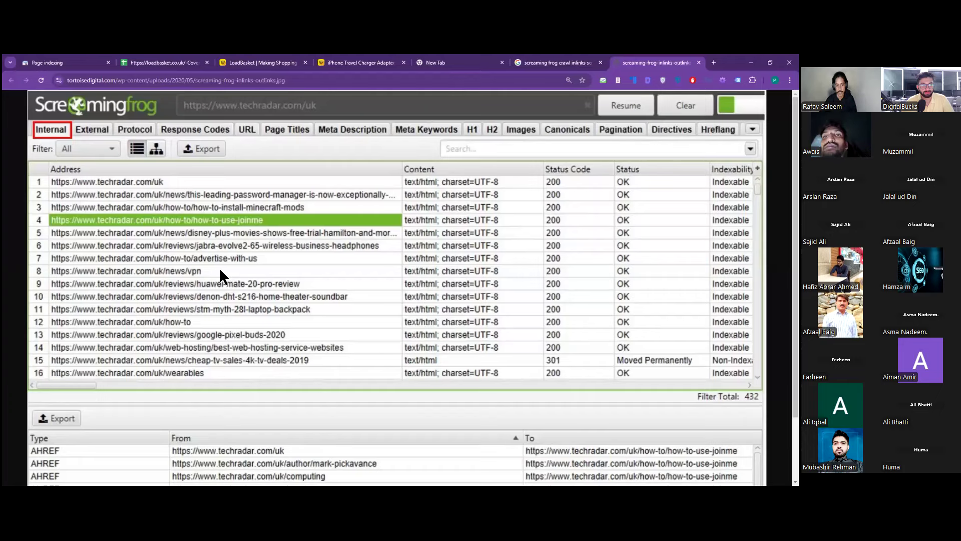
scroll(287, 283, down, 1)
scroll(206, 207, up, 1)
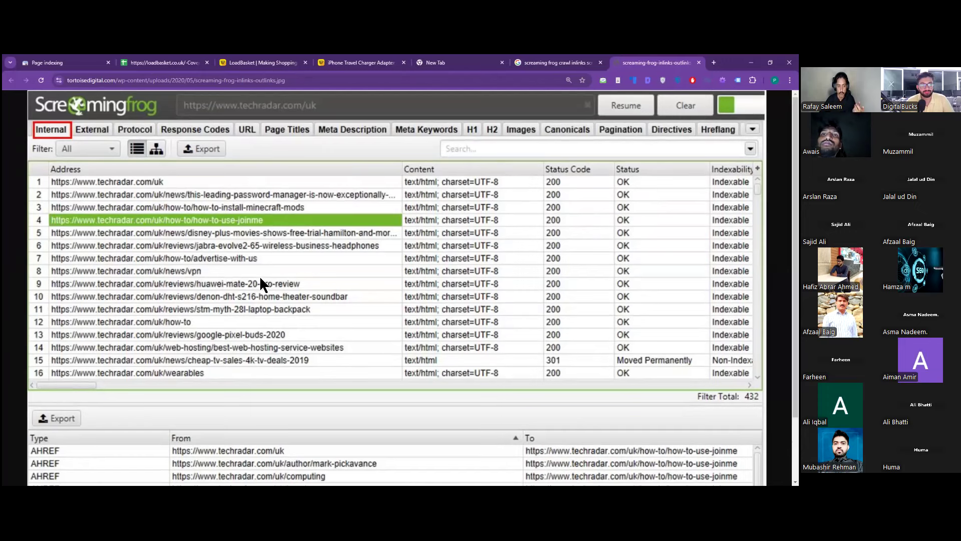
scroll(260, 276, down, 2)
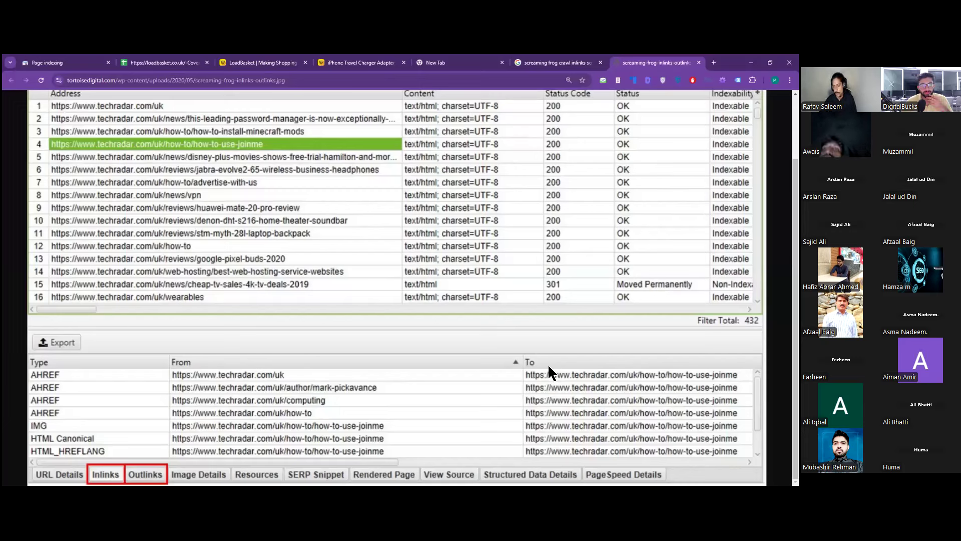
- Reset the inlinks screenshot to 100% size, close its tab and return to the exported coverage spreadsheet
key(ctrl+minus)
key(ctrl+minus)
key(ctrl+minus)
key(ctrl+minus)
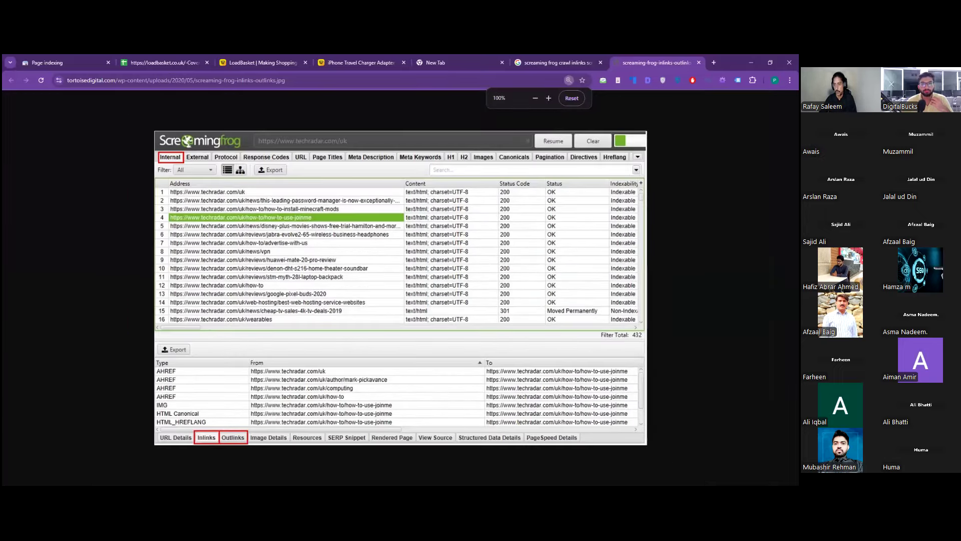
key(ctrl+w)
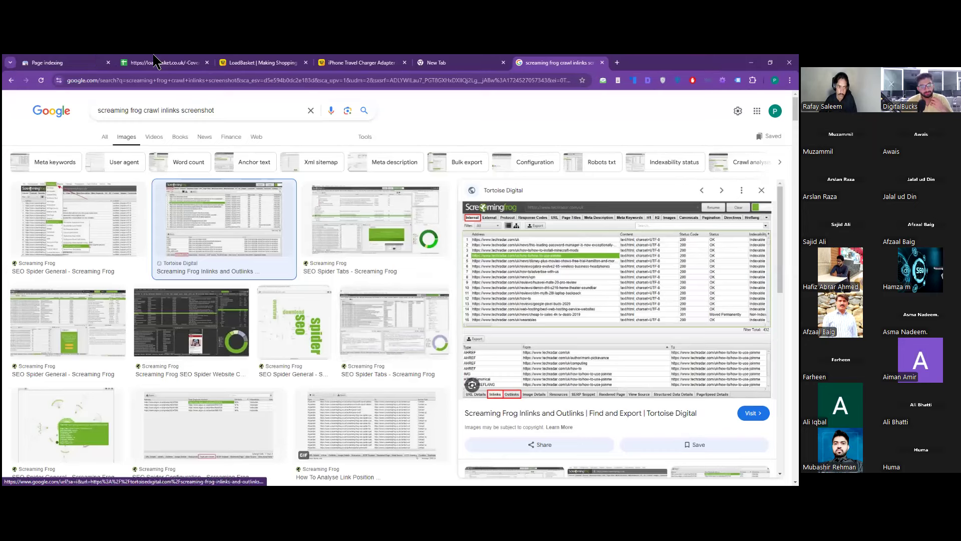
click(161, 62)
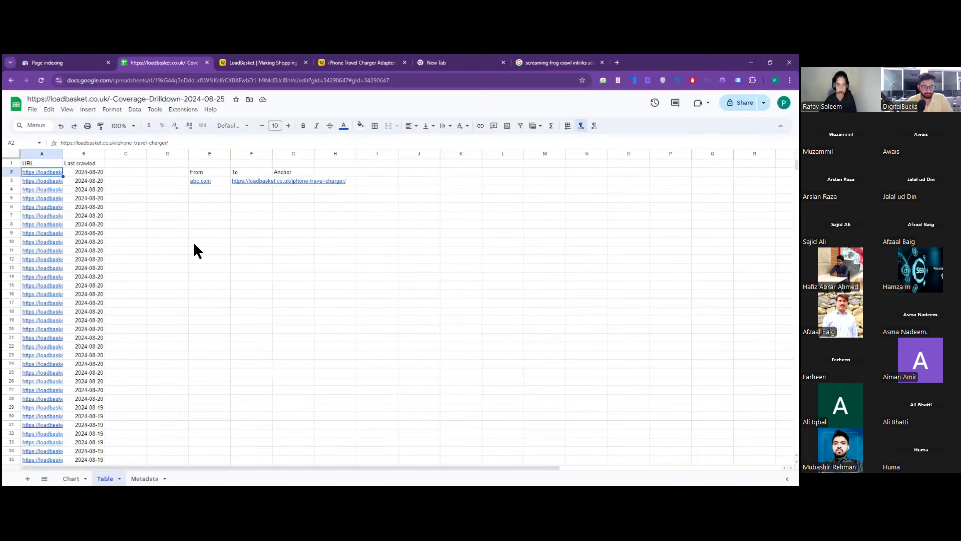
- Switch to Search Console and open the validation details of the "Page with redirect" issue
click(60, 63)
scroll(423, 330, up, 6)
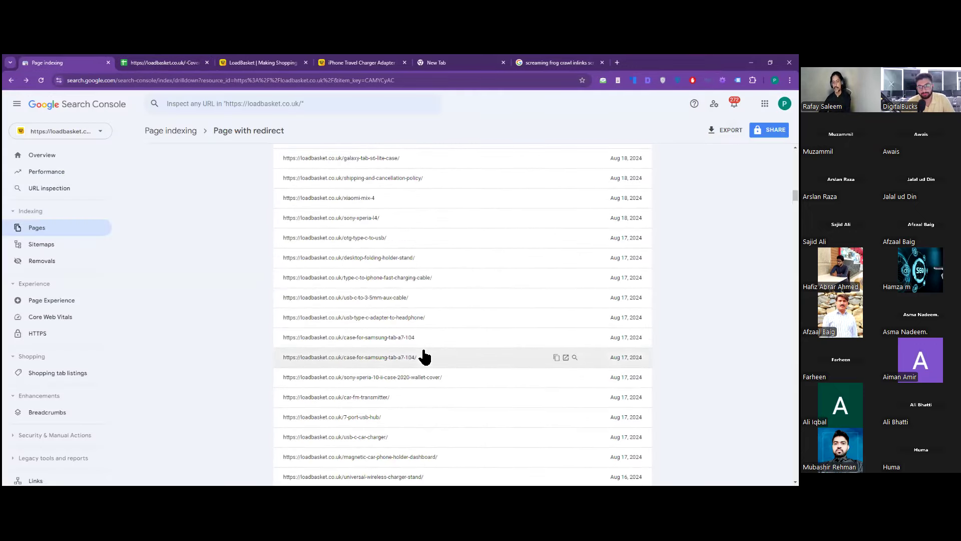
scroll(424, 357, up, 10)
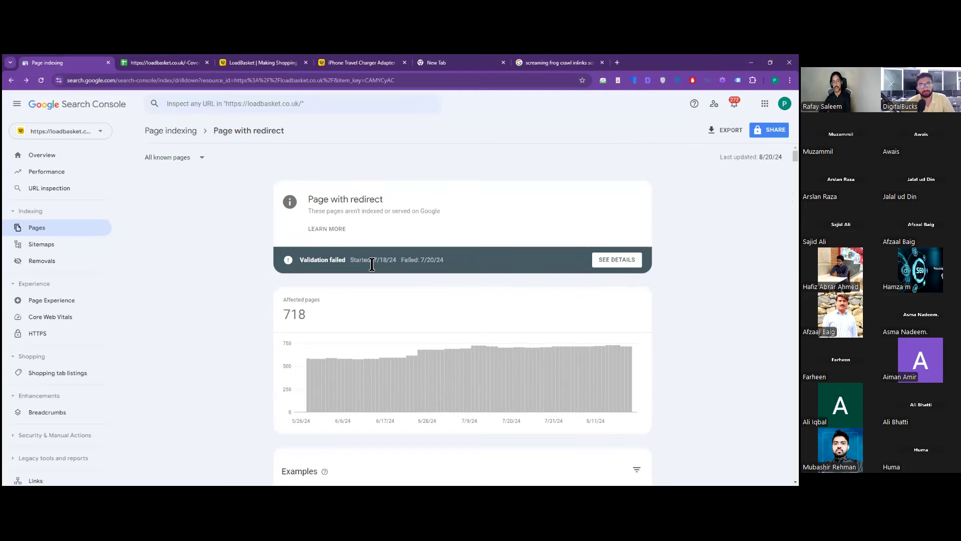
click(615, 259)
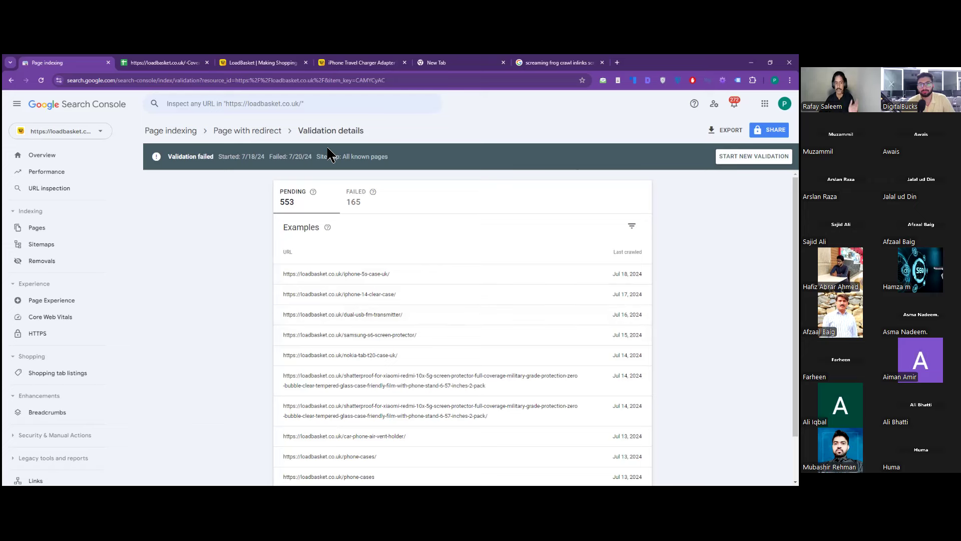
- Leave the validation details and review the "Page with redirect" report again
click(245, 137)
key(alt+Left)
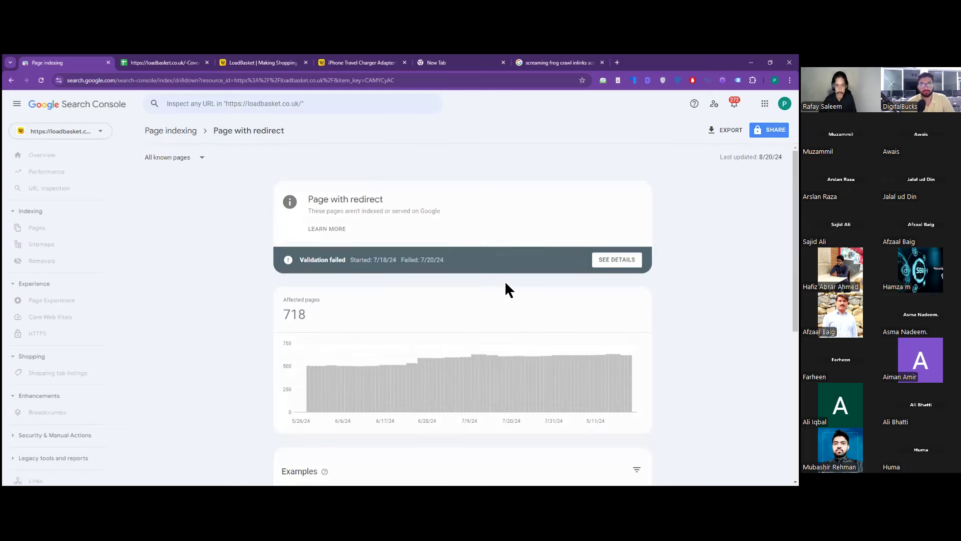
scroll(485, 387, down, 5)
scroll(462, 374, up, 5)
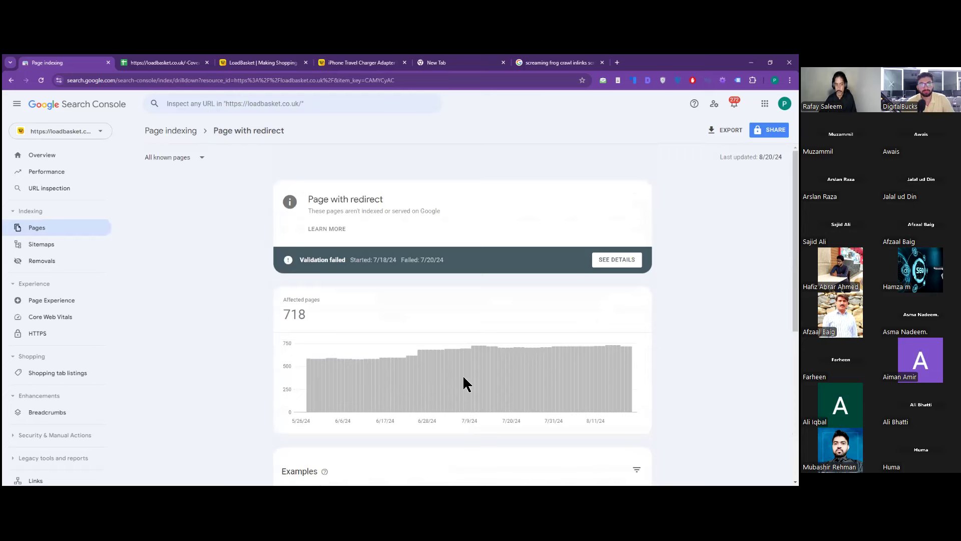
- Go back to the Page indexing overview and open the "Not found (404)" report from the reasons list
click(169, 132)
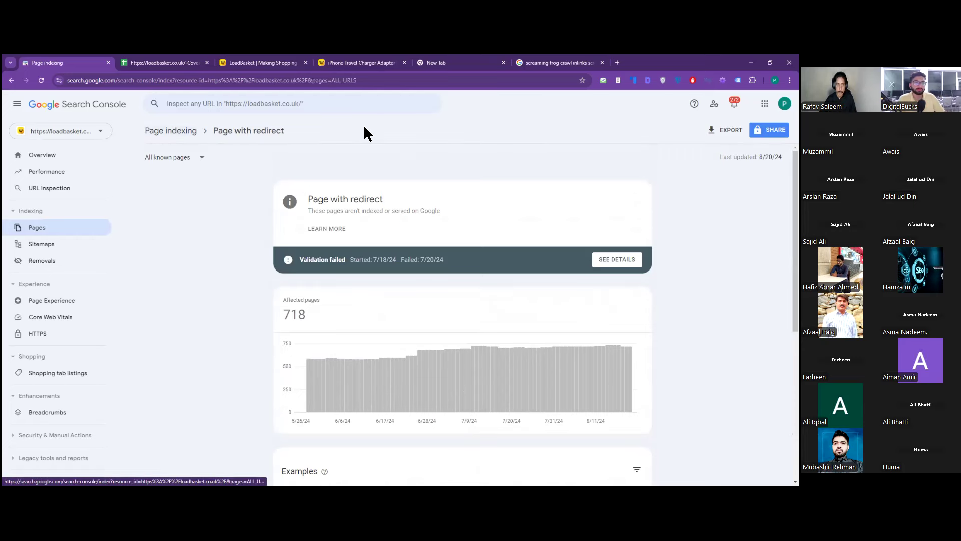
mouse_move(445, 318)
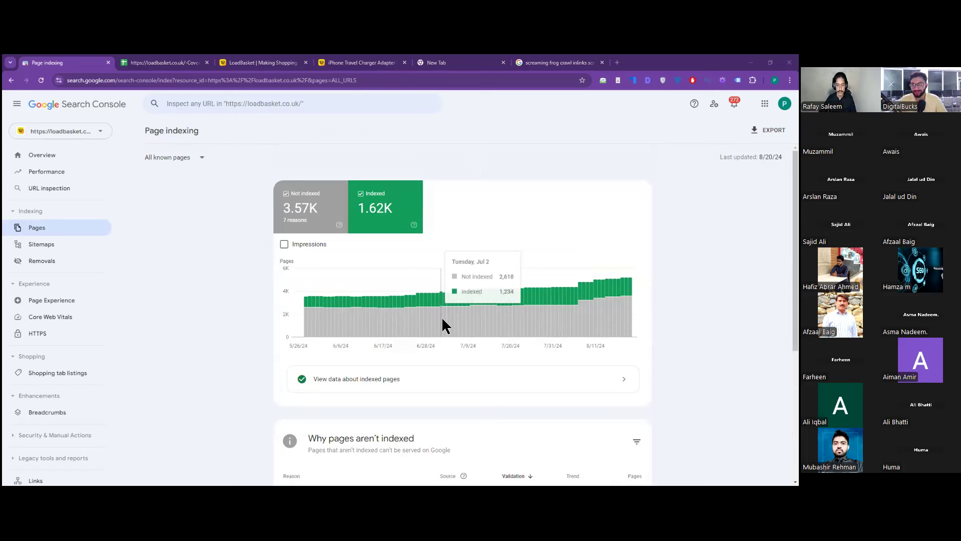
scroll(443, 325, down, 4)
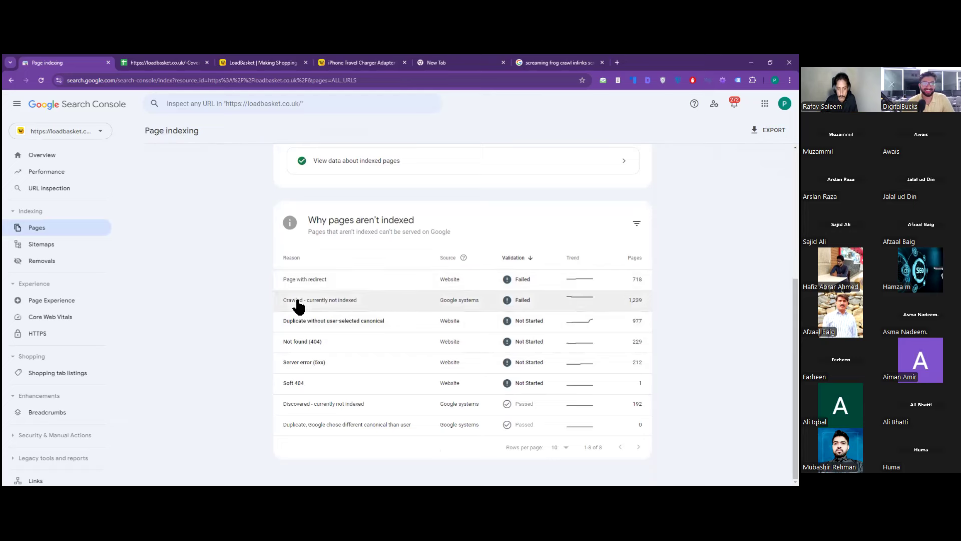
click(331, 345)
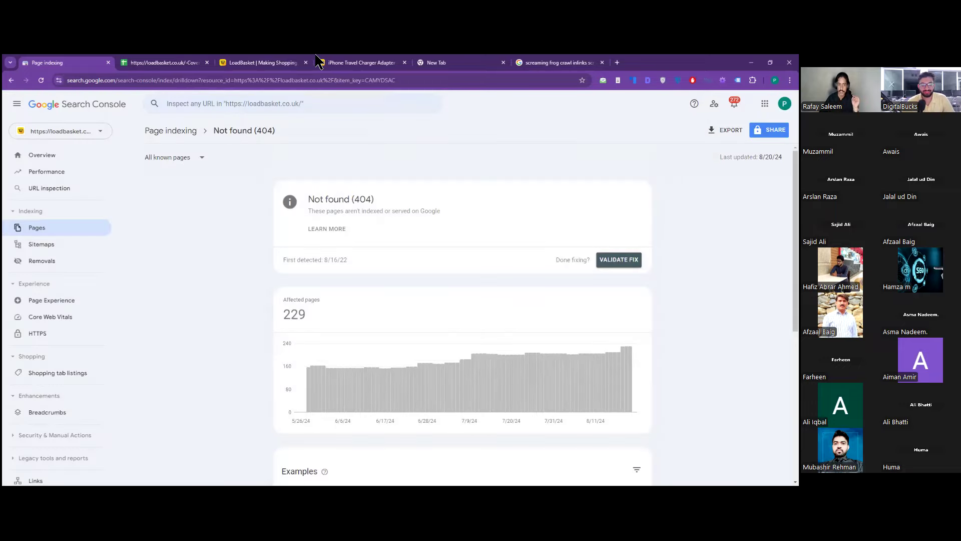
- Switch to the LoadBasket homepage and examine the site links in its footer
click(278, 62)
scroll(340, 391, down, 5)
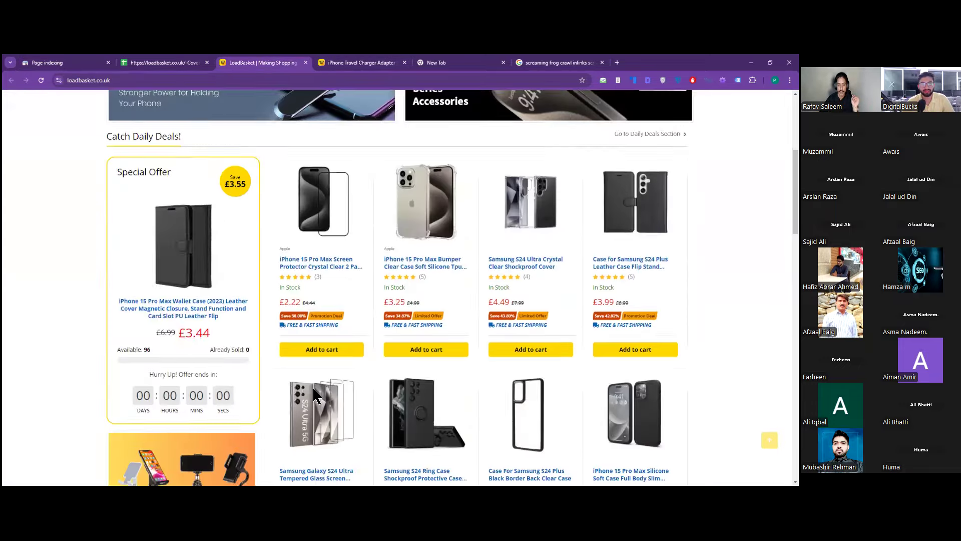
scroll(340, 400, down, 15)
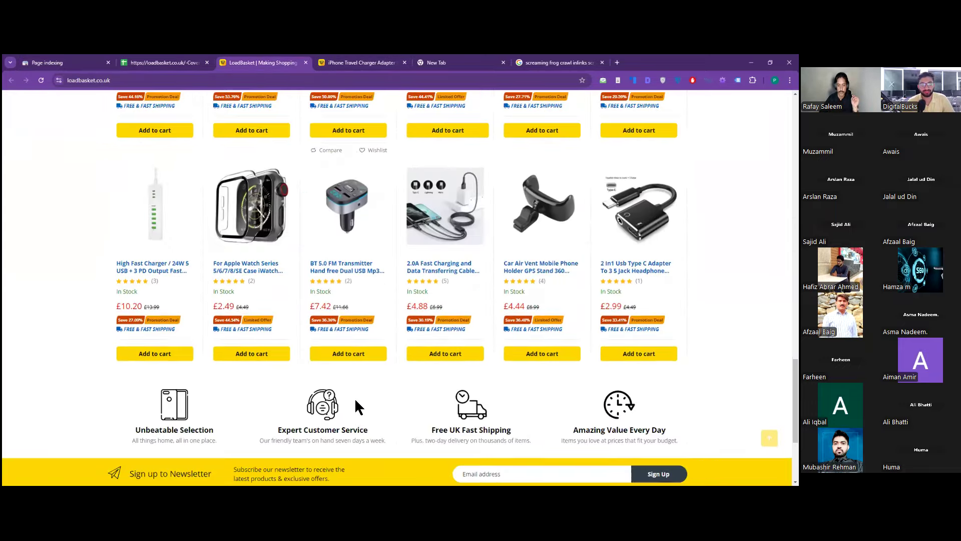
scroll(356, 400, down, 4)
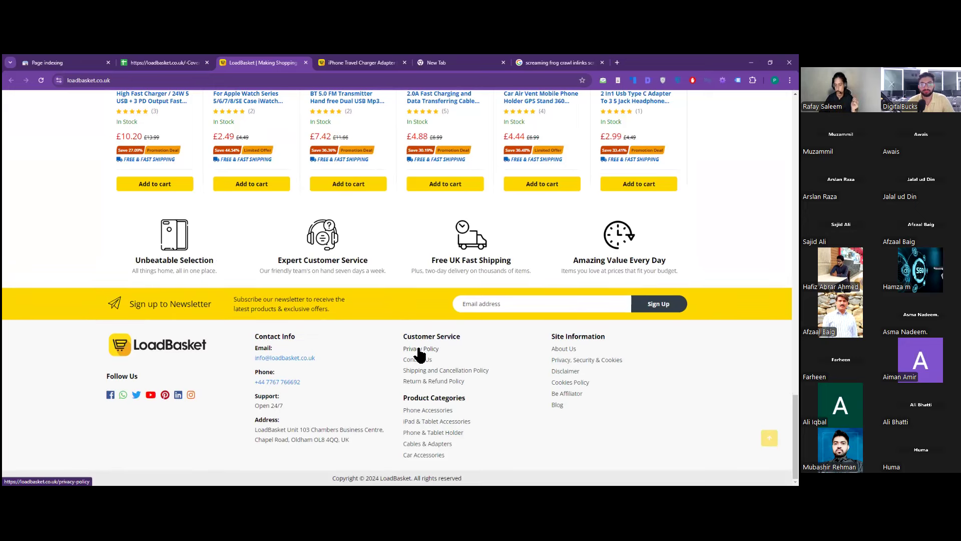
- Return to the "Not found (404)" report and open the magnetic-flip-wallet-book-case-for-iphone-16-pro example on the live site to inspect its heading
key(ctrl+1)
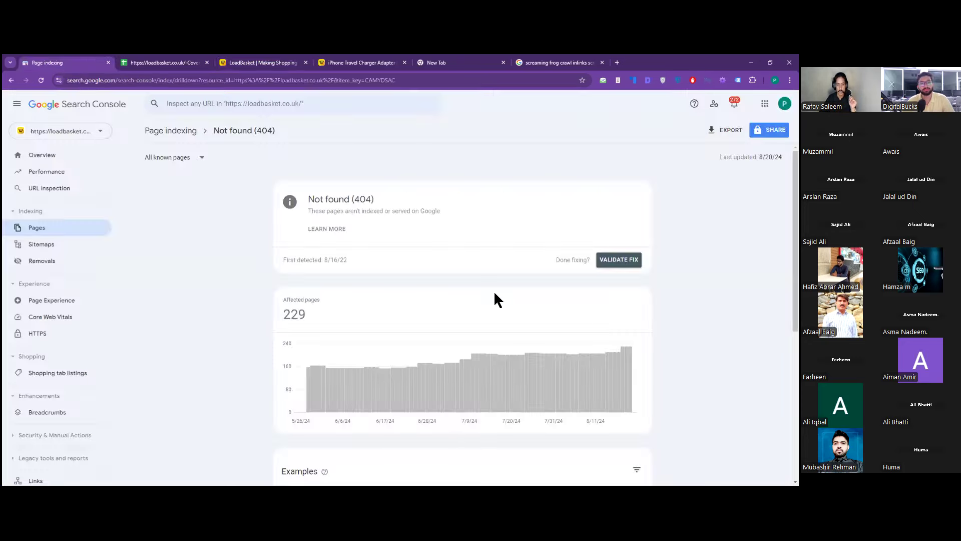
drag(307, 199, 423, 200)
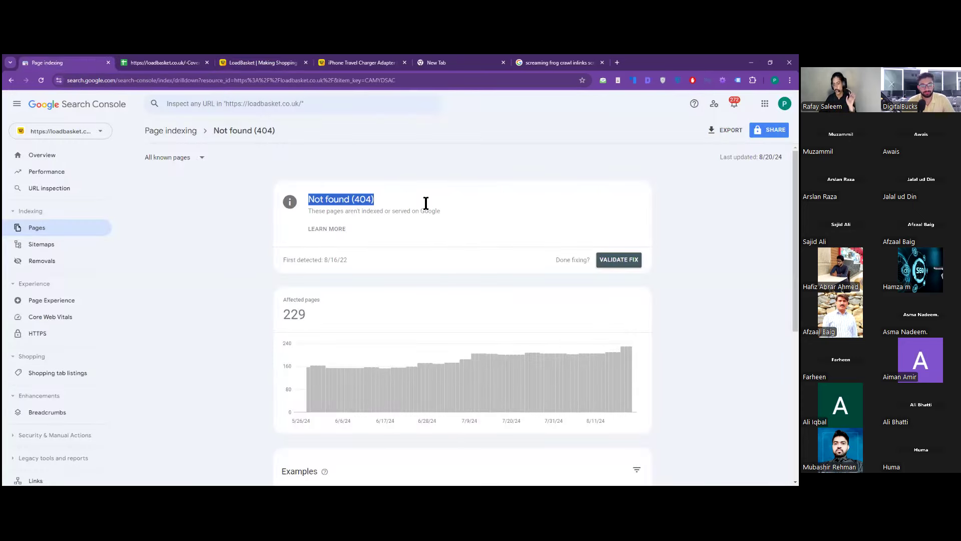
scroll(462, 383, down, 1)
scroll(461, 388, down, 5)
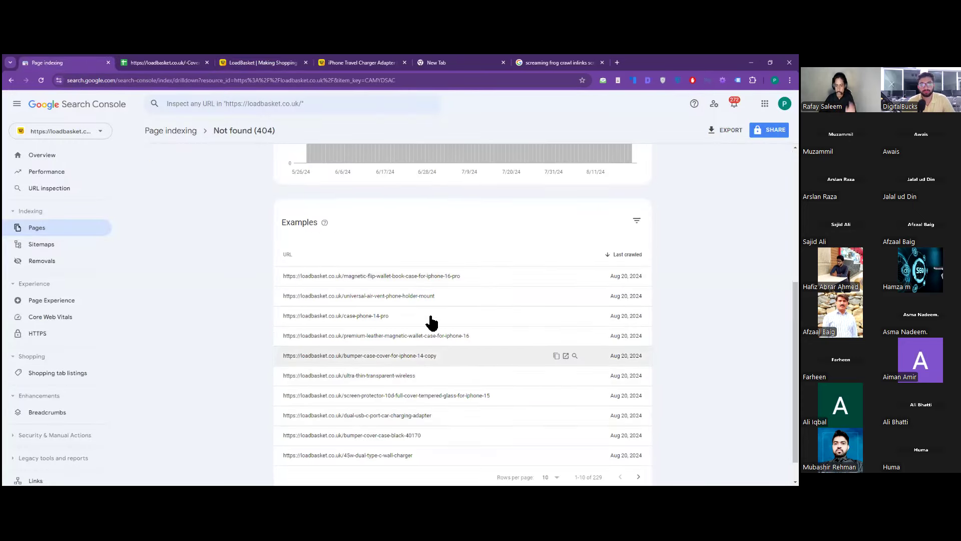
click(565, 276)
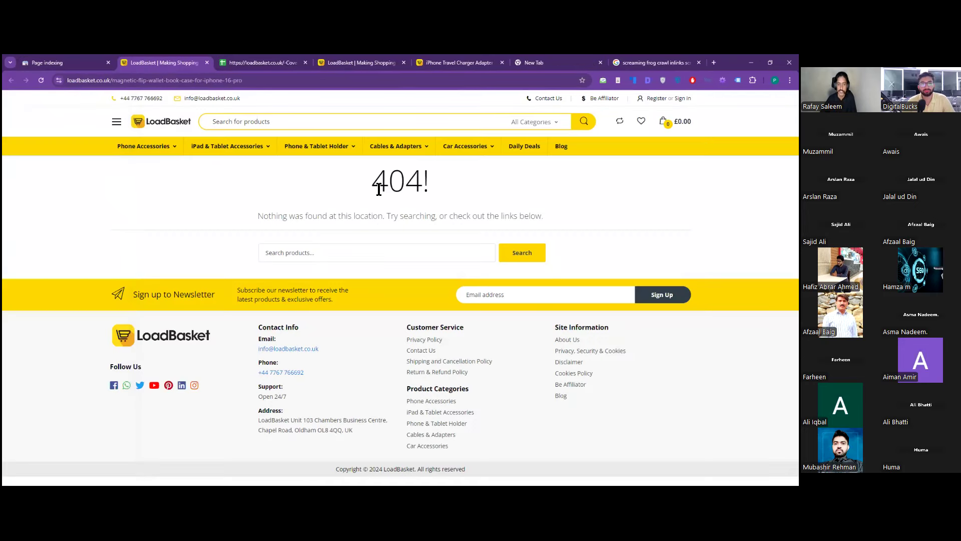
drag(378, 189, 460, 183)
click(444, 185)
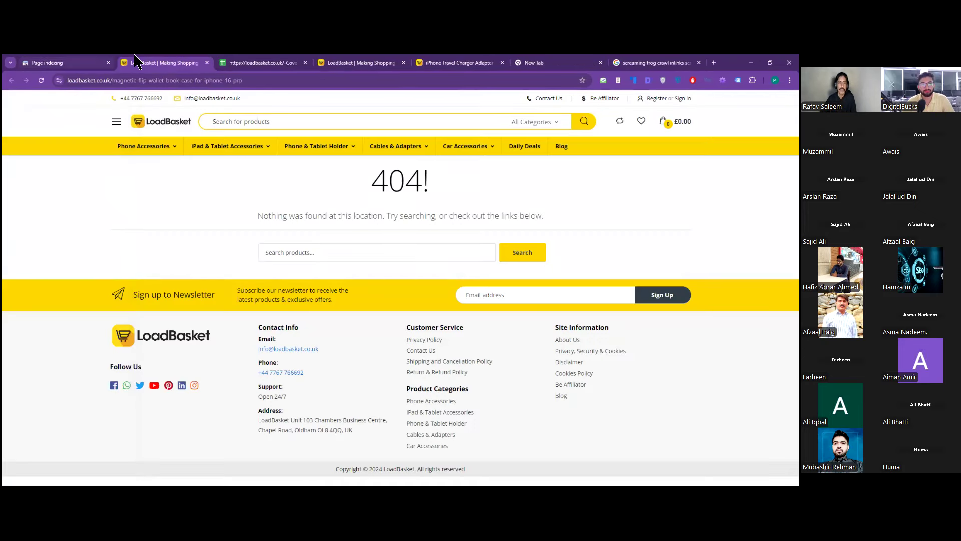
- Go back to the "Not found (404)" report and sort the example URLs by last crawled date, oldest first and finally newest first
click(76, 61)
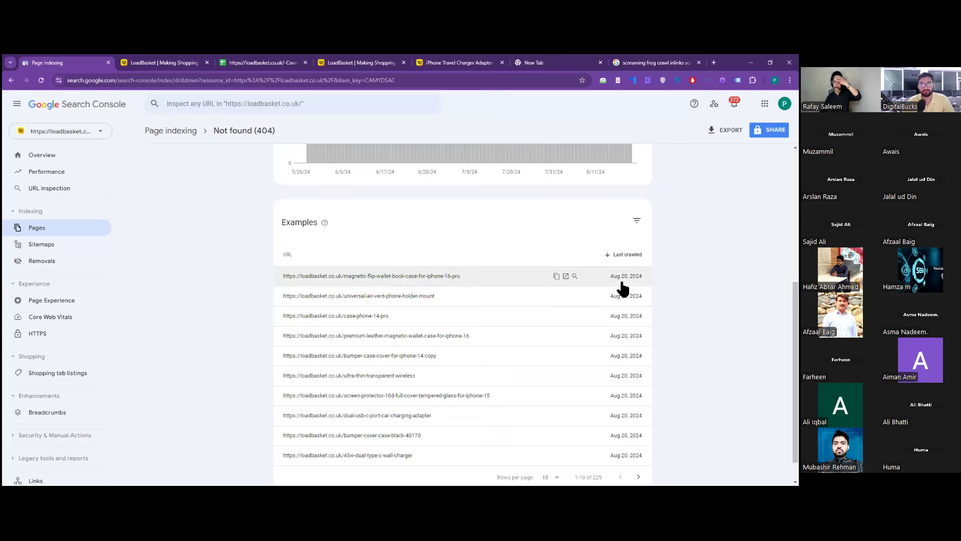
click(620, 253)
click(621, 254)
click(621, 253)
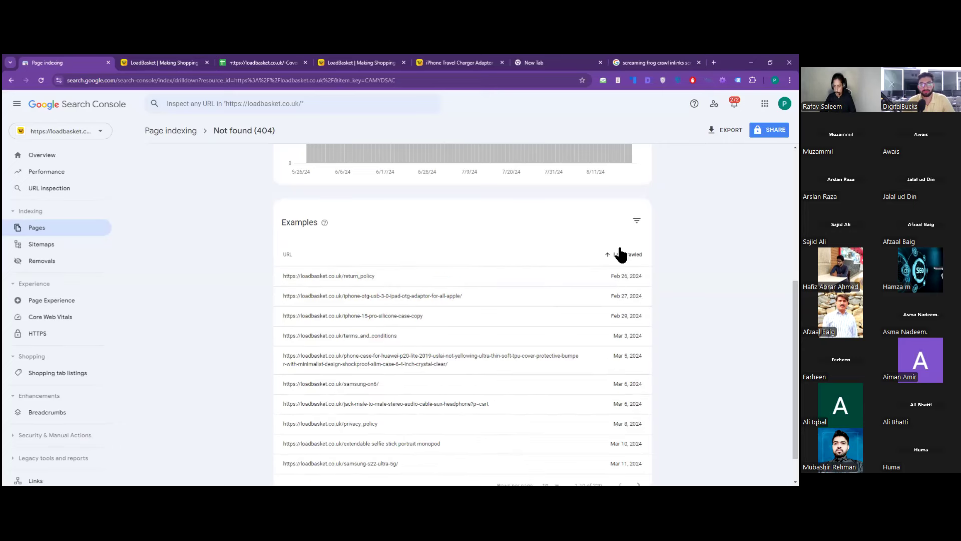
click(621, 253)
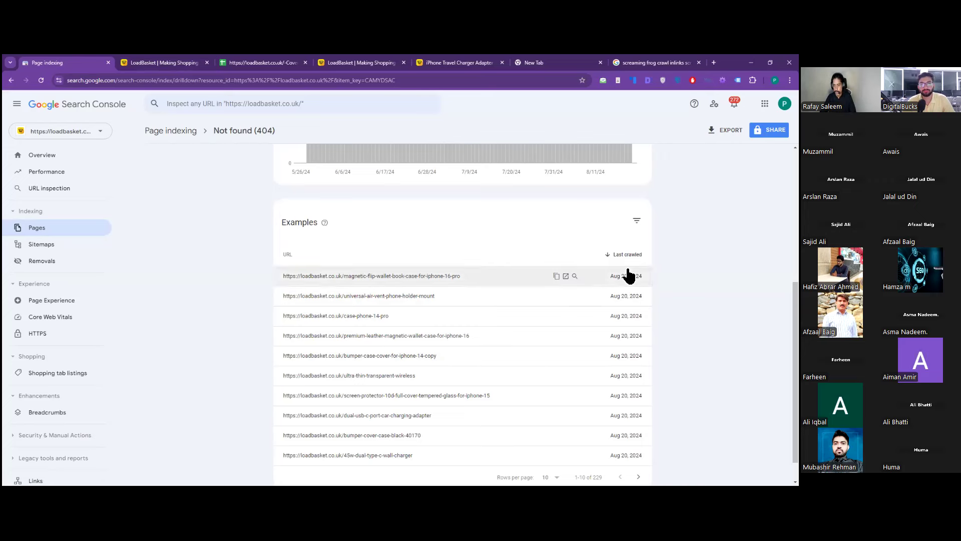
scroll(441, 398, up, 1)
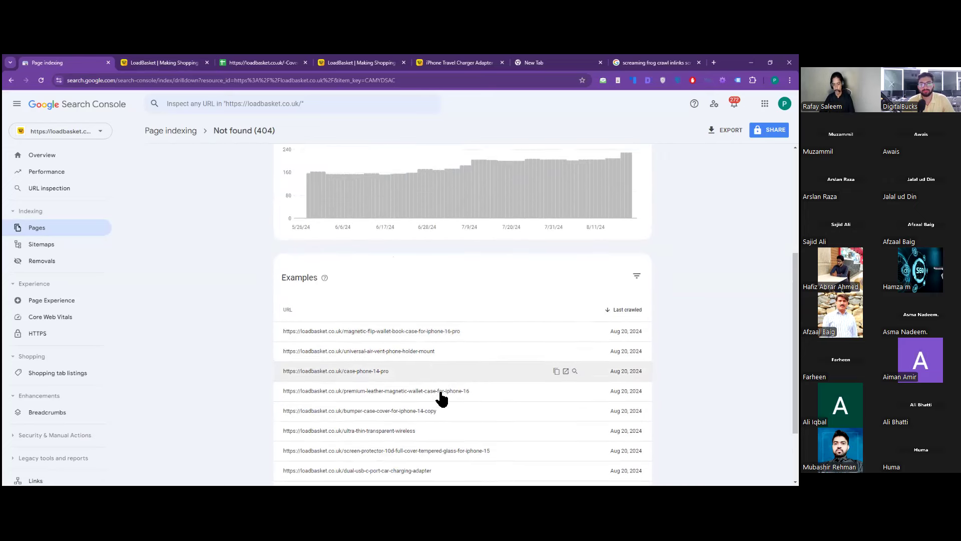
scroll(440, 398, down, 2)
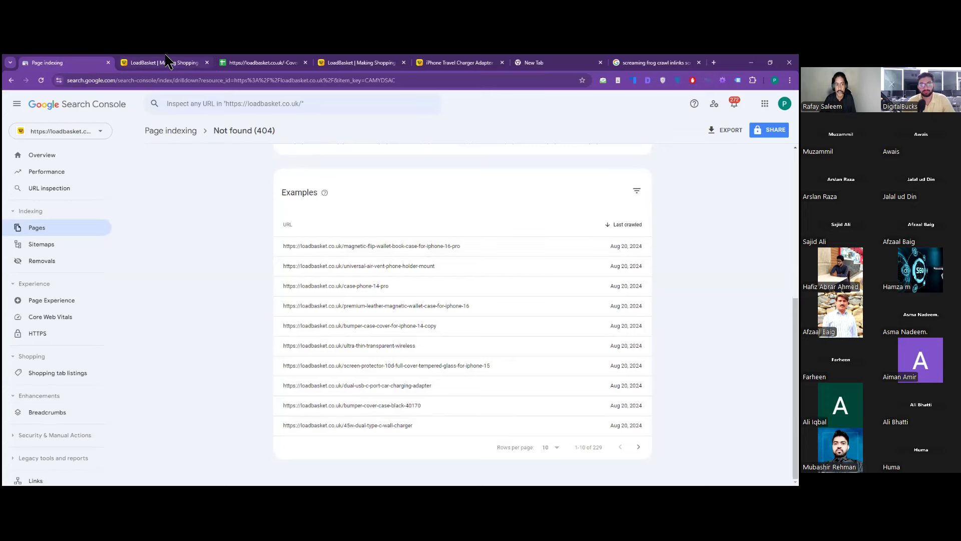
- Open the Tortoise Digital Screaming Frog image in its own tab, examine the inlinks table at 150% zoom and reset the zoom
click(262, 62)
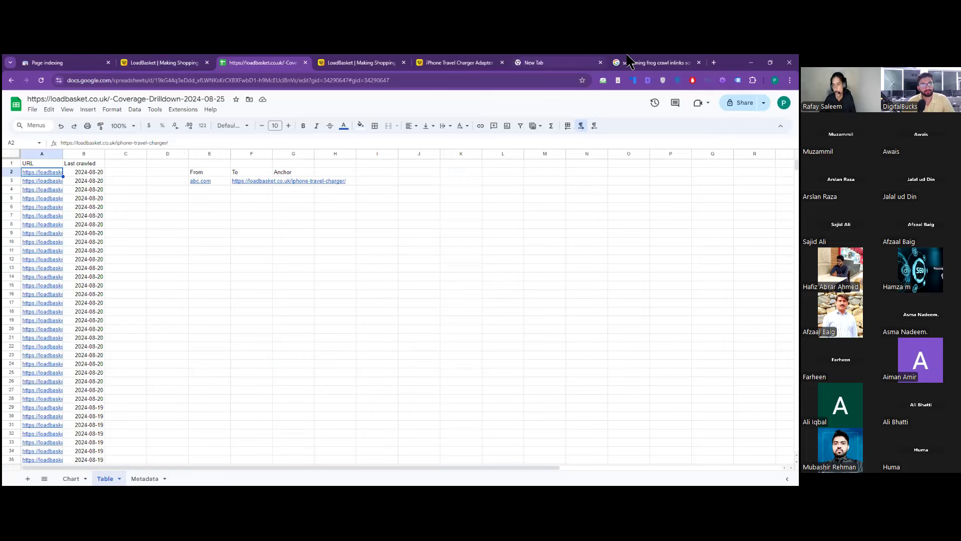
click(650, 63)
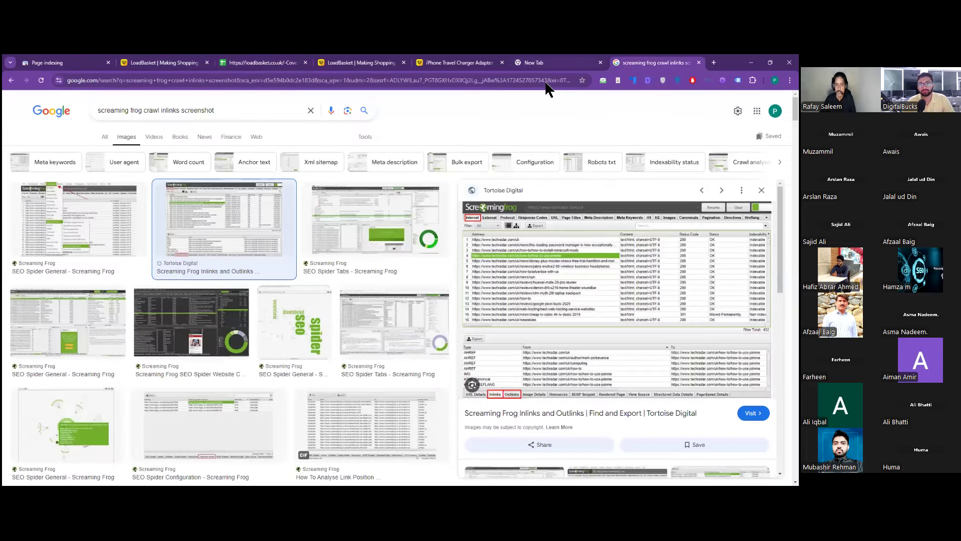
right_click(547, 273)
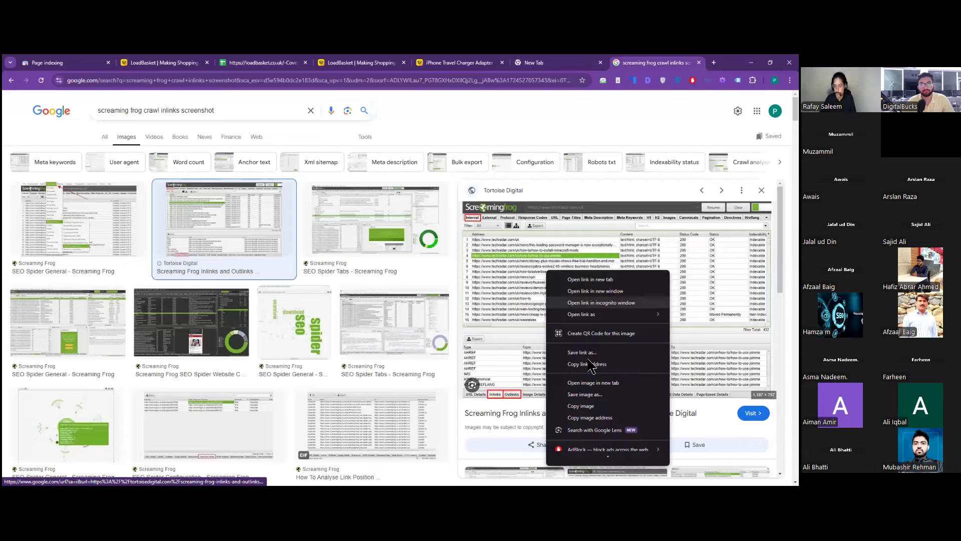
click(593, 382)
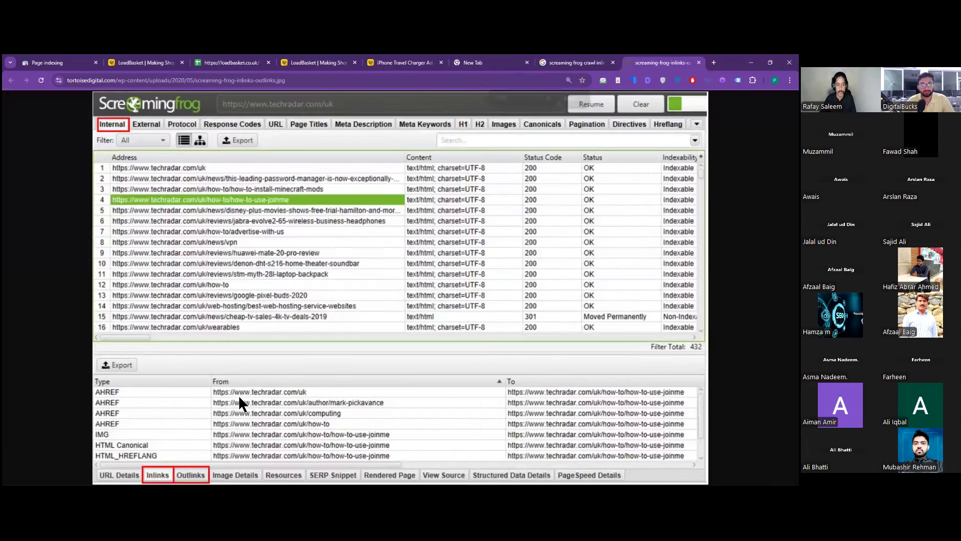
click(241, 402)
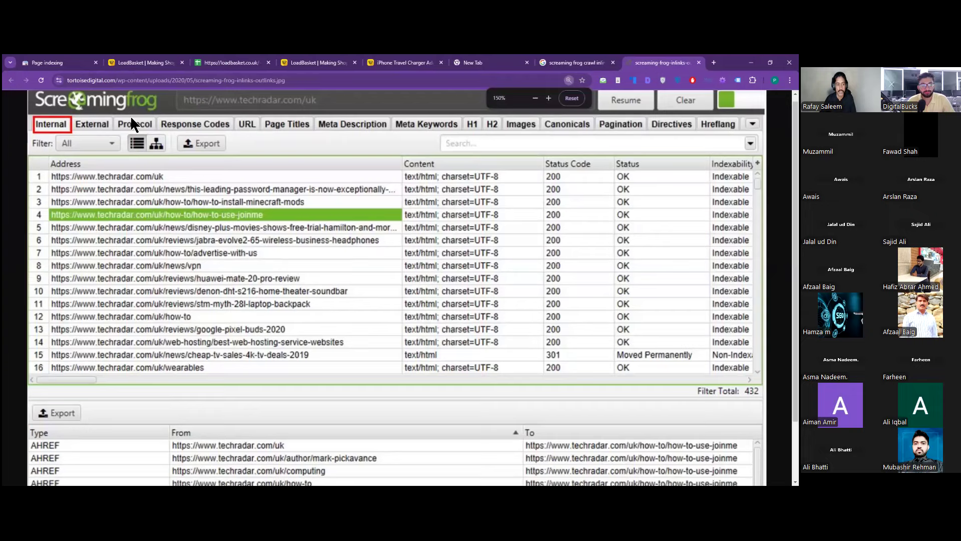
scroll(144, 326, down, 2)
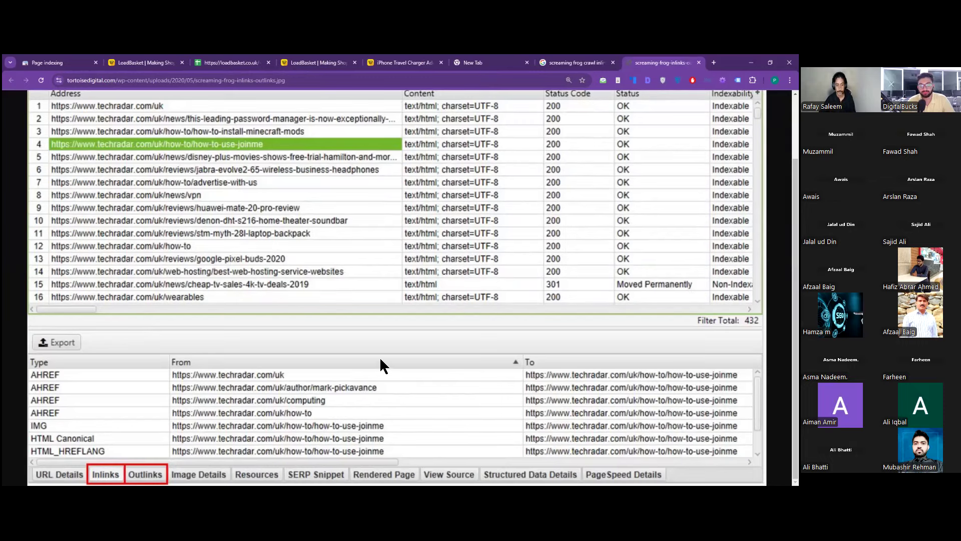
key(ctrl+0)
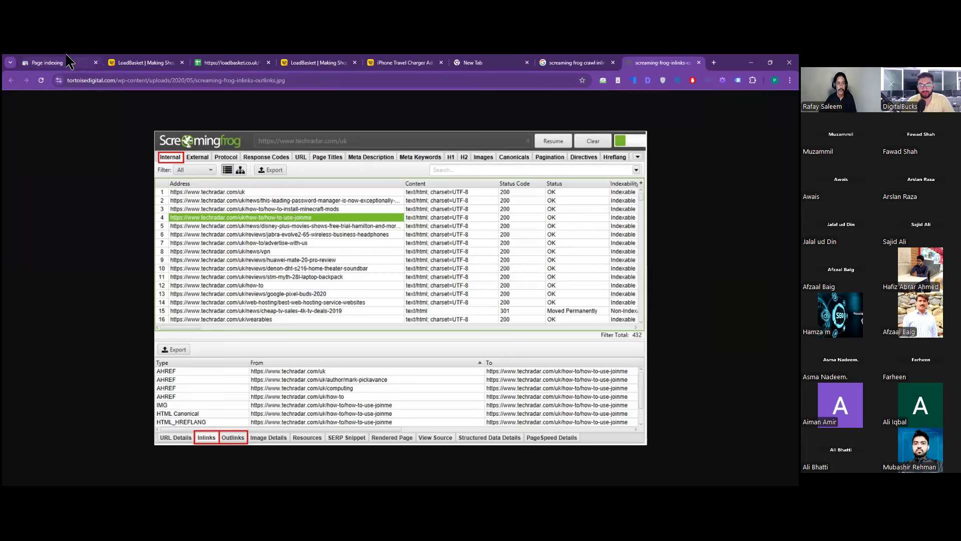
- Return to Search Console and go back to the "Why pages aren't indexed" list in the Page indexing overview
mouse_move(69, 62)
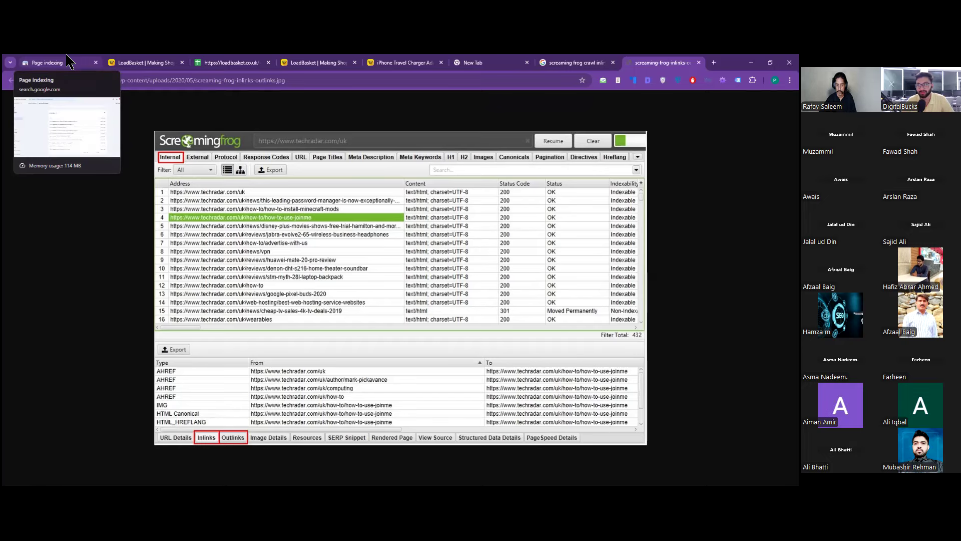
click(69, 62)
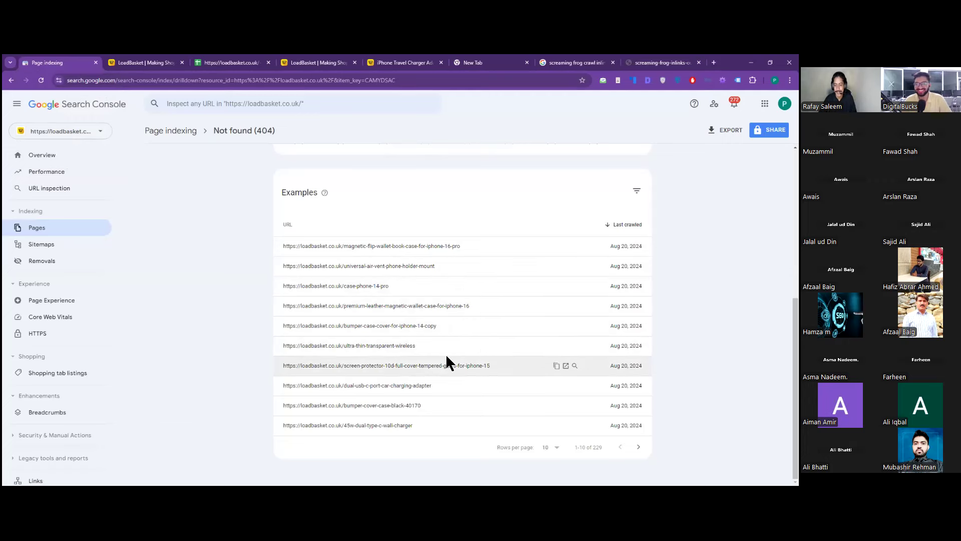
scroll(453, 323, up, 5)
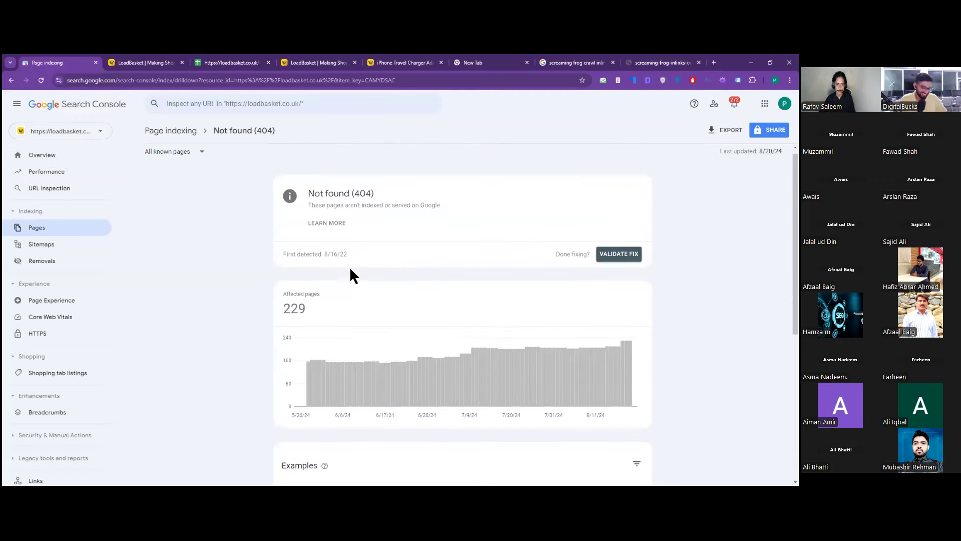
click(182, 131)
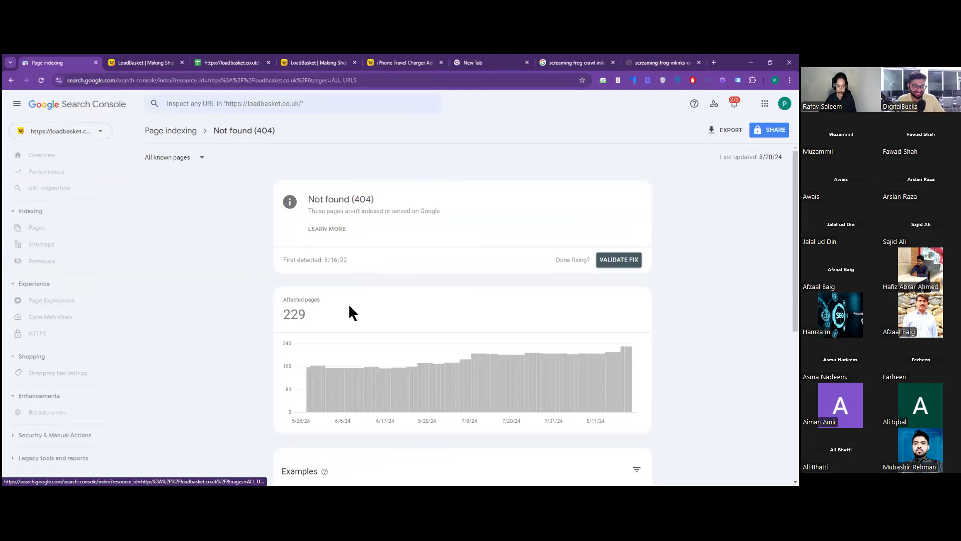
scroll(350, 423, down, 4)
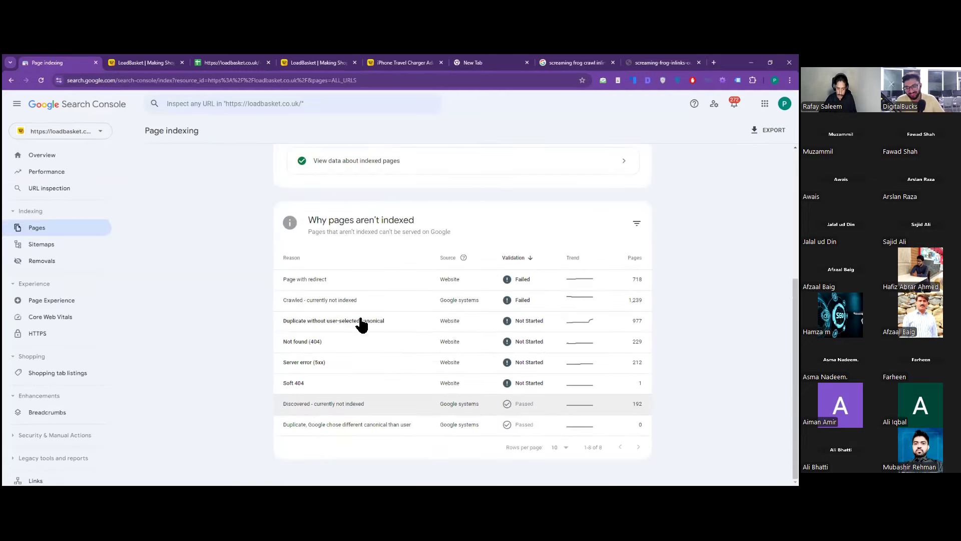
- Open the "Server error (5xx)" report and start validation of its fix
click(387, 371)
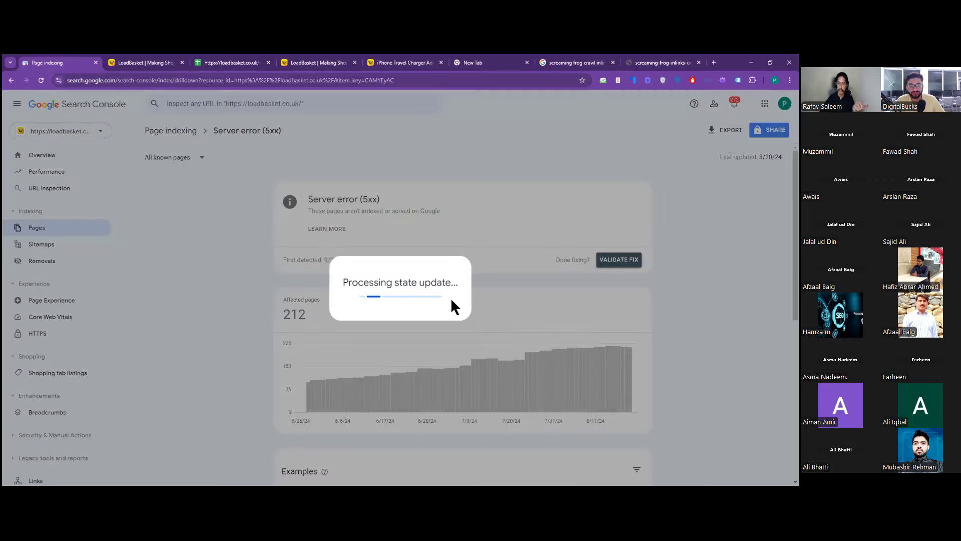
scroll(456, 378, down, 5)
scroll(455, 388, up, 5)
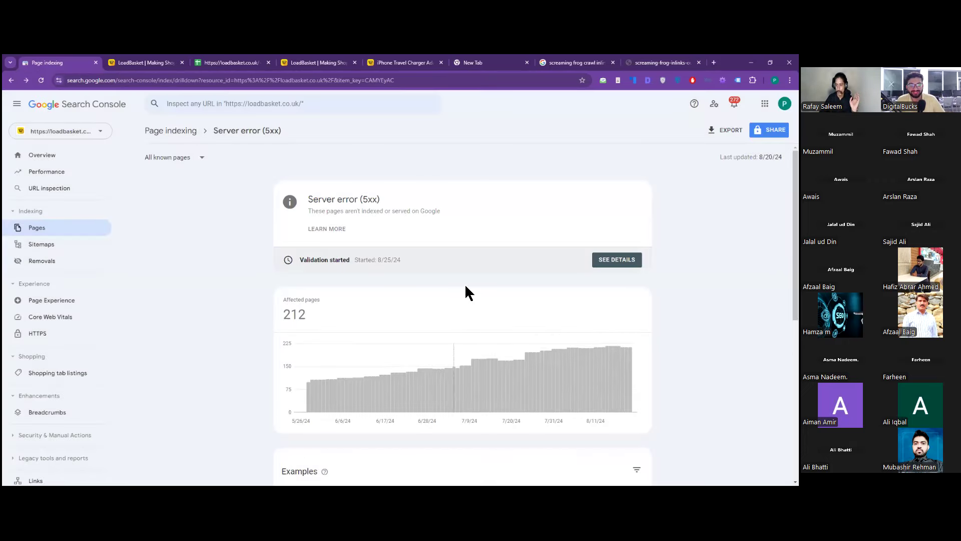
click(177, 131)
scroll(403, 386, down, 5)
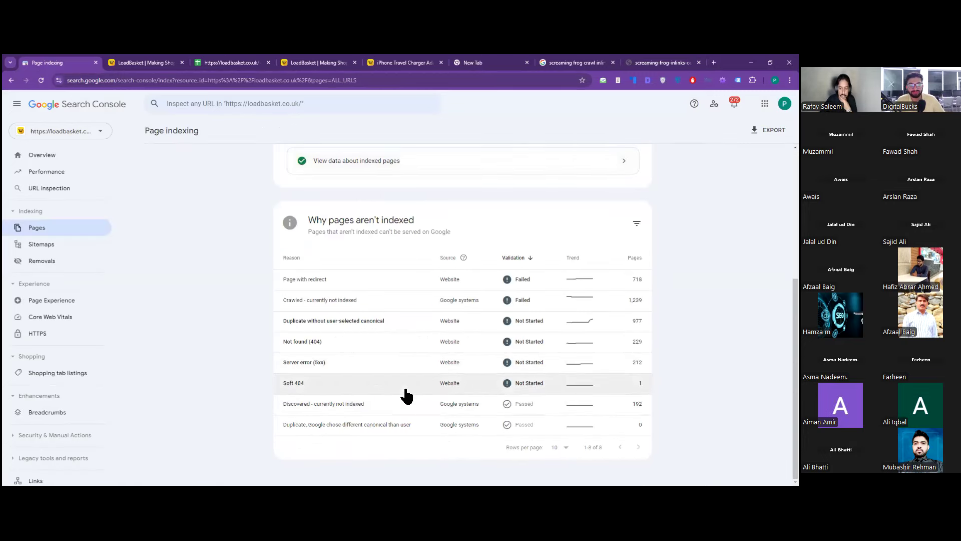
click(369, 387)
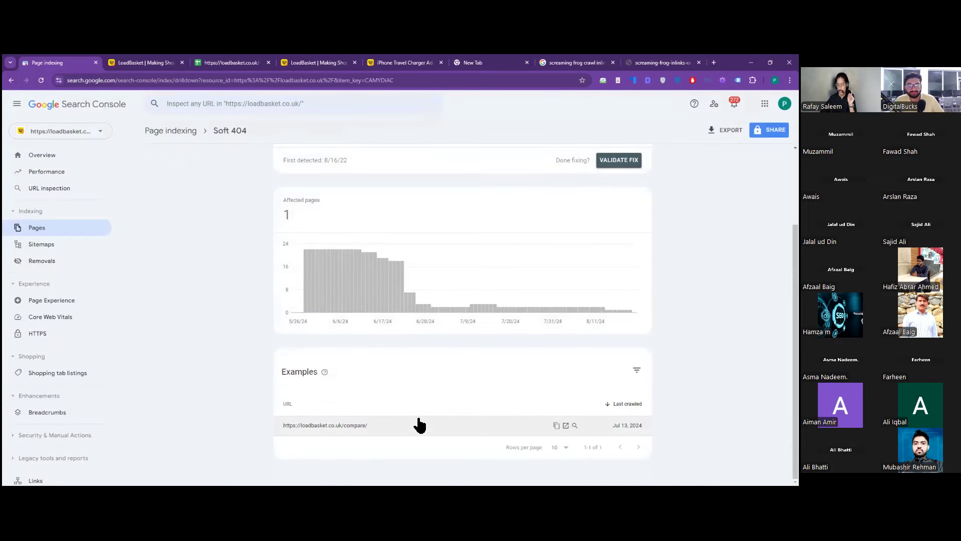
click(565, 426)
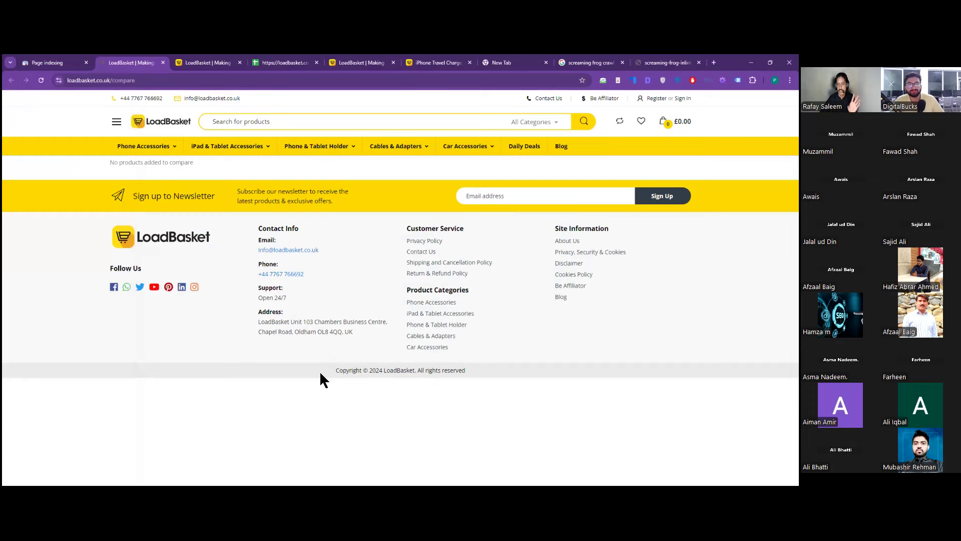
- Switch to the magnetic flip wallet product URL's page and highlight its 404 heading and message for comparison
key(ctrl+Tab)
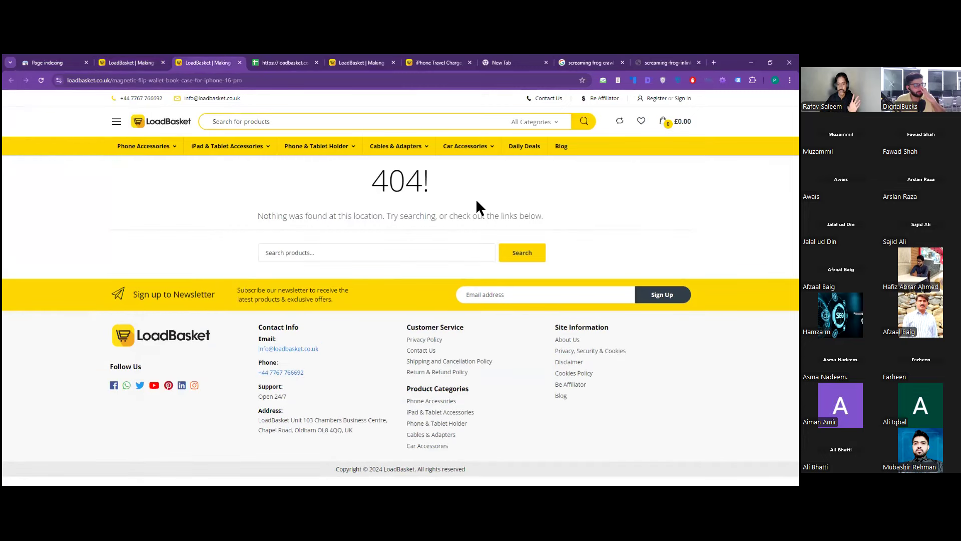
drag(368, 186, 433, 191)
drag(264, 216, 519, 217)
- Return to the LoadBasket compare page and examine its address and content as the soft 404 example
key(ctrl+shift+Tab)
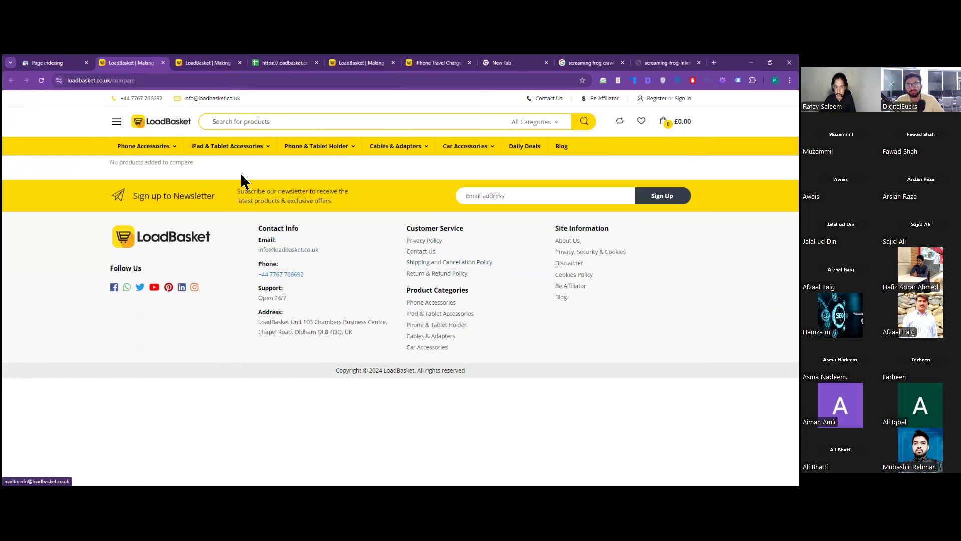
click(247, 83)
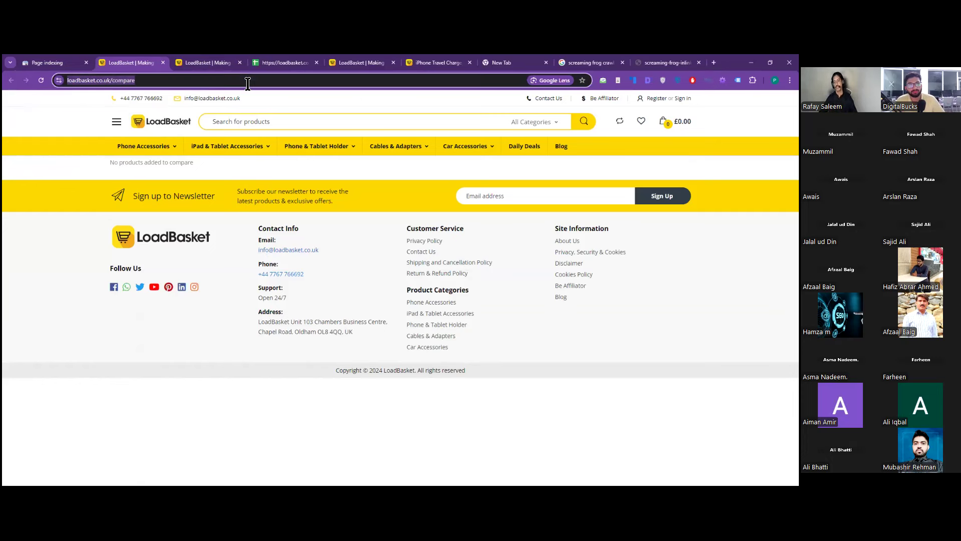
click(250, 83)
click(269, 429)
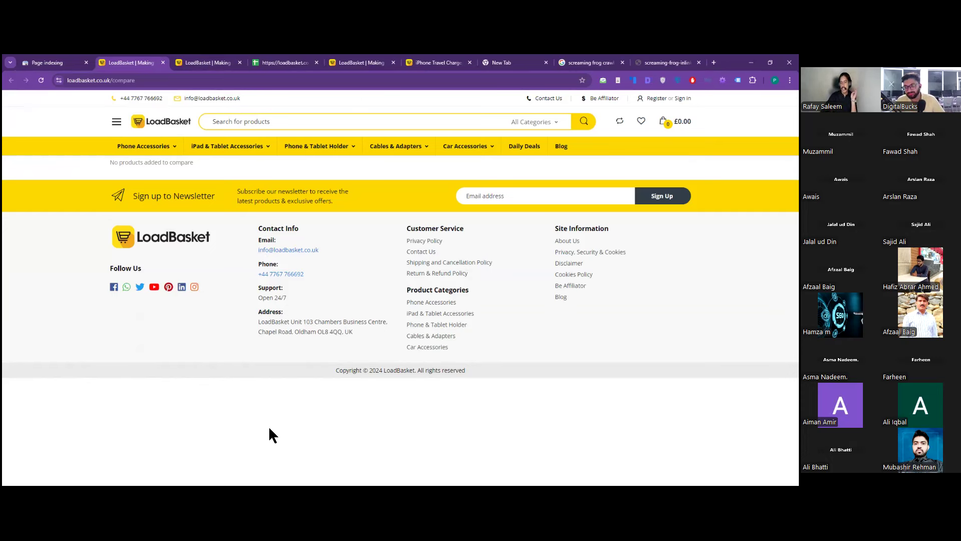
mouse_move(266, 148)
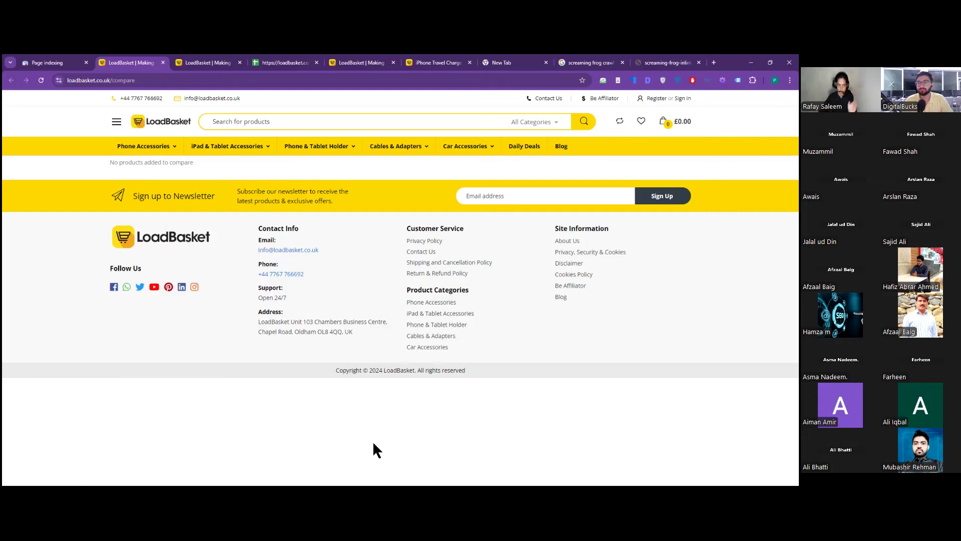
- Switch to the iPhone travel charger product page, append a stray character to its address and highlight "iPhone Travel Charger" in the title
click(206, 63)
click(423, 61)
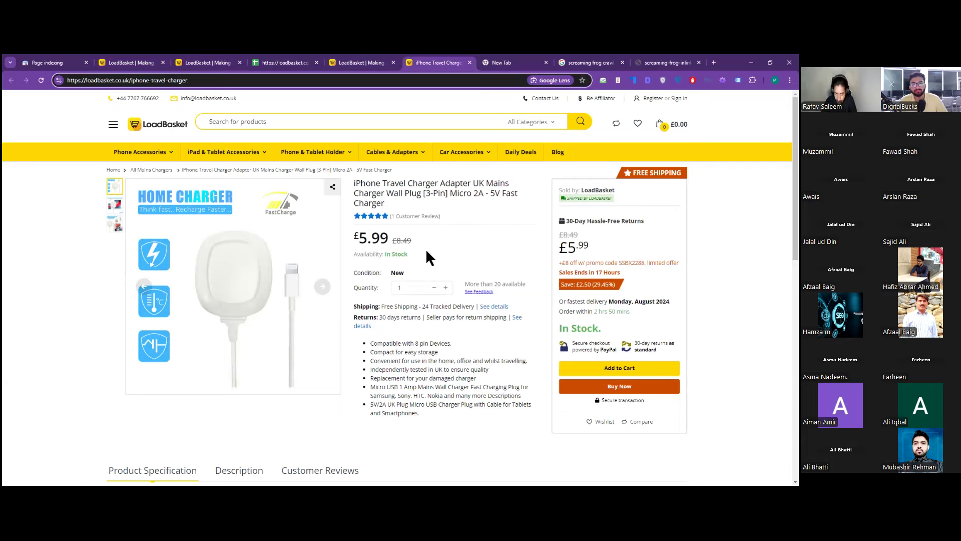
text(l)
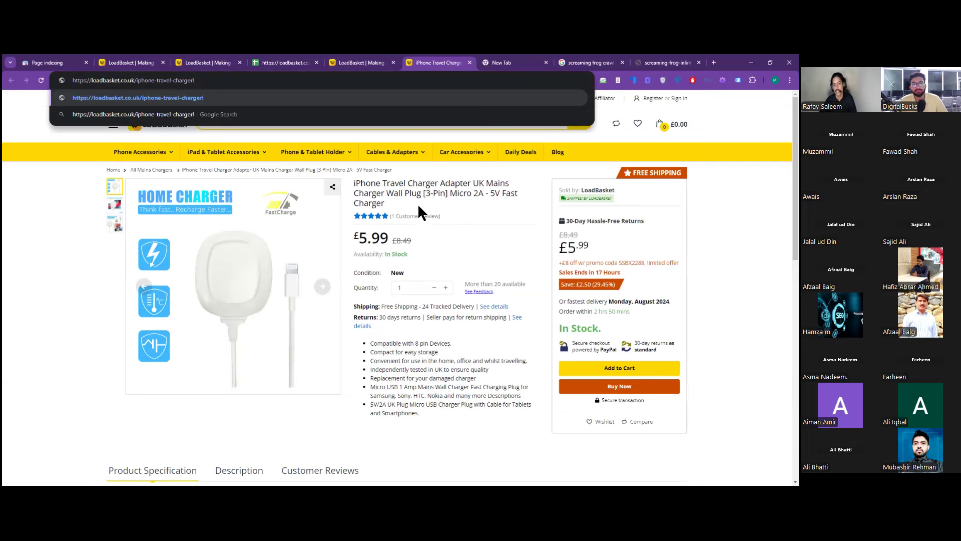
drag(439, 187, 354, 186)
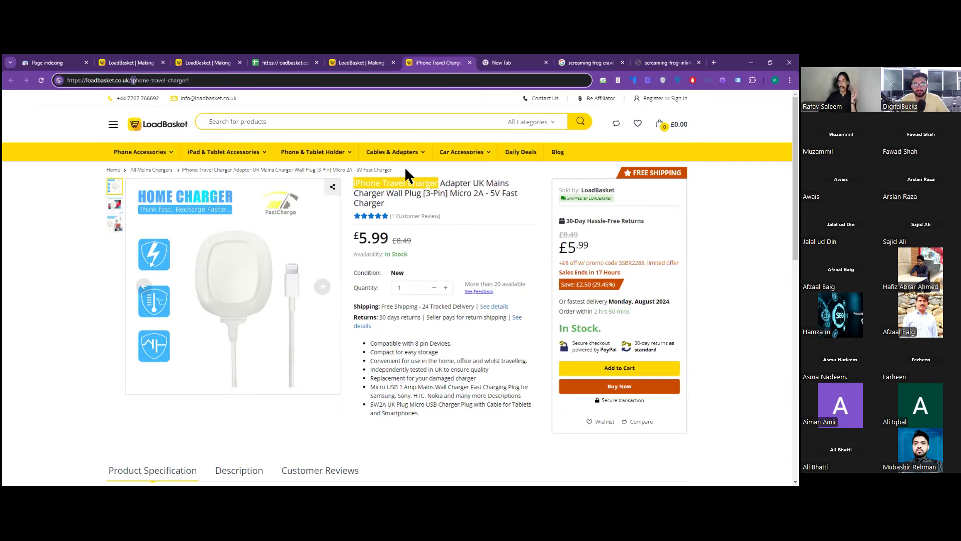
click(419, 315)
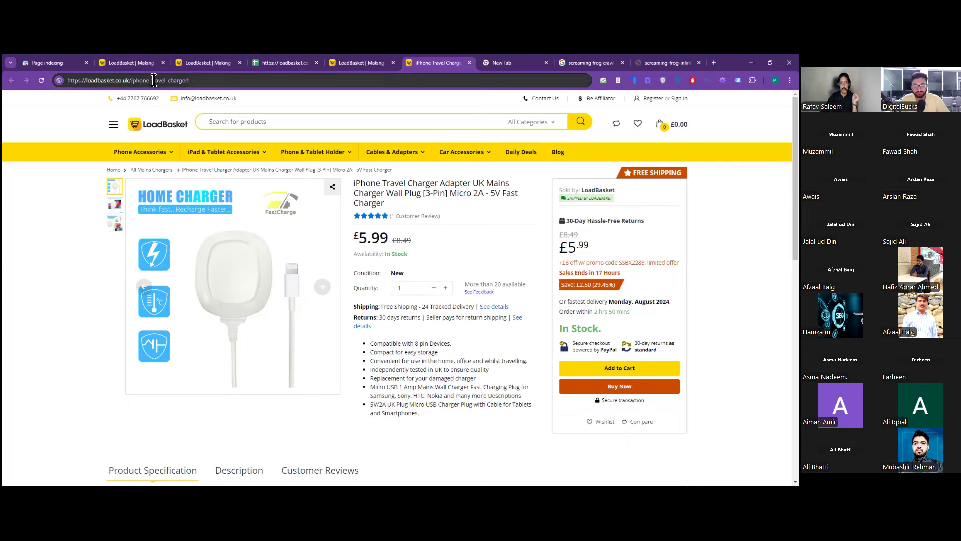
mouse_move(214, 201)
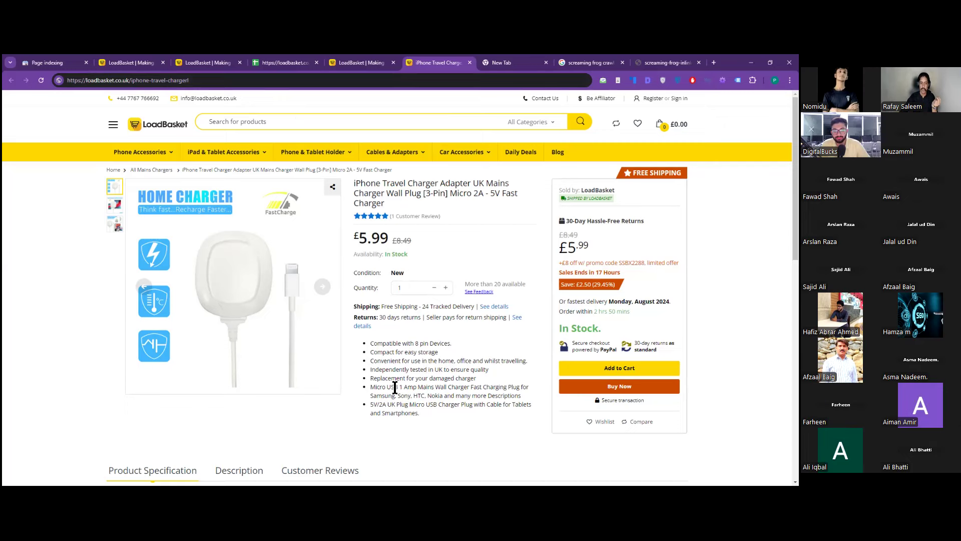
- Review the Soft 404 report's example and highlight the "No products added to compare" text on the LoadBasket compare page
click(46, 62)
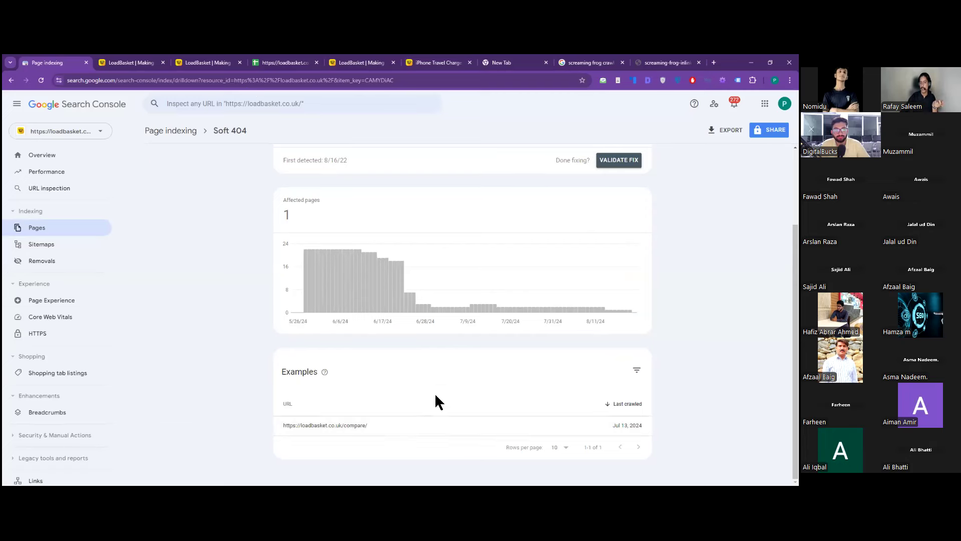
scroll(435, 401, up, 2)
scroll(450, 387, down, 2)
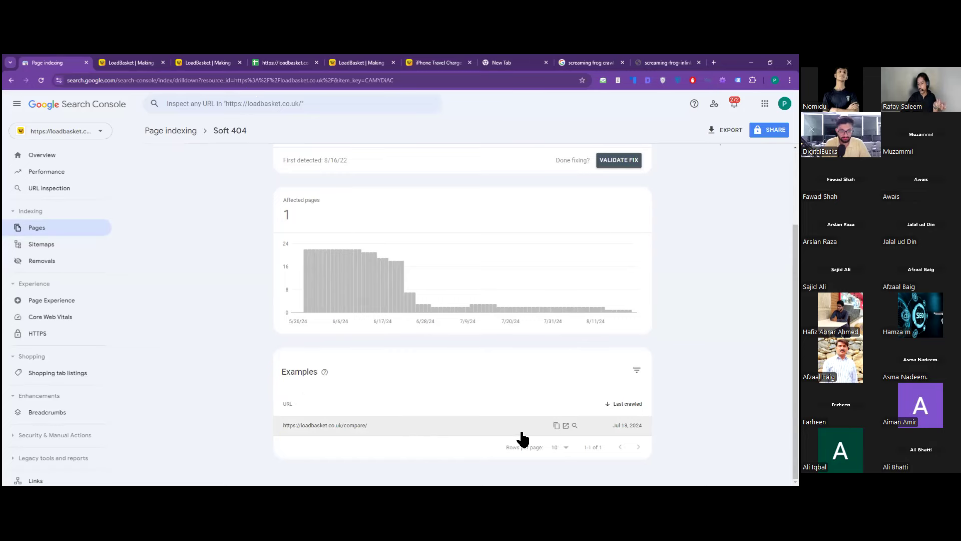
scroll(425, 425, up, 1)
click(148, 60)
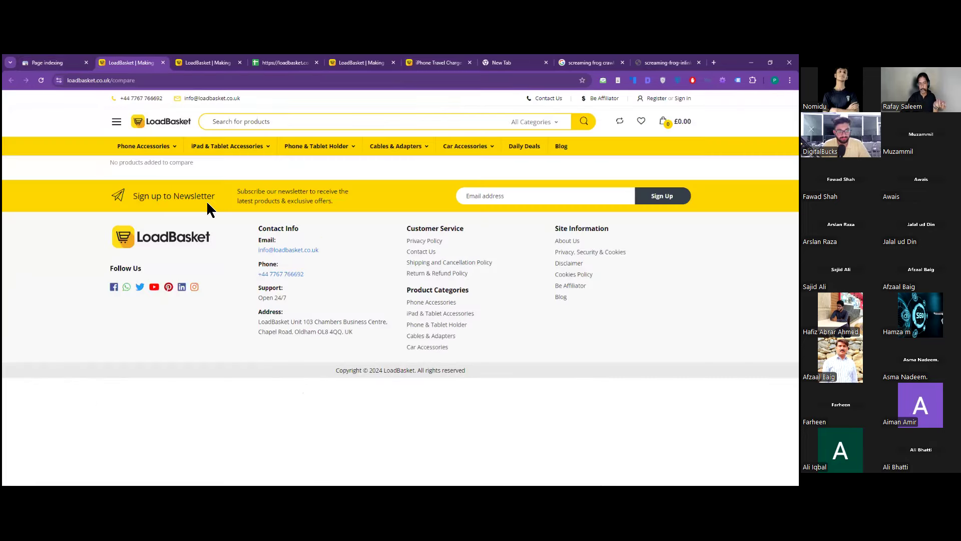
drag(103, 166, 207, 163)
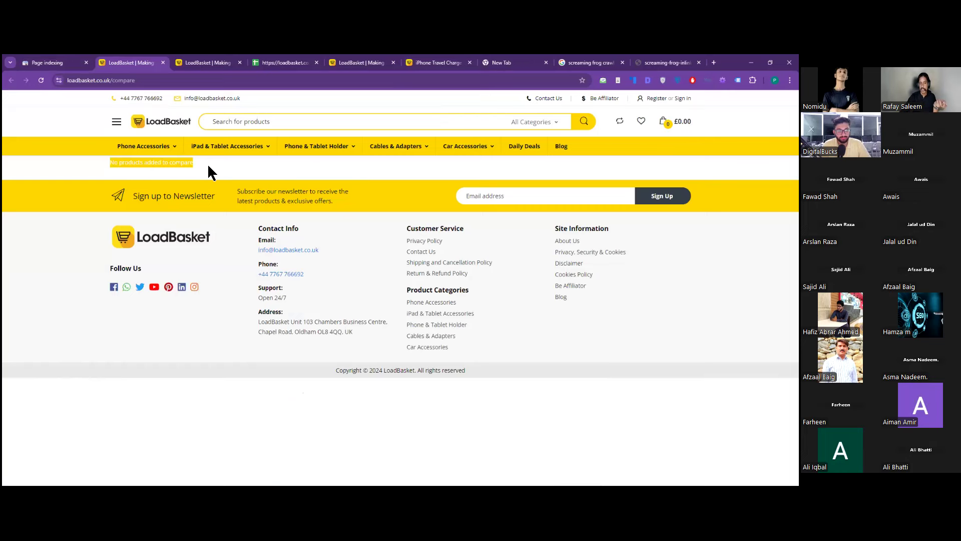
click(207, 163)
- Return from the Soft 404 report to the Page indexing overview and open the "Duplicate without user-selected canonical" report
click(60, 62)
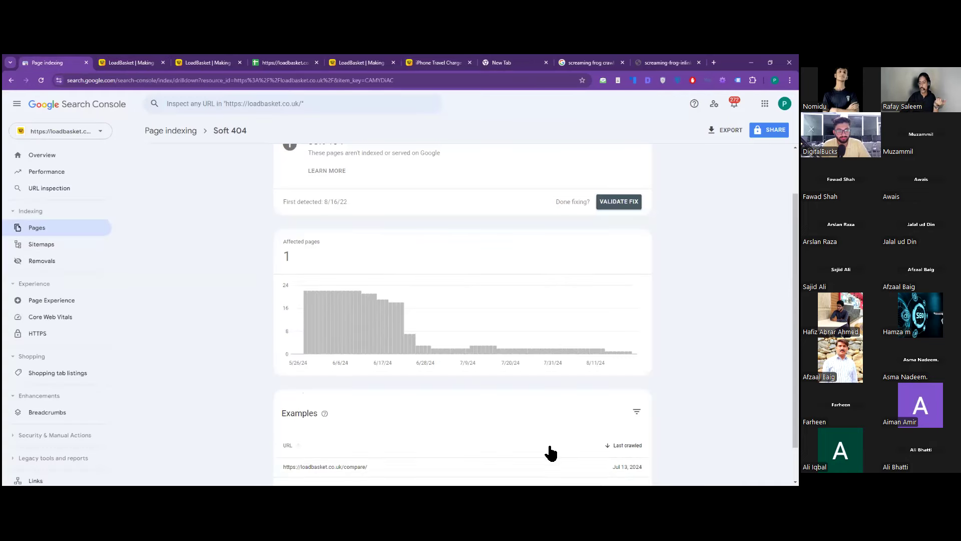
scroll(548, 452, down, 1)
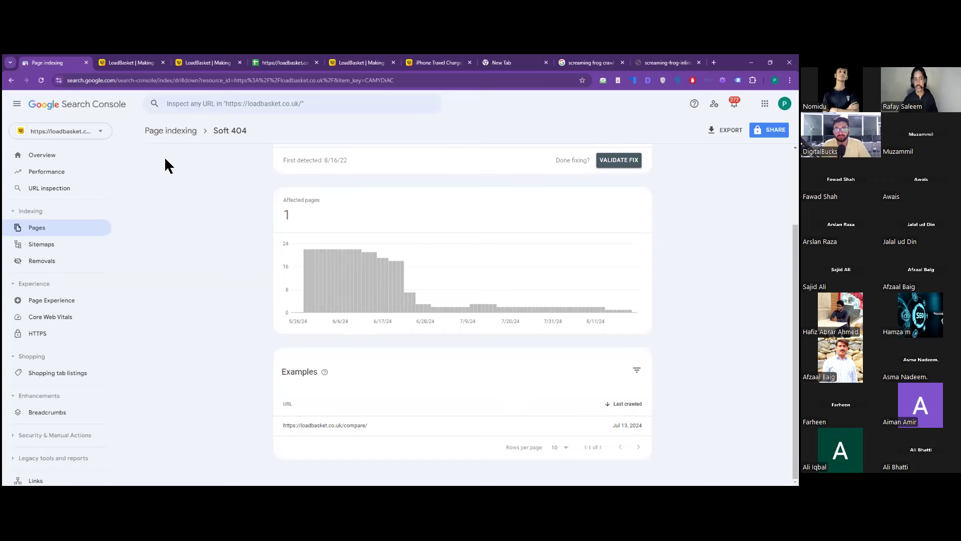
click(161, 130)
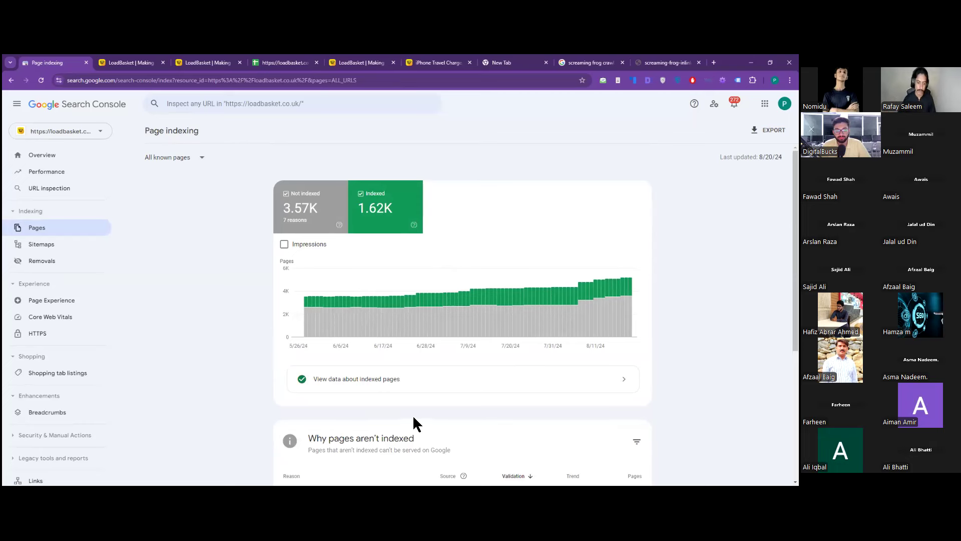
scroll(413, 422, down, 4)
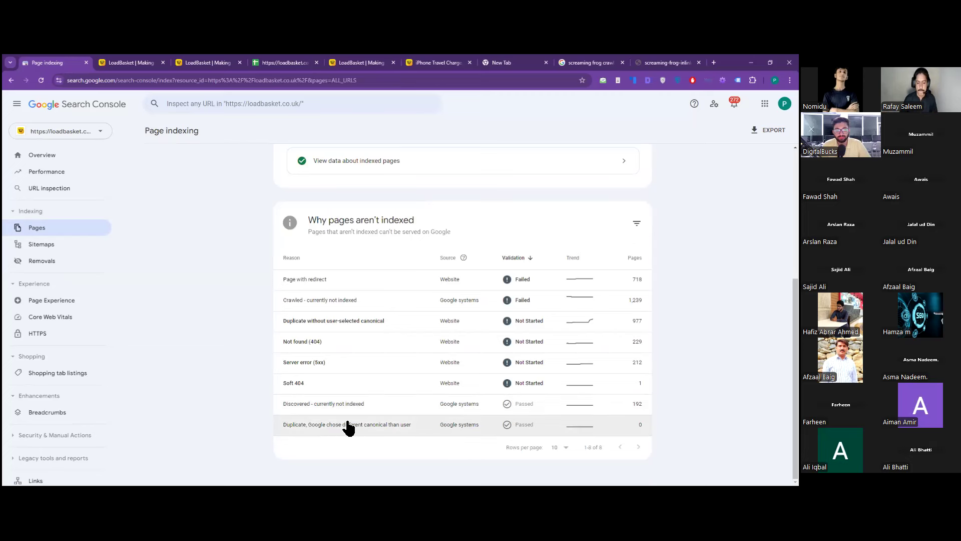
click(331, 324)
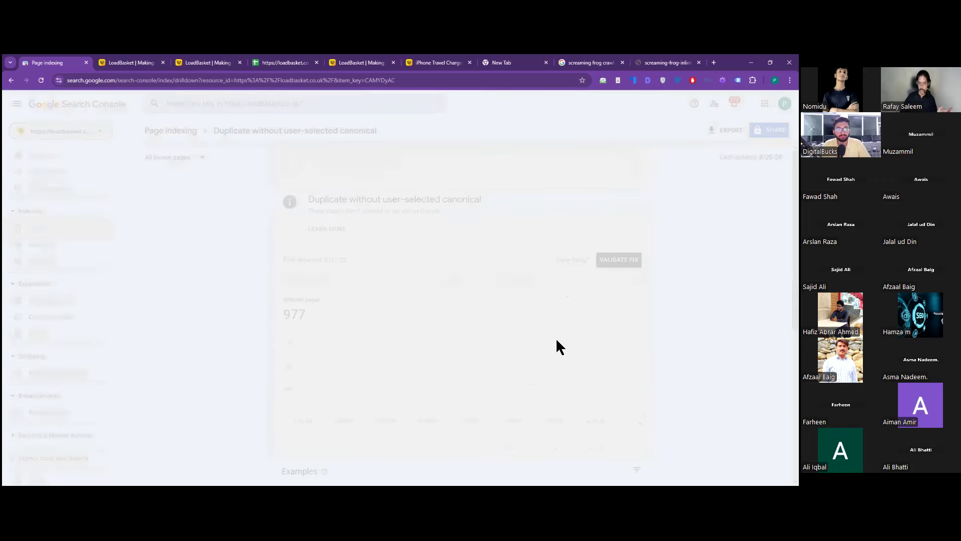
- Visit the report's login redirect example URLs for the iPhone 15 Pro Max tempered glass, iPhone aux cable and Samsung A41 screen protector
scroll(451, 367, down, 5)
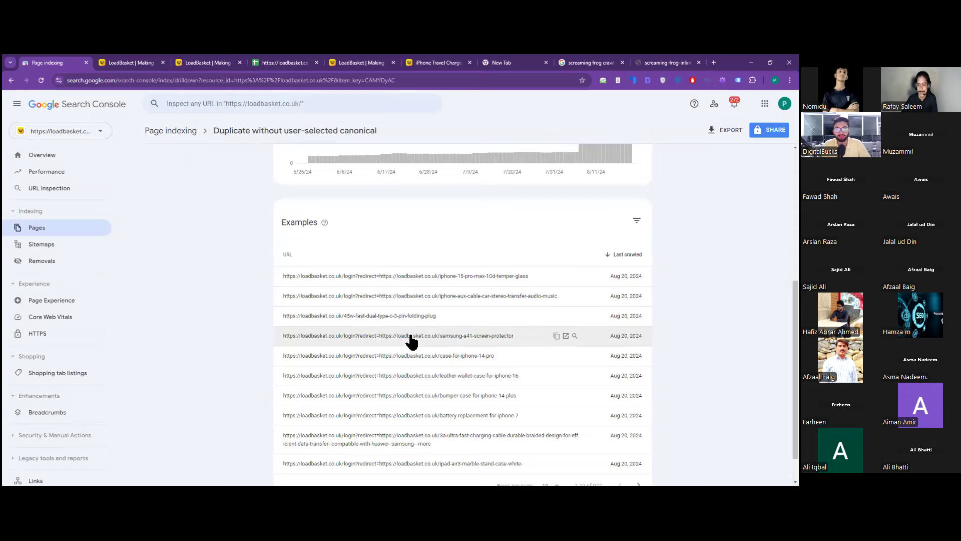
click(388, 283)
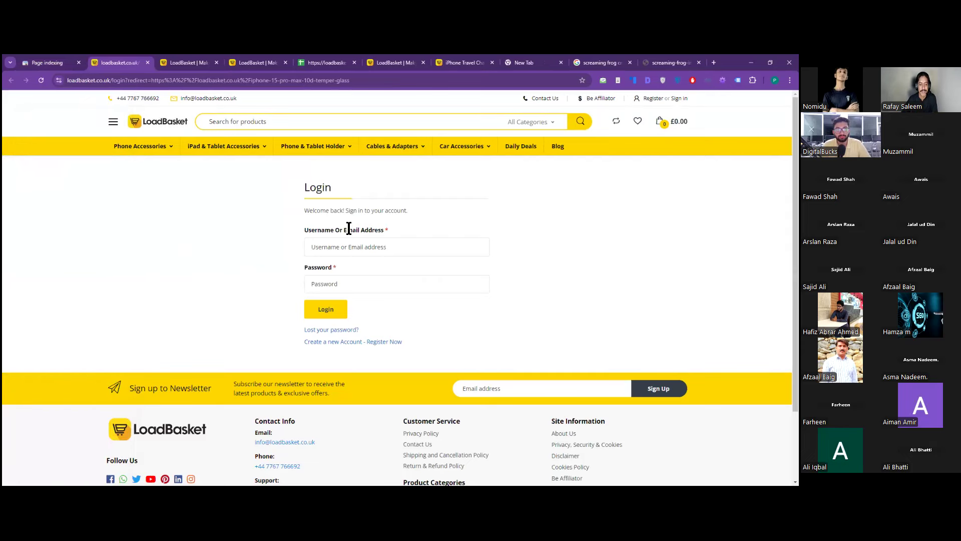
key(ctrl+shift+Tab)
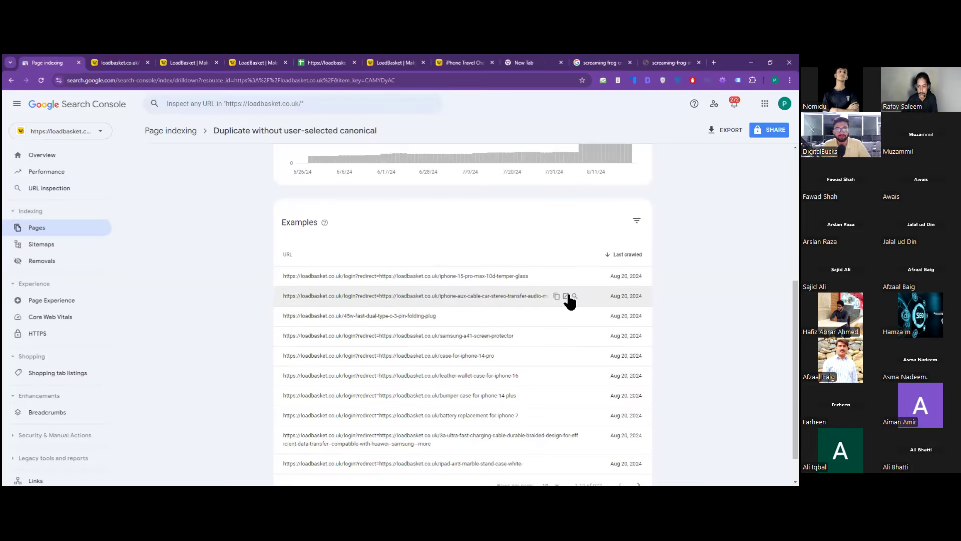
click(566, 296)
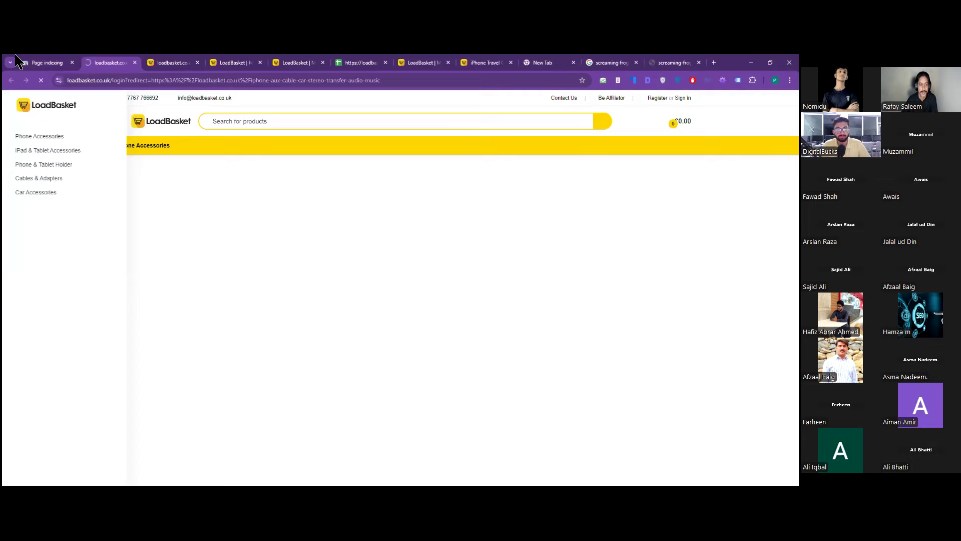
click(45, 61)
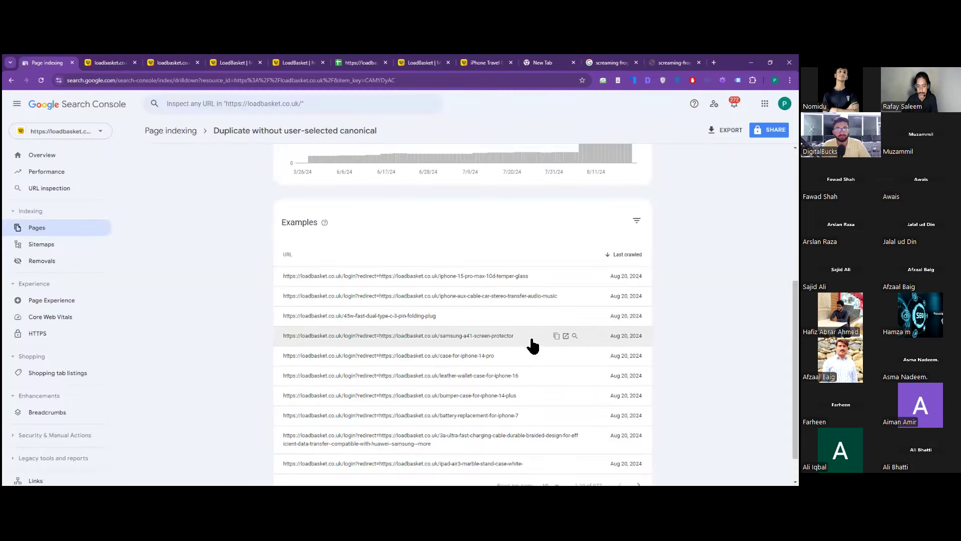
click(566, 337)
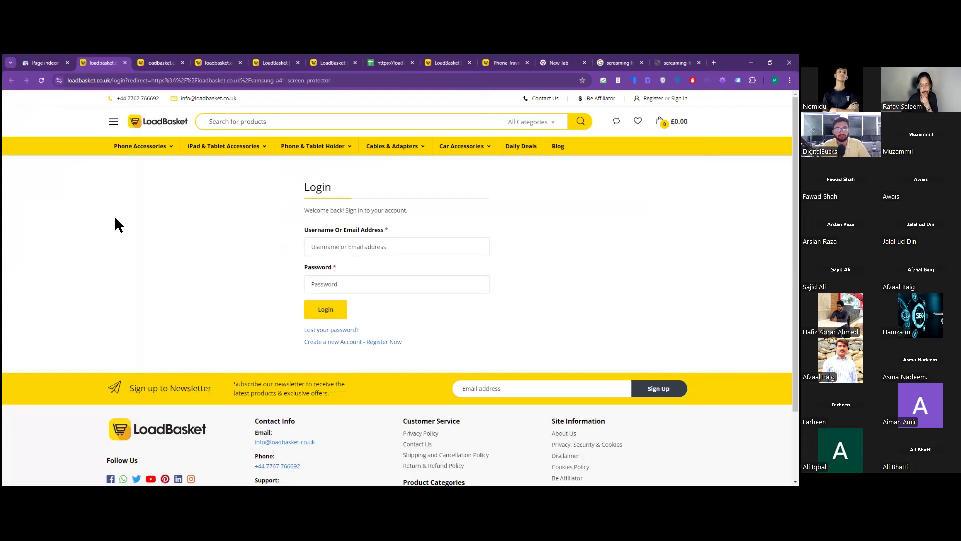
- Compare the aux cable and iPhone 15 Pro Max redirect pages and highlight "login" in the latter's address
click(173, 63)
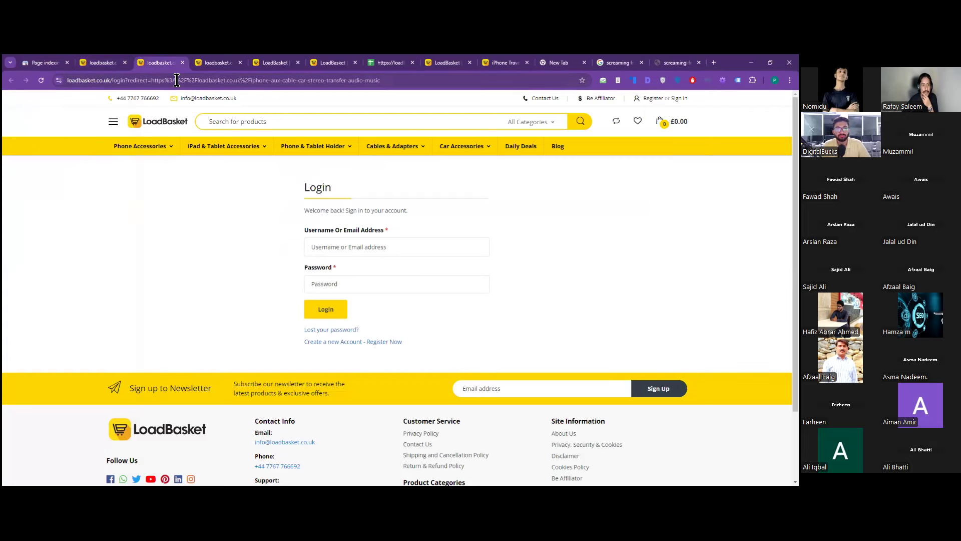
click(231, 64)
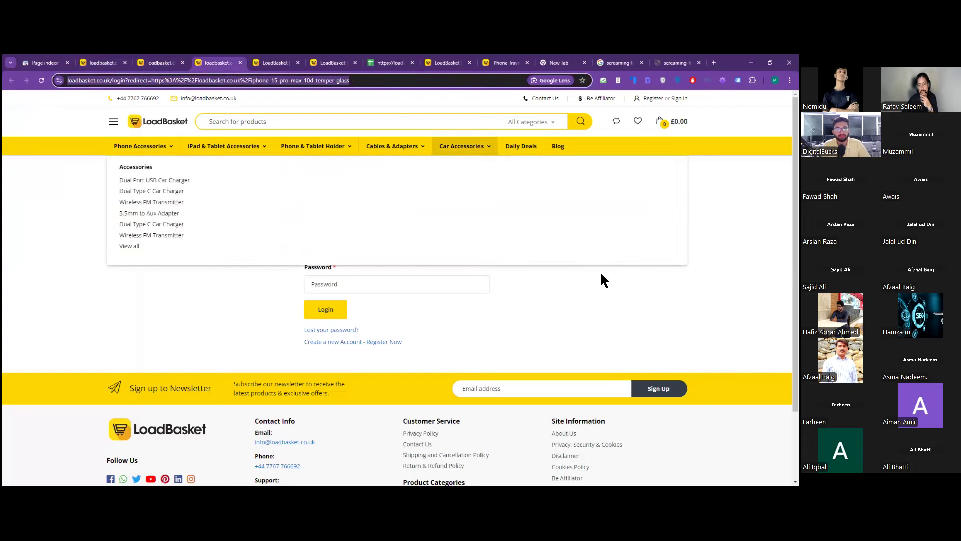
double_click(115, 81)
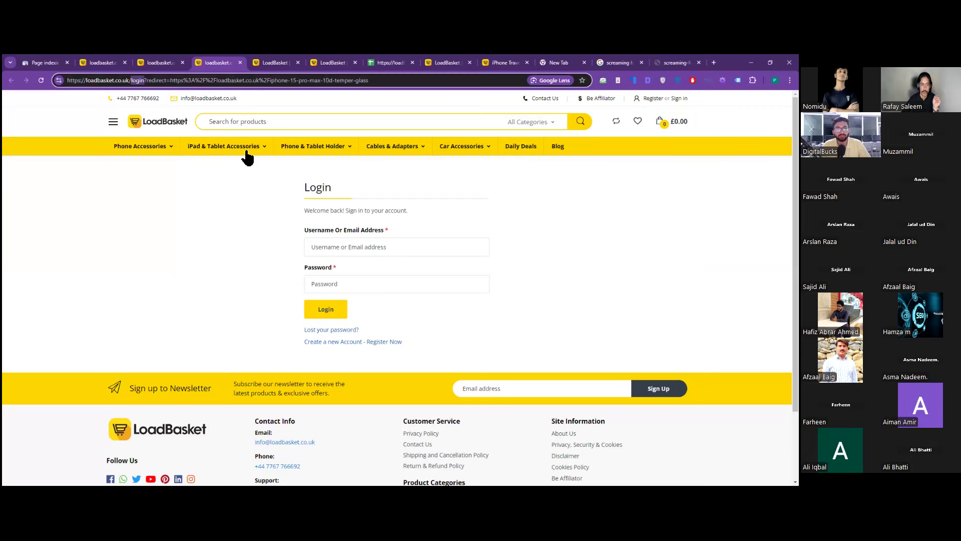
- Review the duplicate report's example URLs and check the address of the Samsung A41 screen protector login page
click(43, 63)
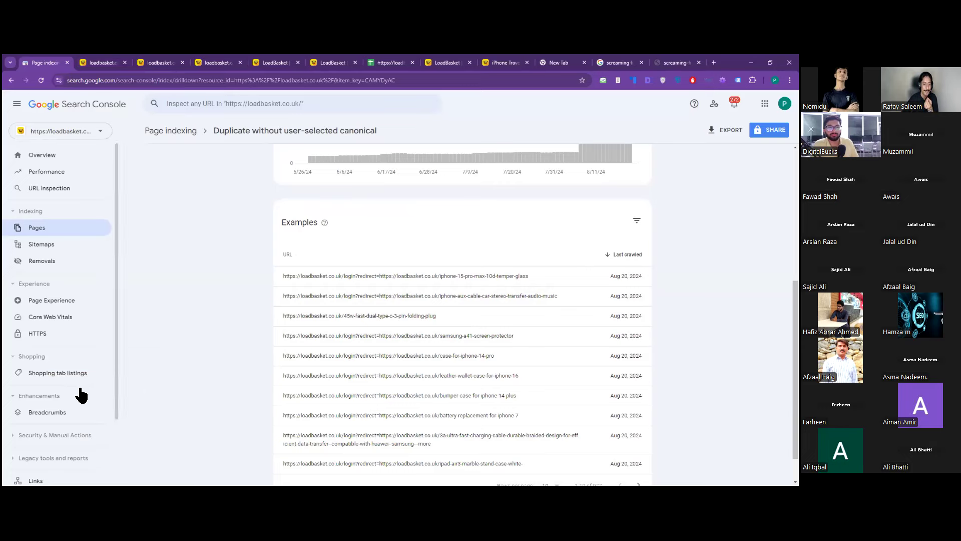
scroll(77, 393, down, 2)
scroll(34, 234, up, 1)
click(102, 61)
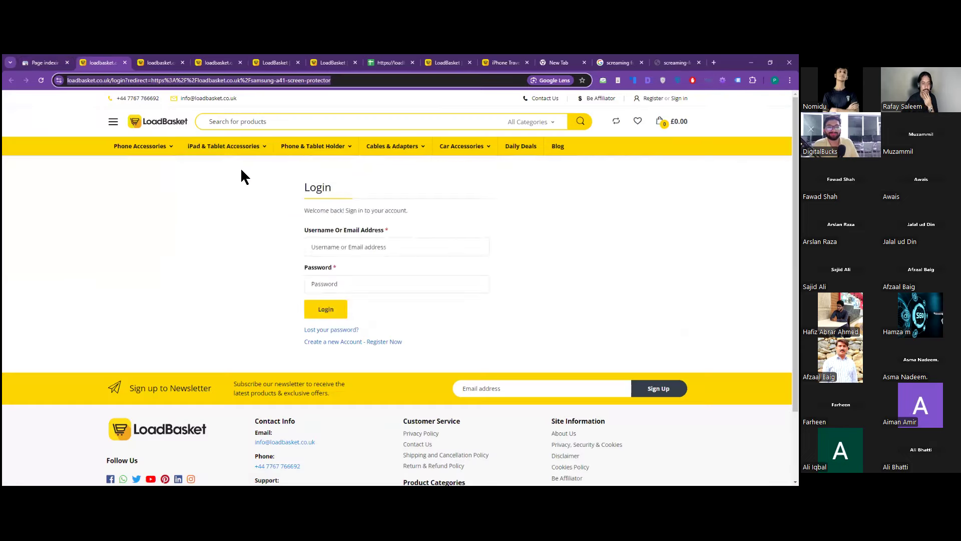
mouse_move(240, 178)
click(71, 308)
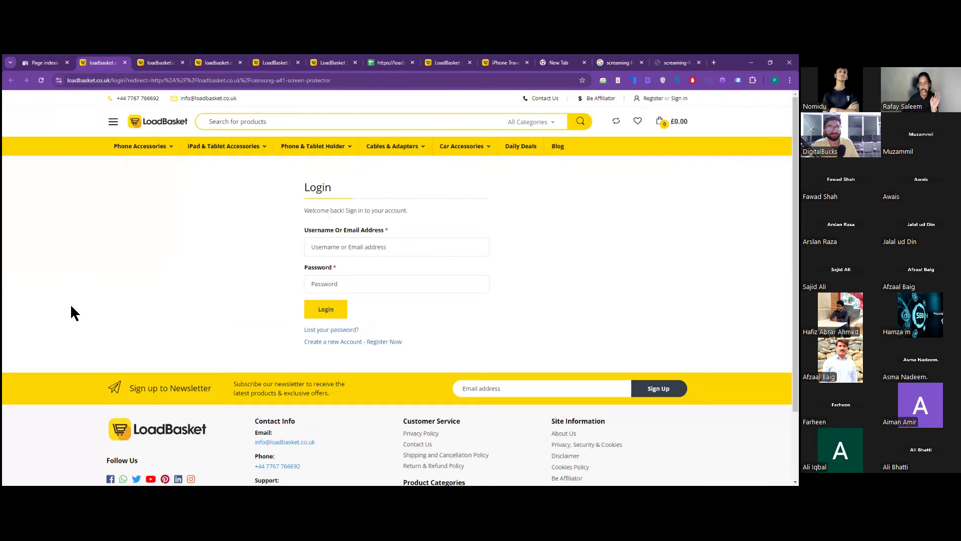
- Compare the content of the three login redirect pages and highlight the login form on the Samsung A41 one
click(159, 62)
click(219, 62)
click(159, 62)
click(103, 62)
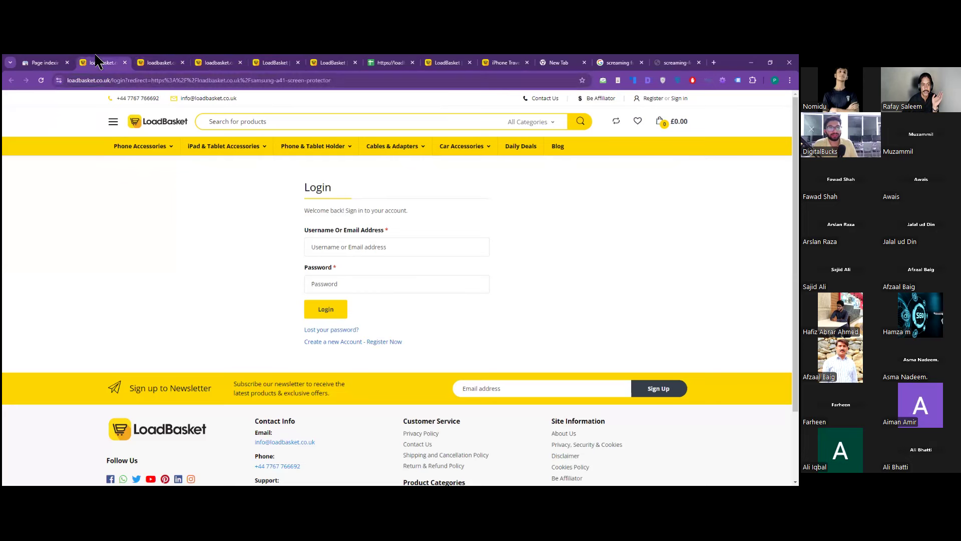
mouse_move(314, 146)
drag(301, 184, 552, 335)
click(551, 333)
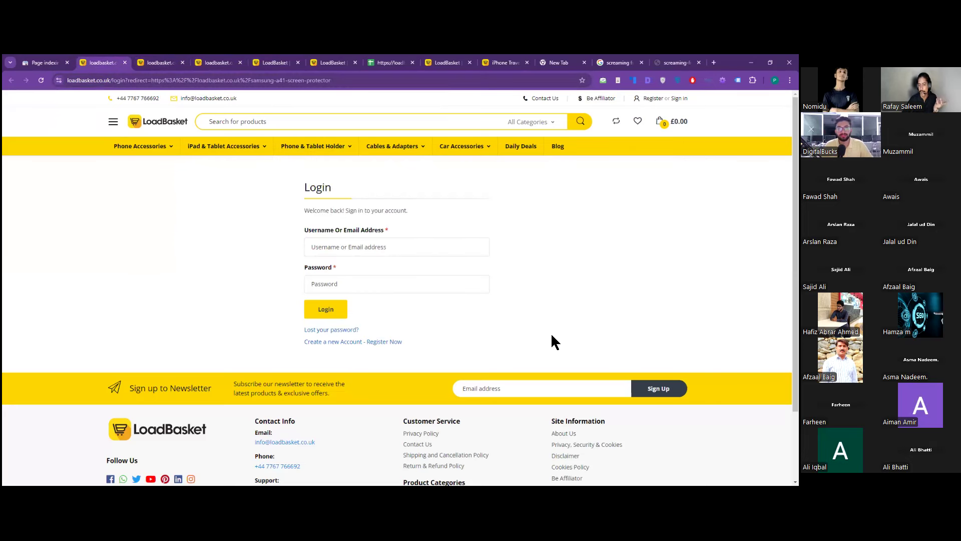
- Revisit the aux cable and iPhone 15 Pro Max login pages and try a browser extension on the latter
click(159, 62)
click(219, 62)
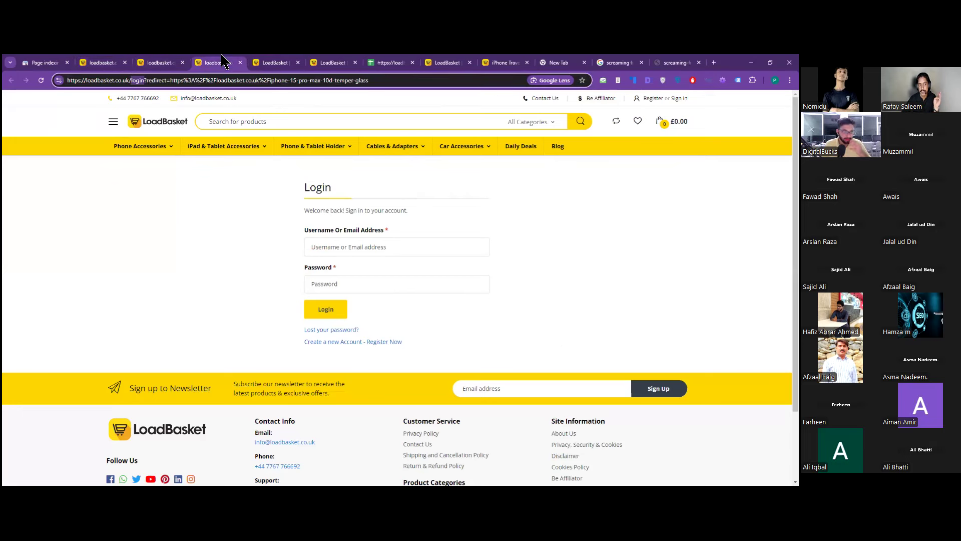
click(648, 80)
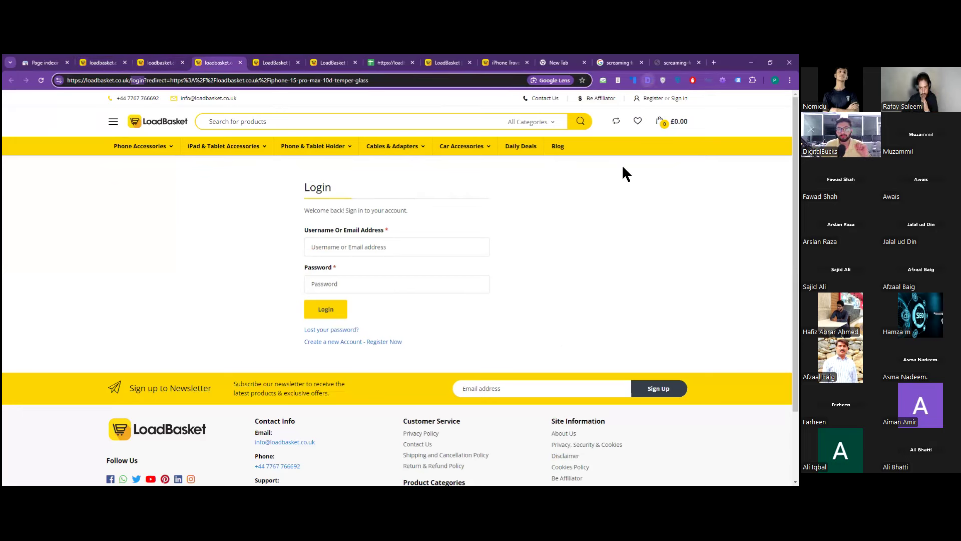
click(181, 268)
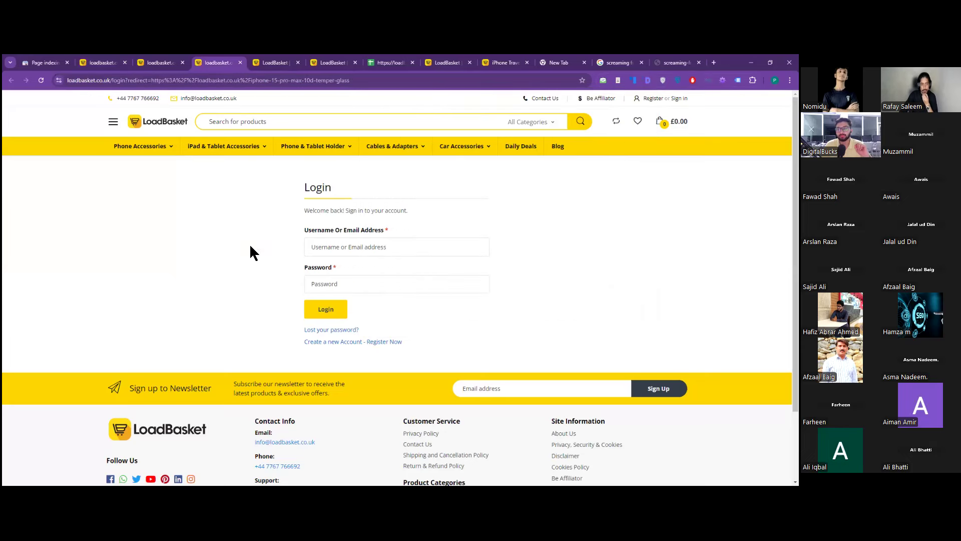
- Cross-check the duplicate report's examples against the three identical login pages and return to the report
click(45, 62)
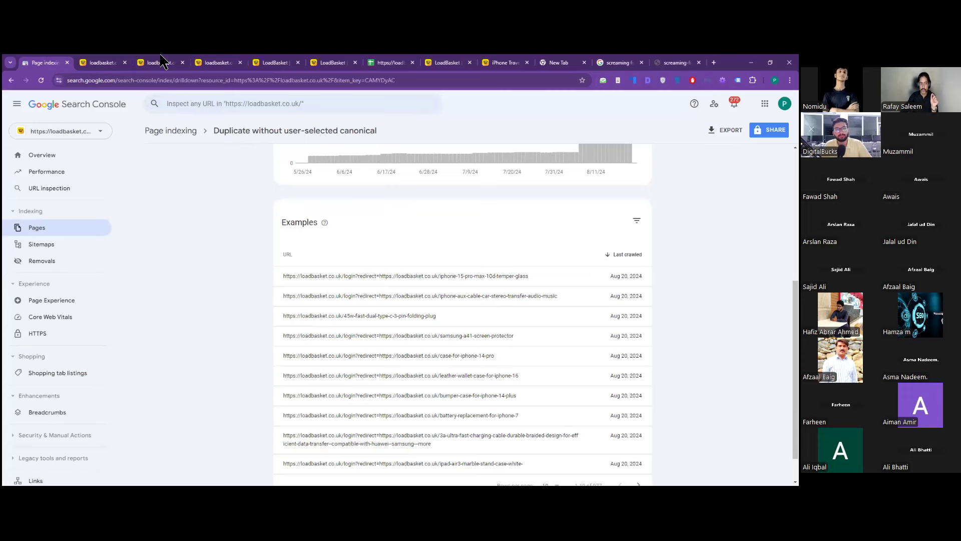
click(102, 63)
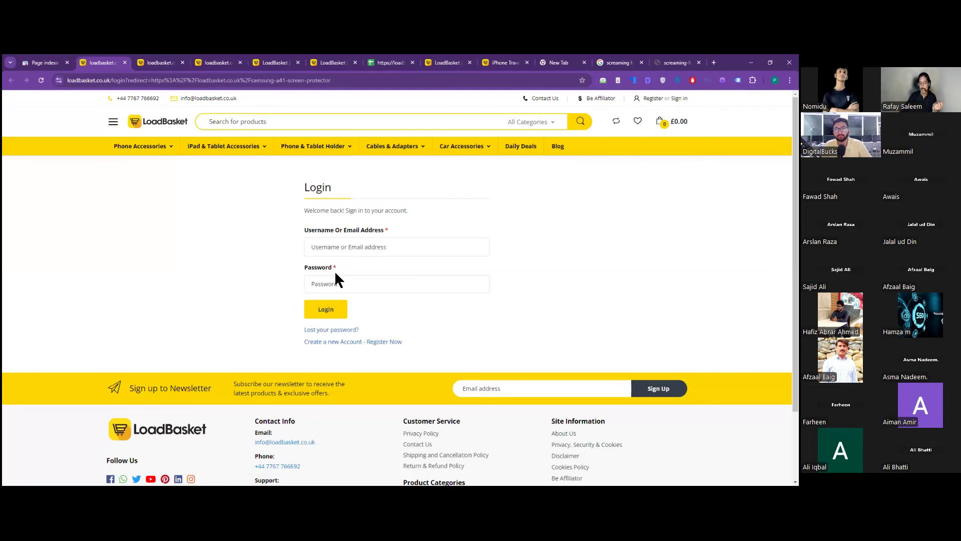
key(ctrl+Tab)
key(ctrl+Tab)
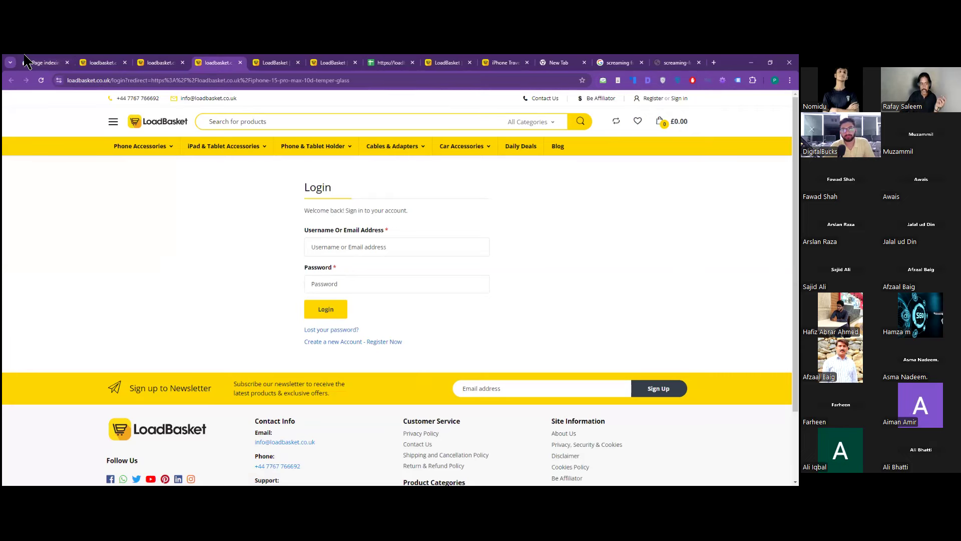
key(ctrl+1)
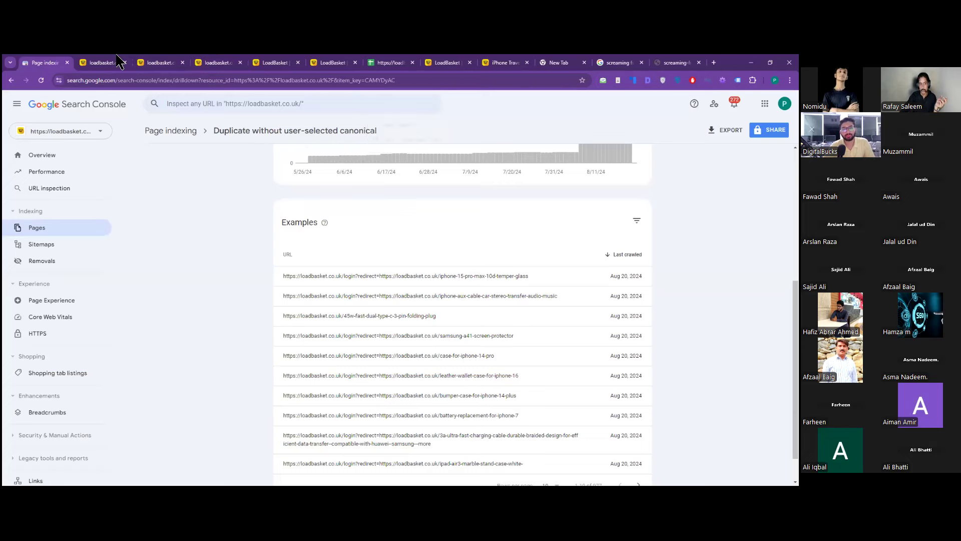
- Open the site's plain sign-in page in a separate tab from the Samsung A41 screen protector login page
click(113, 63)
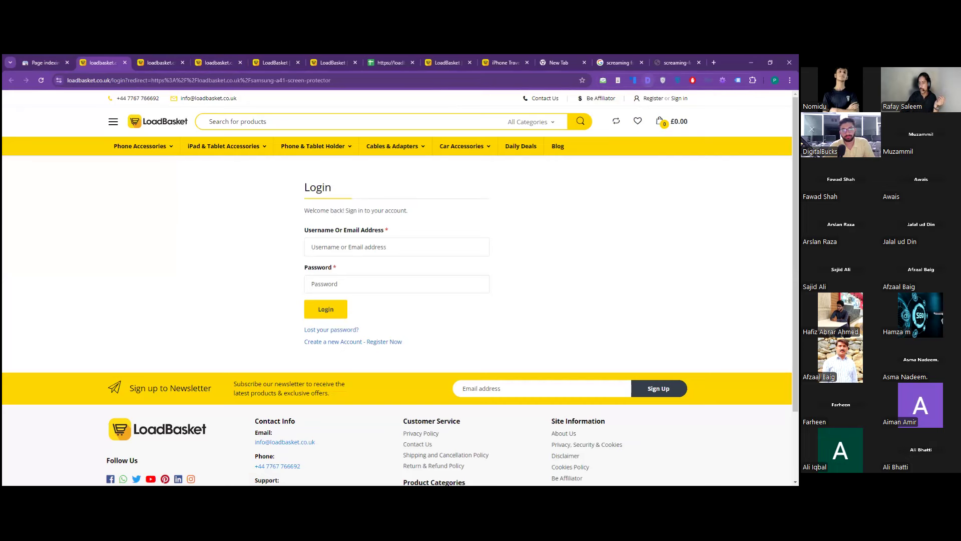
right_click(651, 98)
click(648, 106)
click(148, 63)
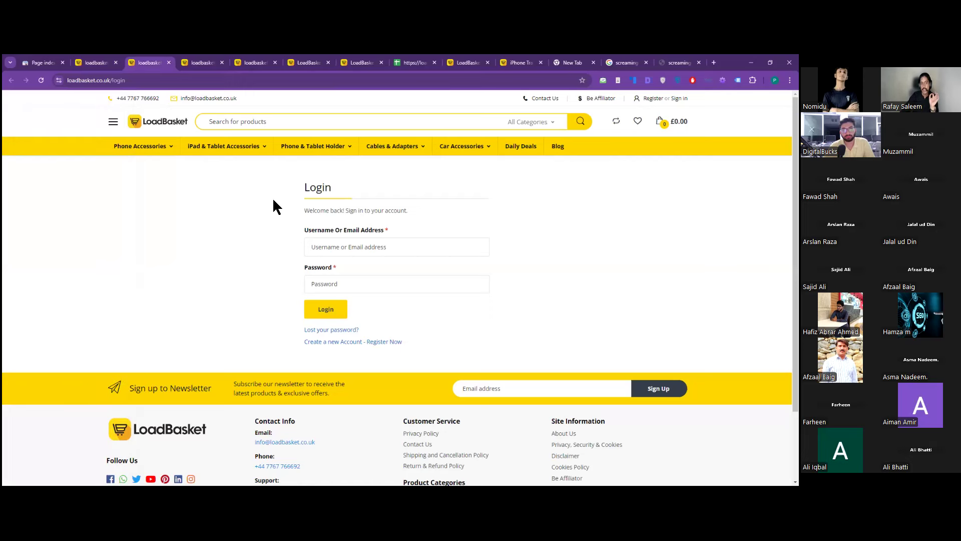
- Compare the plain login page with the product-redirect login pages and return to the reasons why pages aren't indexed
key(ctrl+Tab)
key(ctrl+Tab)
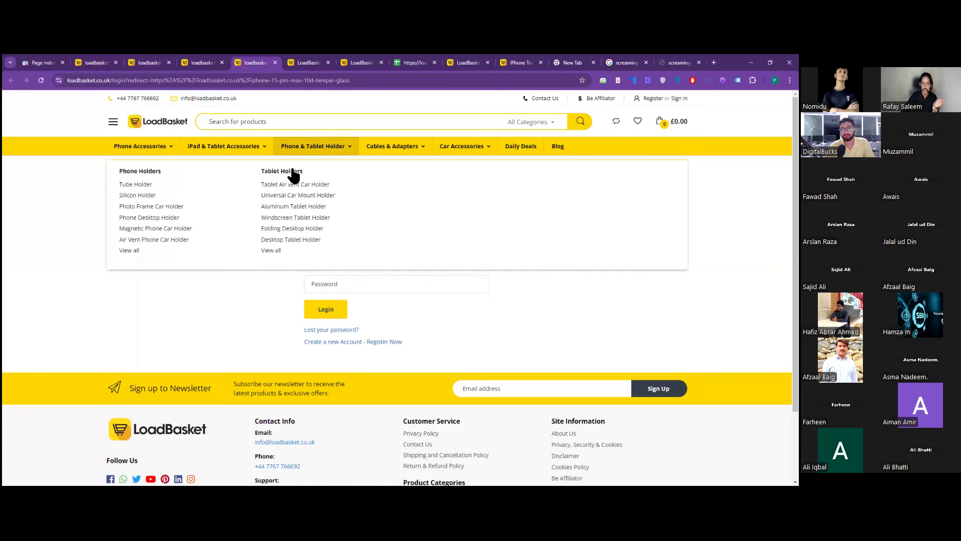
click(98, 62)
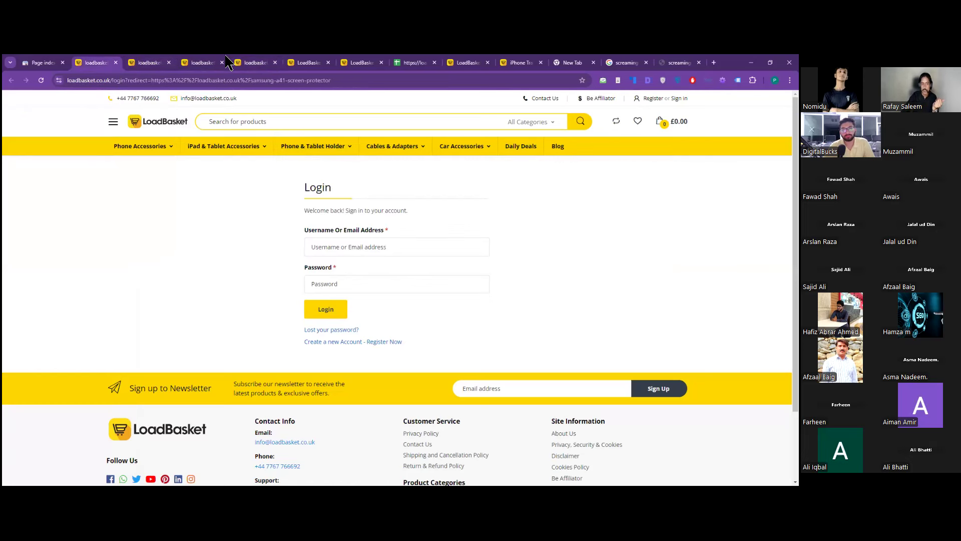
click(149, 62)
right_click(157, 83)
click(110, 216)
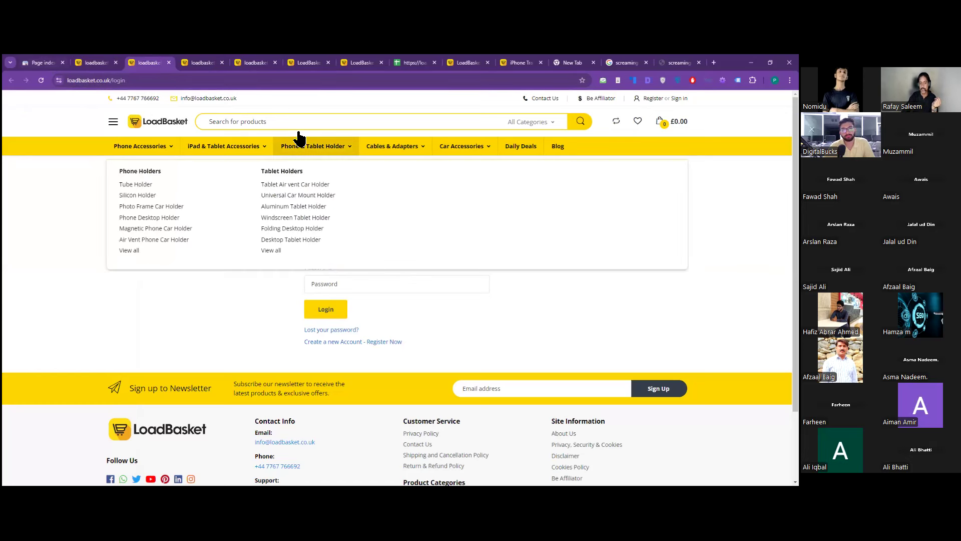
key(ctrl+1)
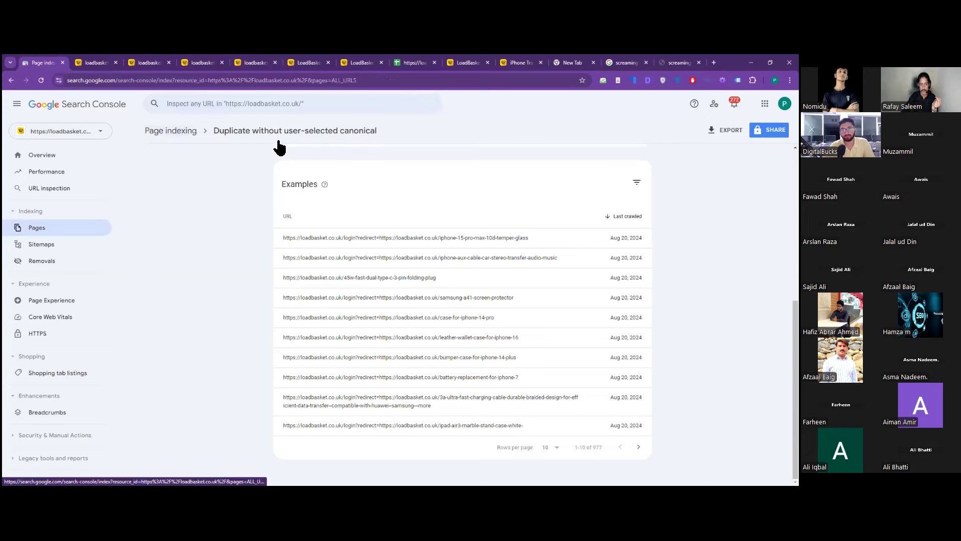
scroll(382, 389, down, 4)
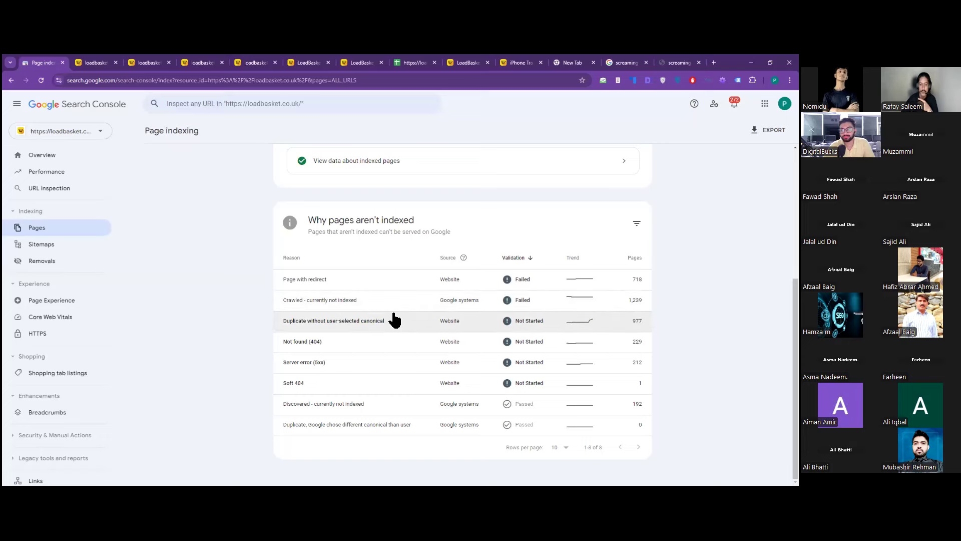
- Compare the addresses of the Samsung A41, plain and aux cable login pages, highlighting the /login part of the Samsung A41 one
click(95, 63)
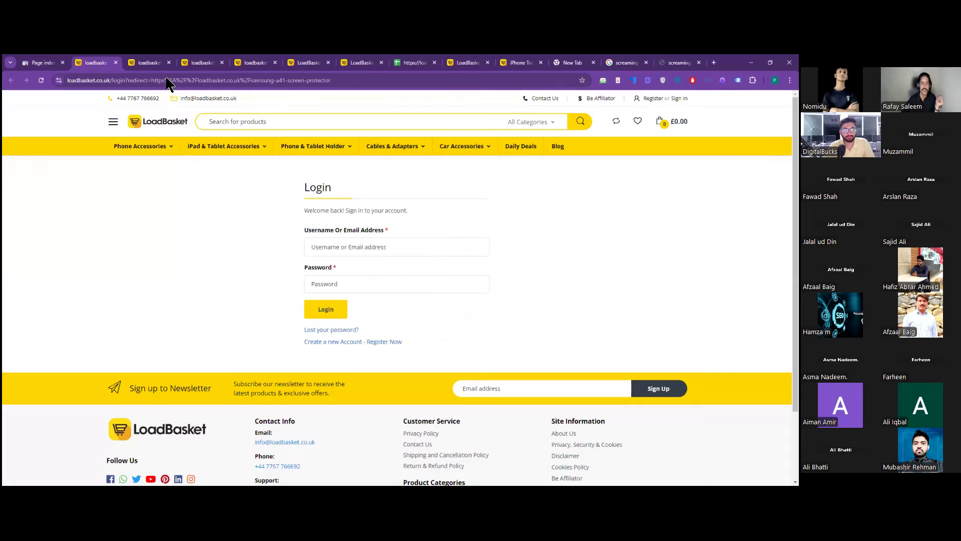
click(113, 81)
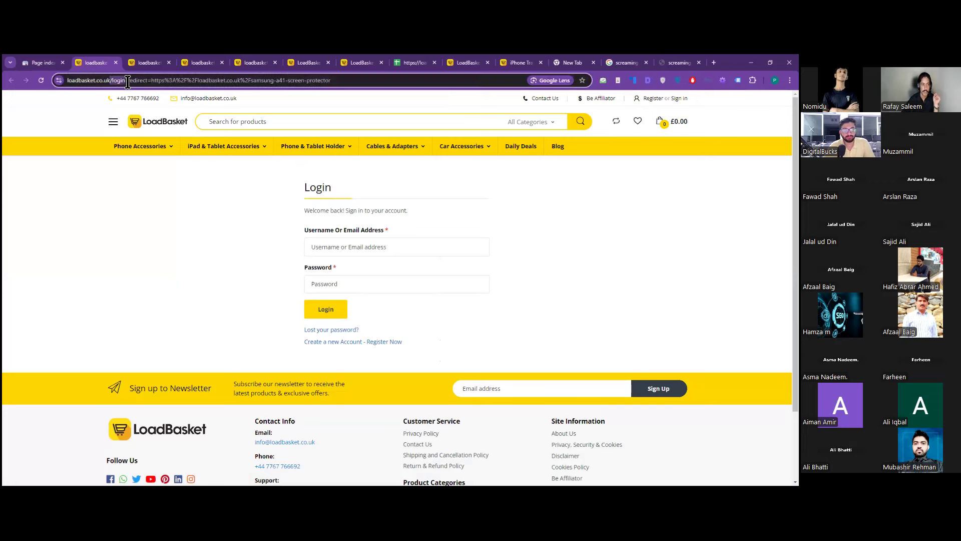
click(178, 80)
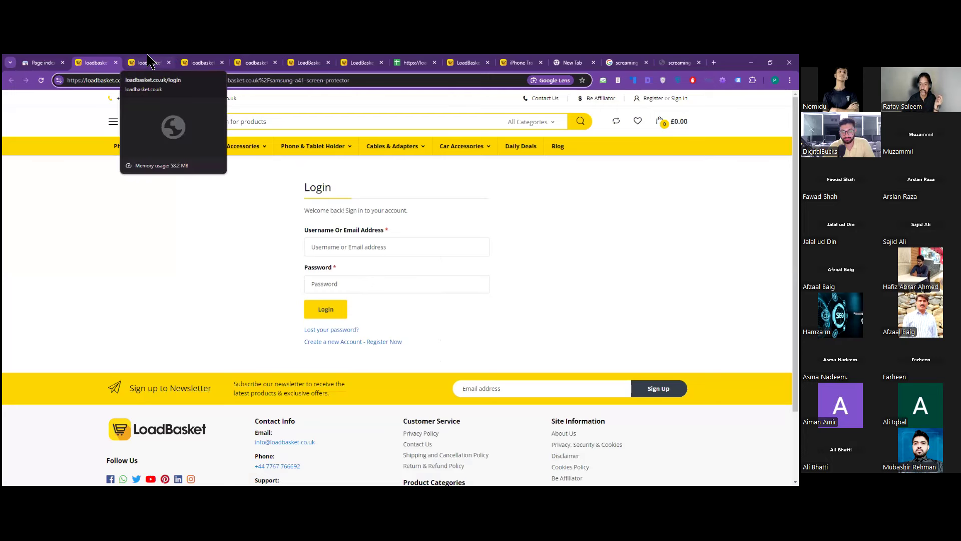
click(148, 62)
click(101, 62)
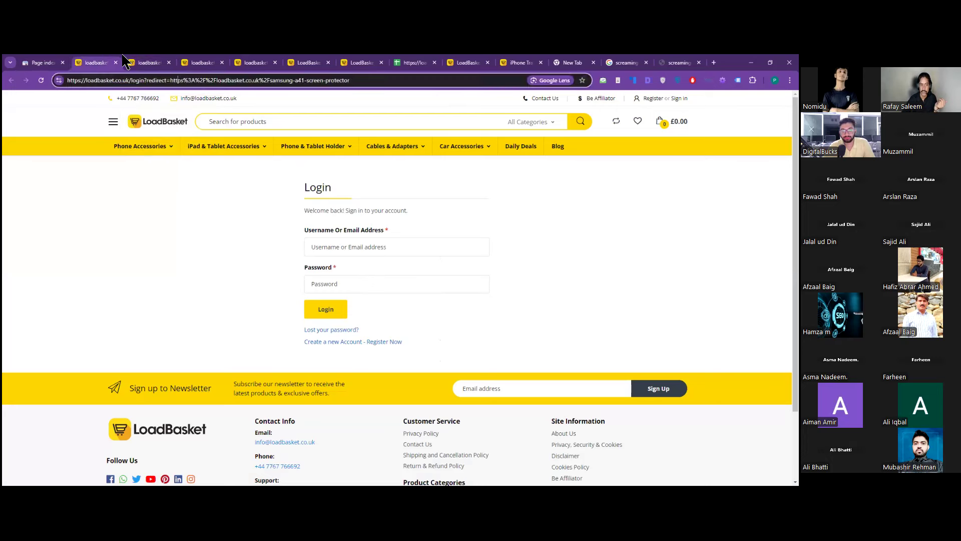
click(158, 62)
mouse_move(208, 61)
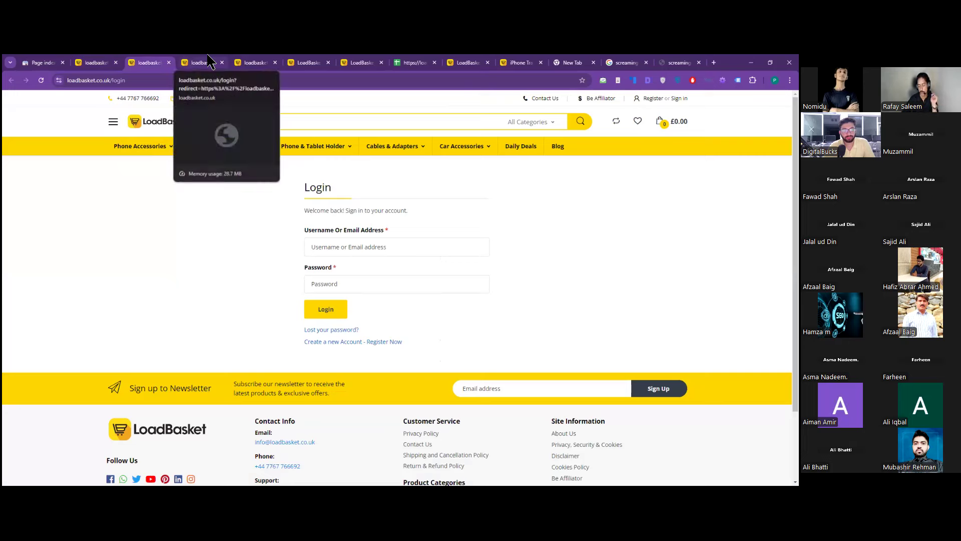
click(208, 61)
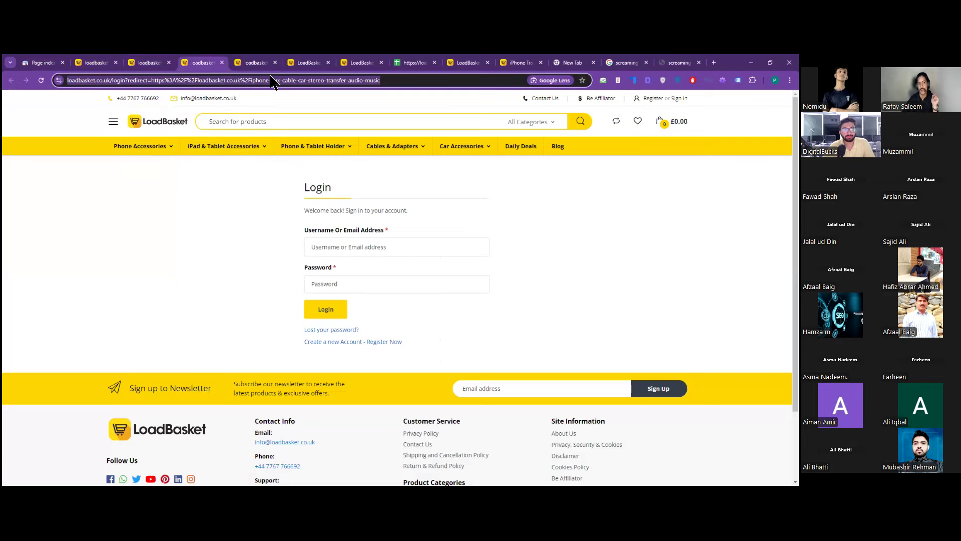
- Open the Duplicate without user-selected canonical report in Search Console and show 500 example URLs per page
click(41, 62)
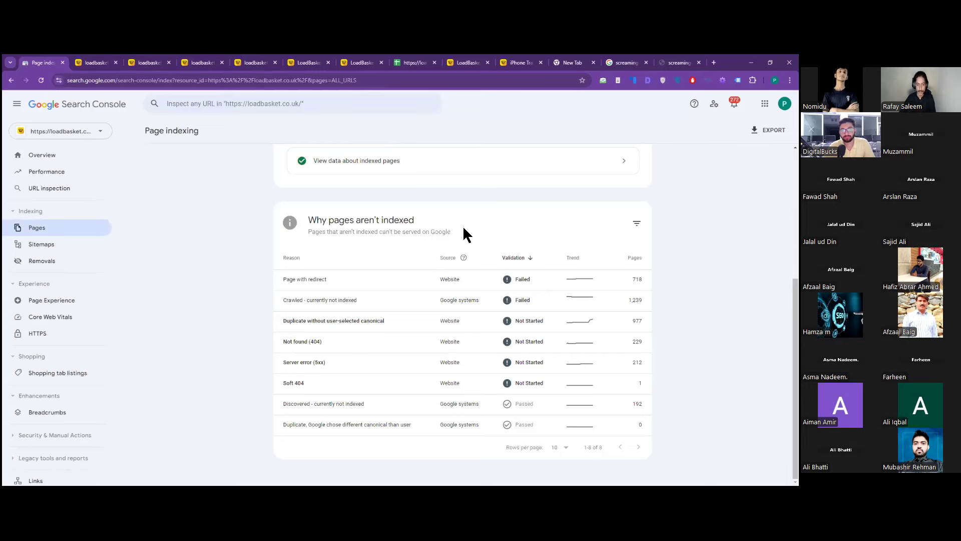
click(339, 324)
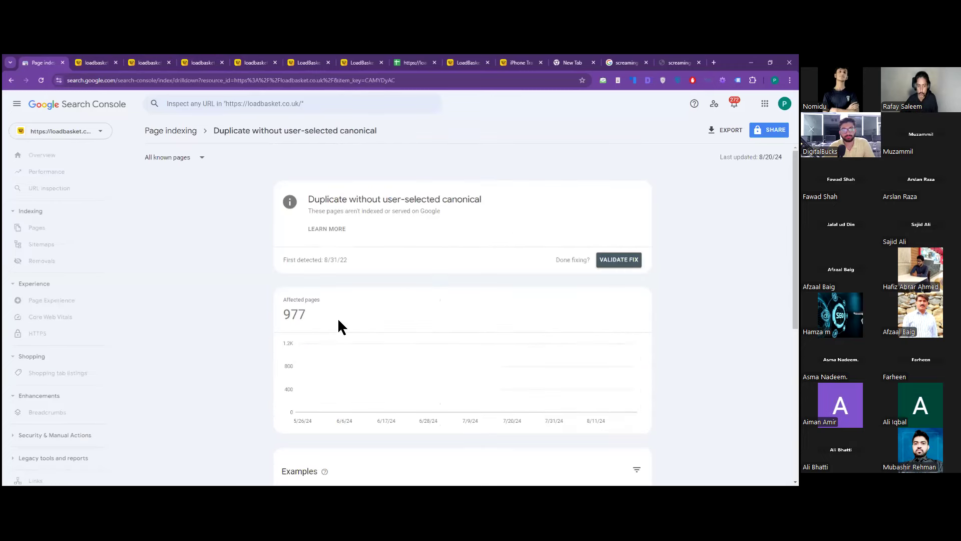
scroll(439, 403, down, 2)
scroll(413, 397, down, 3)
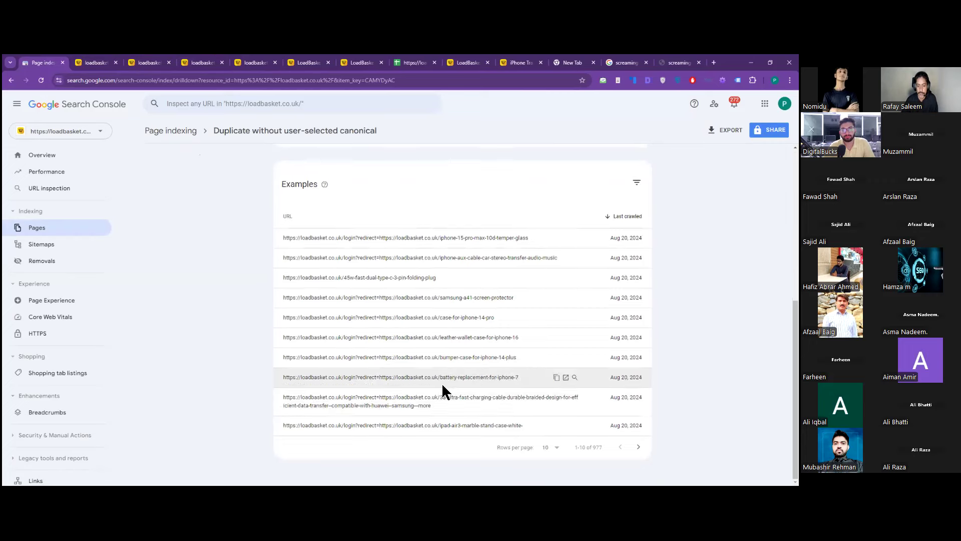
click(557, 449)
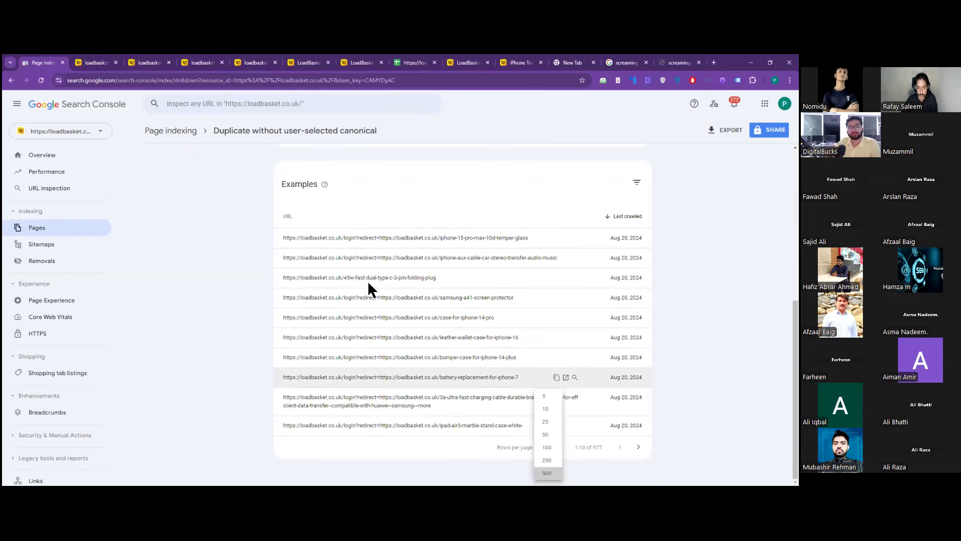
key(Return)
- Open the in-car-charging-adapter example page and inspect its canonical tag with the SEO extension, highlighting the canonical status
scroll(369, 279, down, 10)
scroll(408, 333, up, 3)
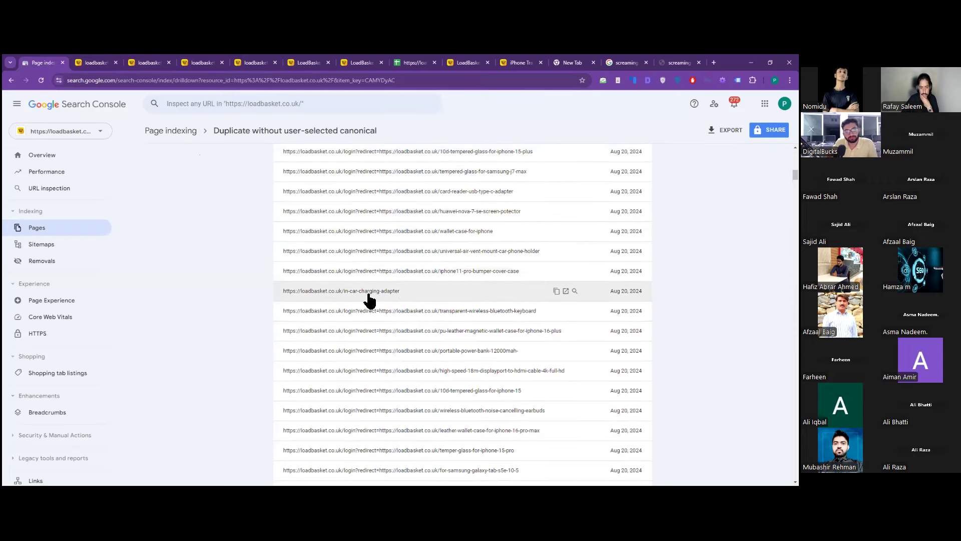
click(567, 291)
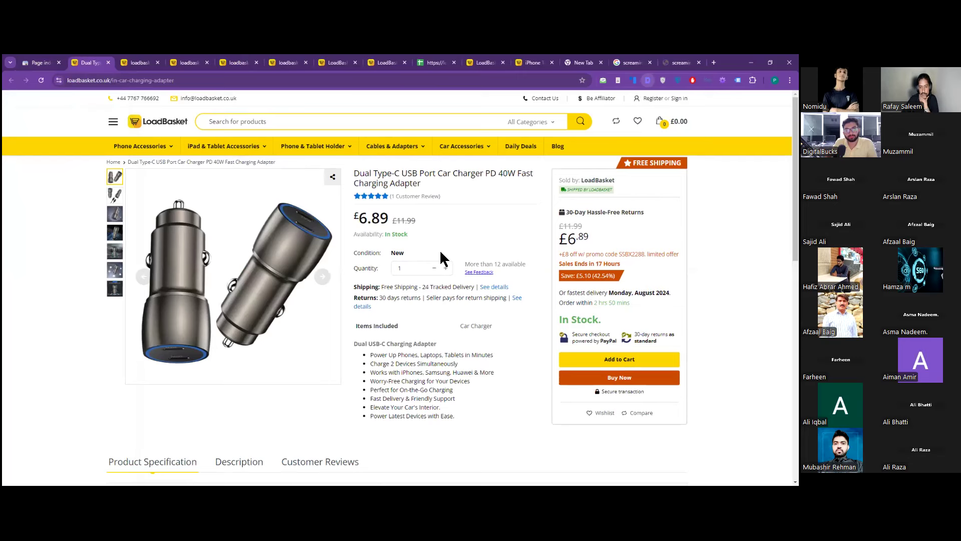
key(alt+shift+d)
drag(382, 256, 427, 255)
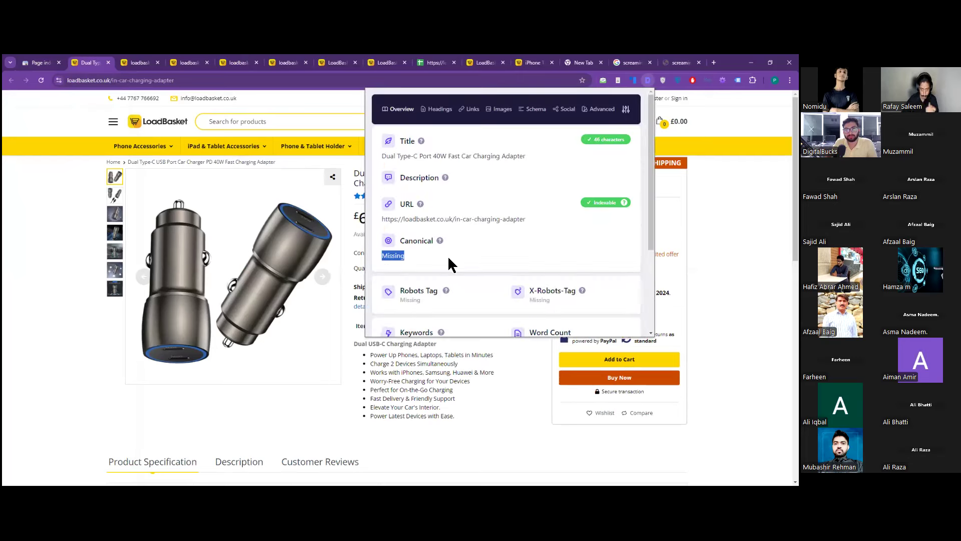
click(452, 265)
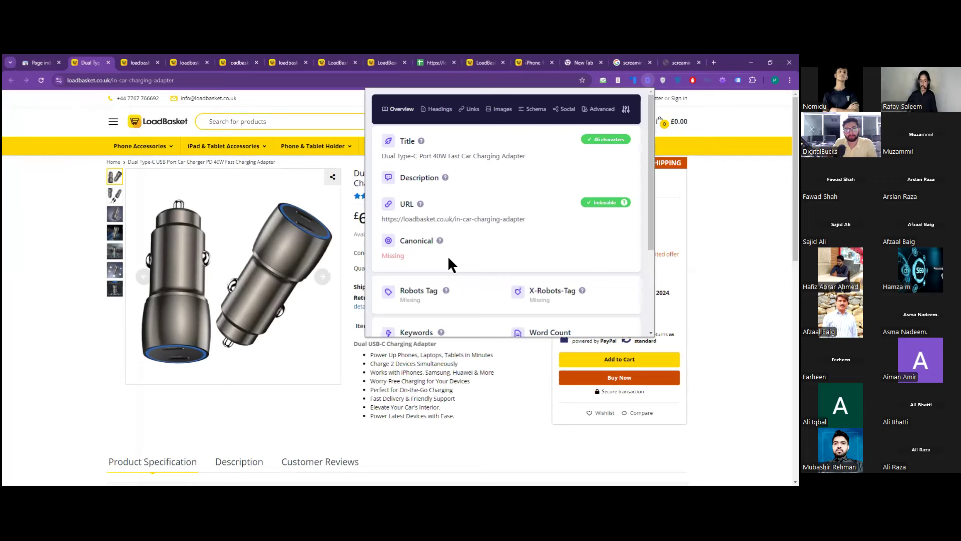
drag(380, 256, 416, 254)
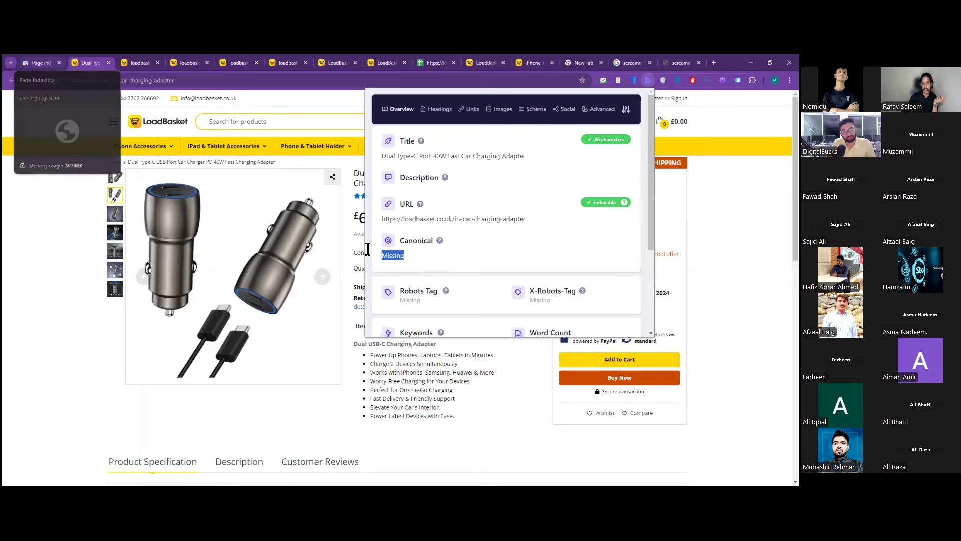
- Return to the duplicate report and scan its 500 example URLs for login-redirect and ordinary product or blog addresses
click(48, 62)
click(40, 63)
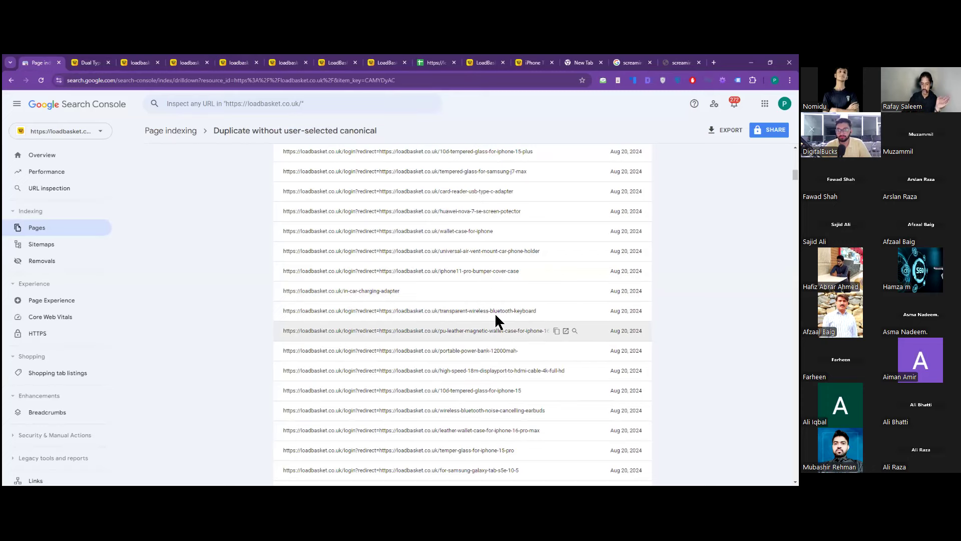
scroll(395, 344, down, 4)
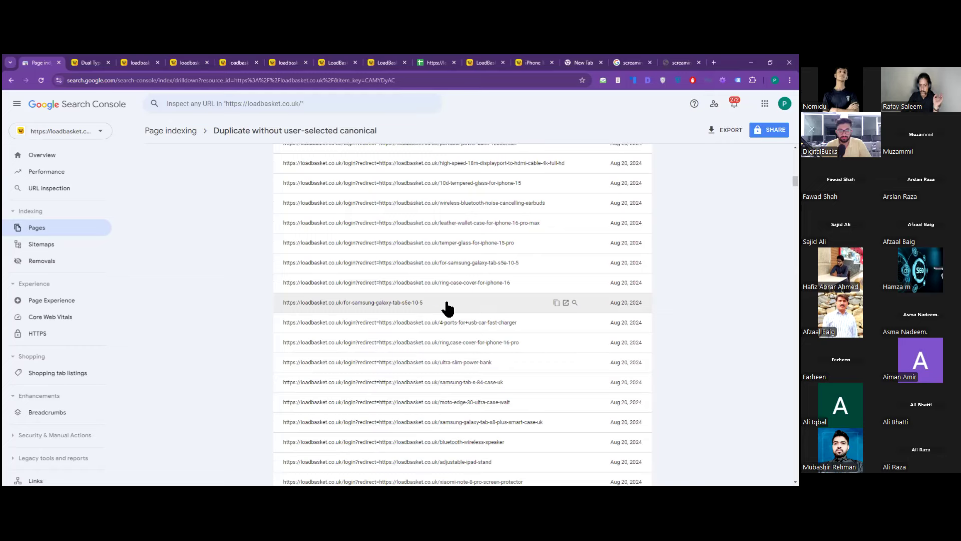
scroll(387, 340, down, 5)
scroll(390, 340, down, 8)
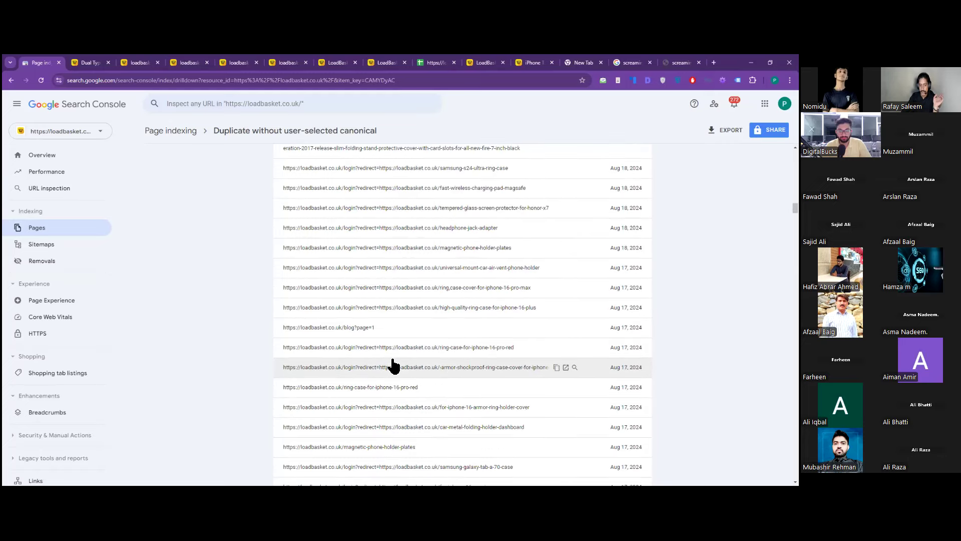
scroll(395, 330, down, 10)
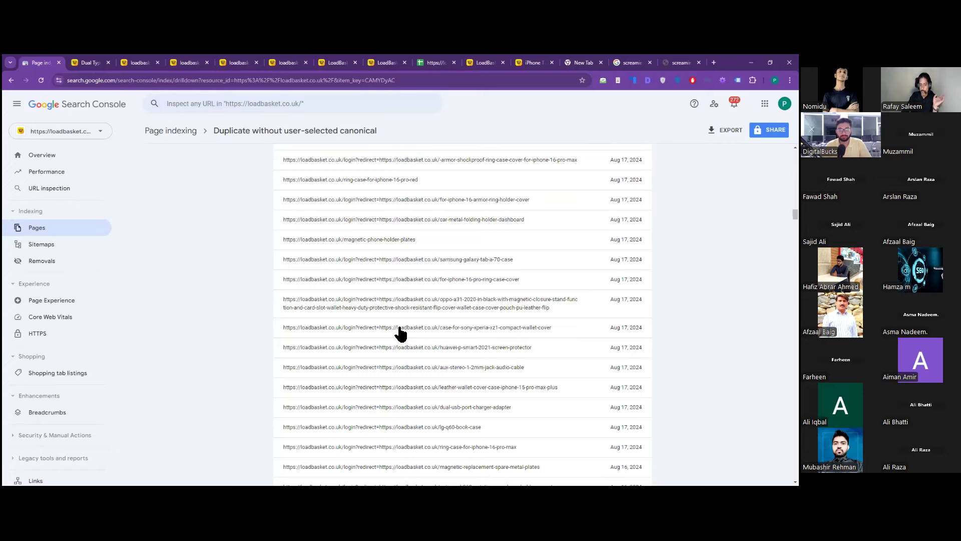
scroll(401, 334, down, 10)
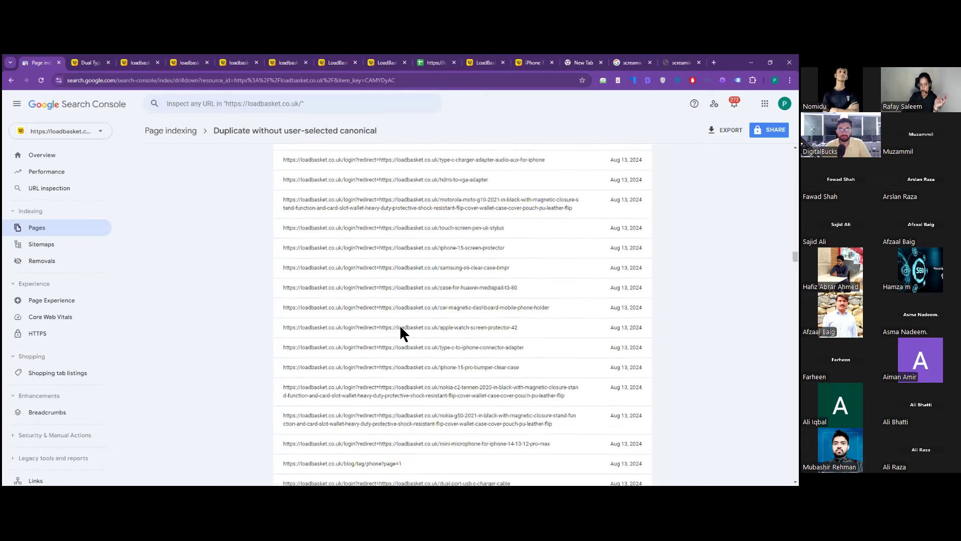
scroll(404, 336, down, 10)
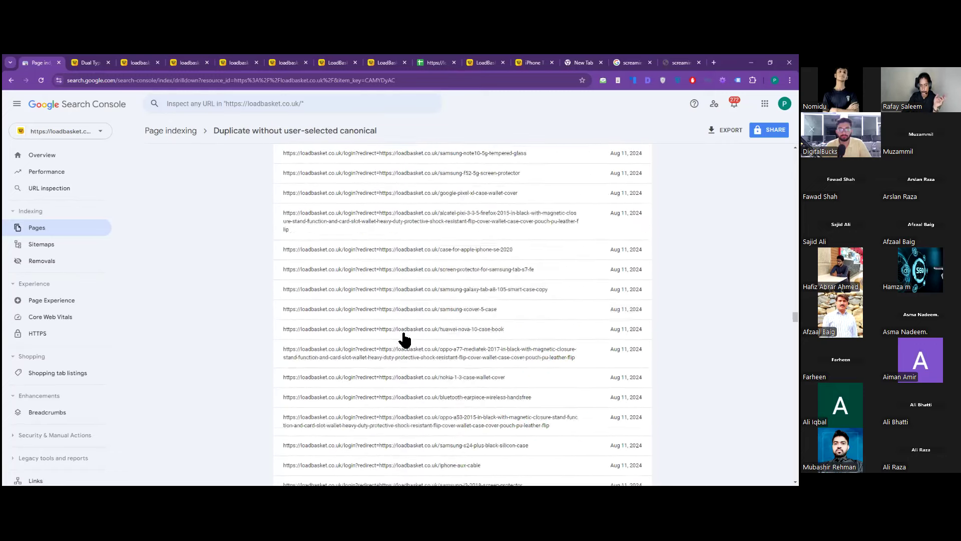
scroll(401, 340, down, 10)
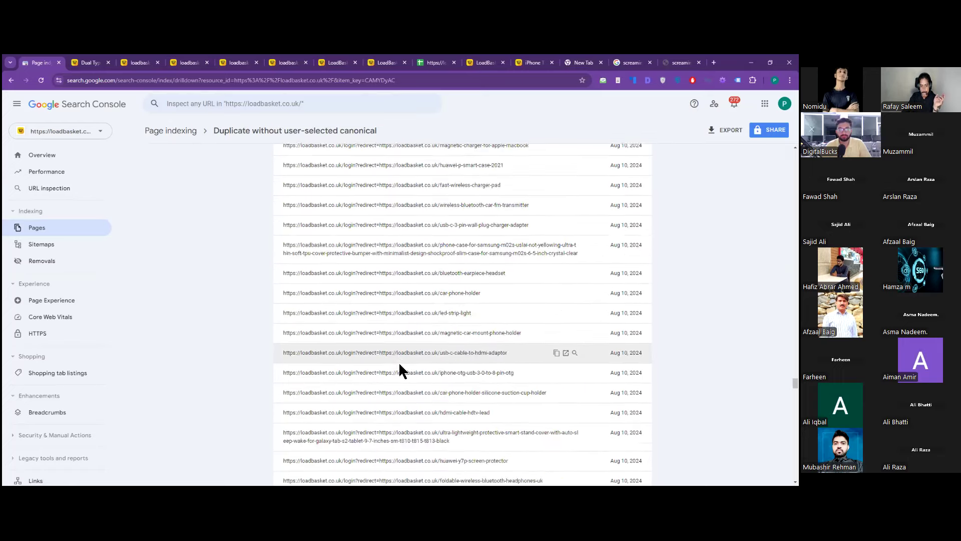
scroll(404, 373, down, 10)
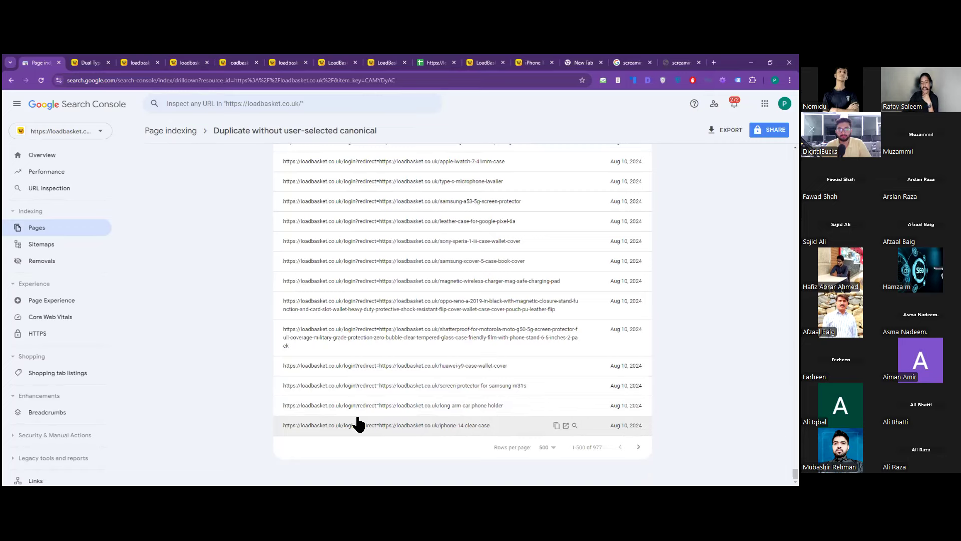
scroll(462, 310, up, 20)
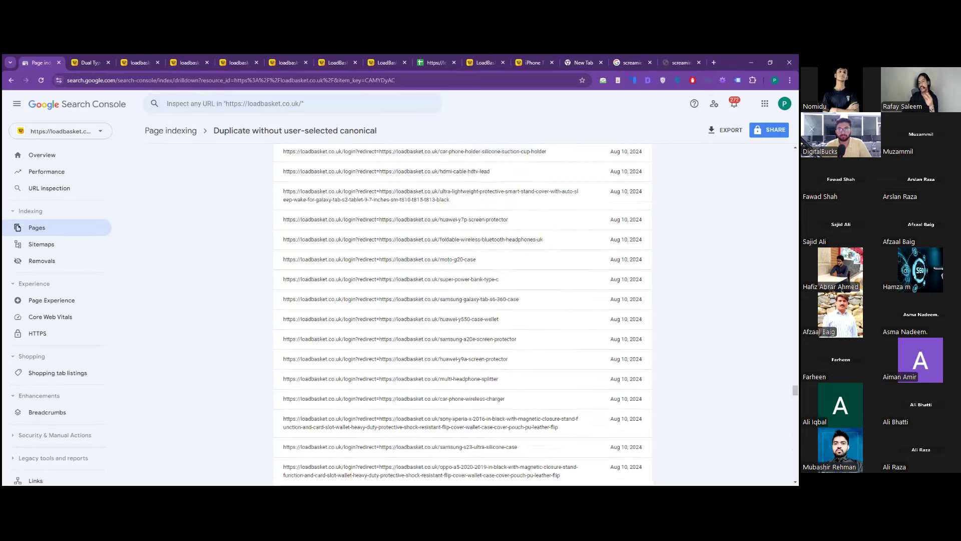
scroll(462, 310, up, 20)
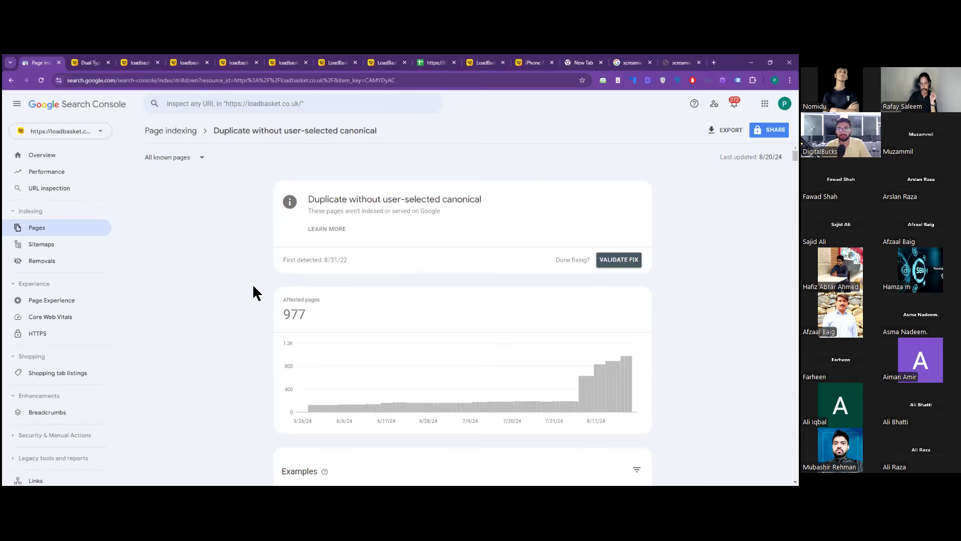
- Recheck the first duplicate example URLs and go back to the Page indexing overview
scroll(419, 397, down, 5)
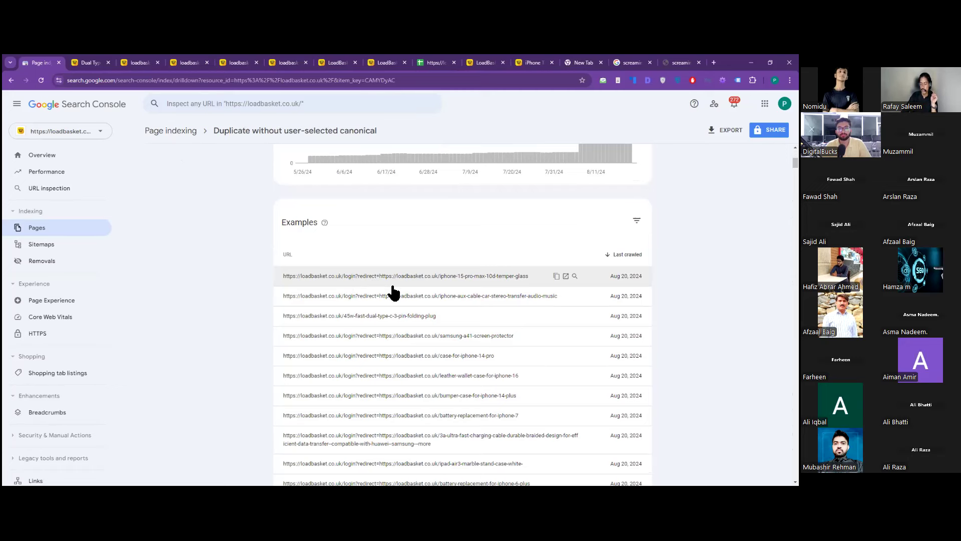
scroll(326, 260, up, 5)
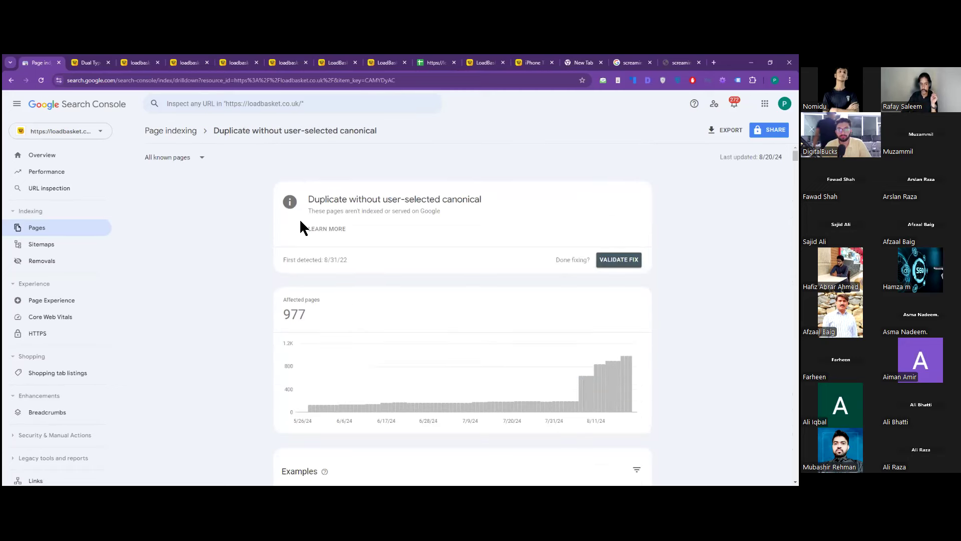
click(164, 130)
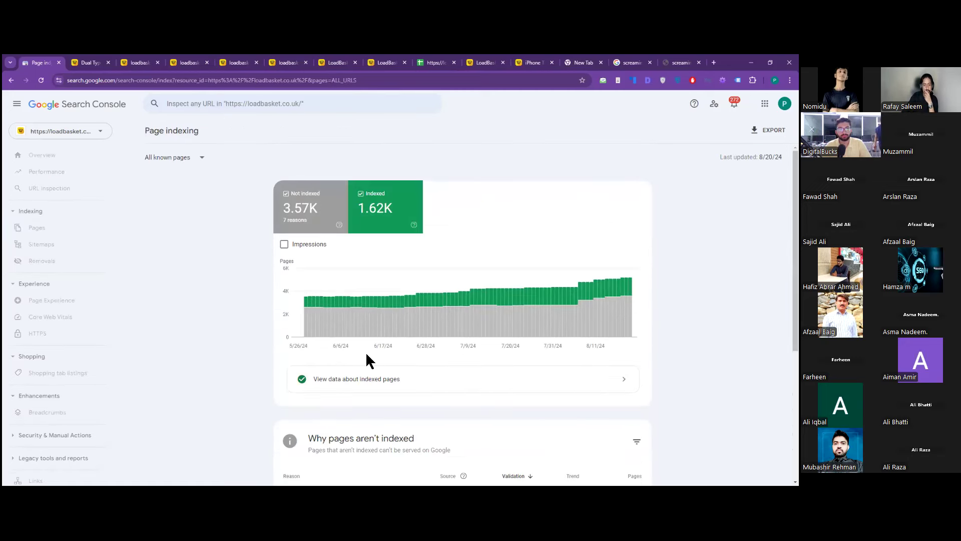
- Open the "Duplicate, Google chose different canonical than user" report and return to the list of reasons why pages aren't indexed
scroll(326, 439, down, 3)
scroll(328, 443, down, 2)
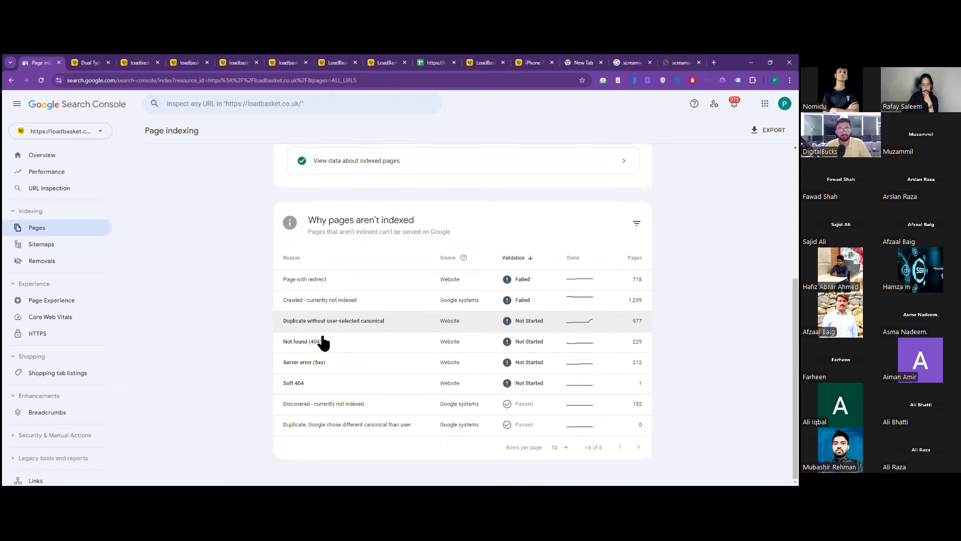
click(370, 426)
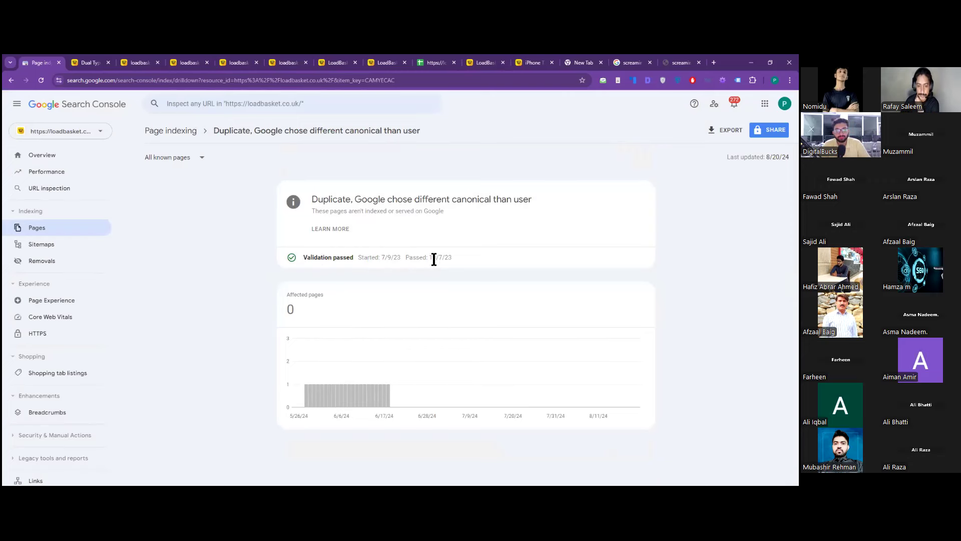
click(173, 138)
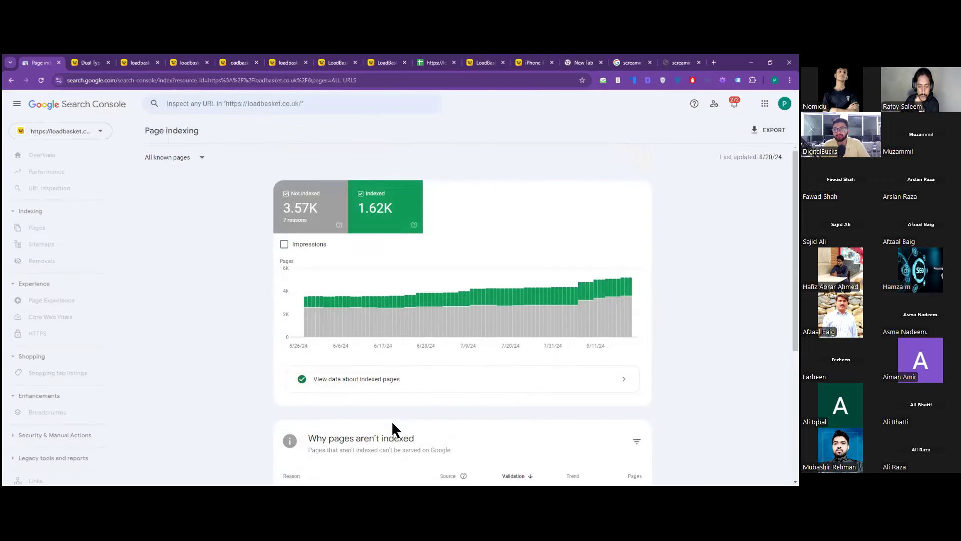
scroll(392, 420, down, 5)
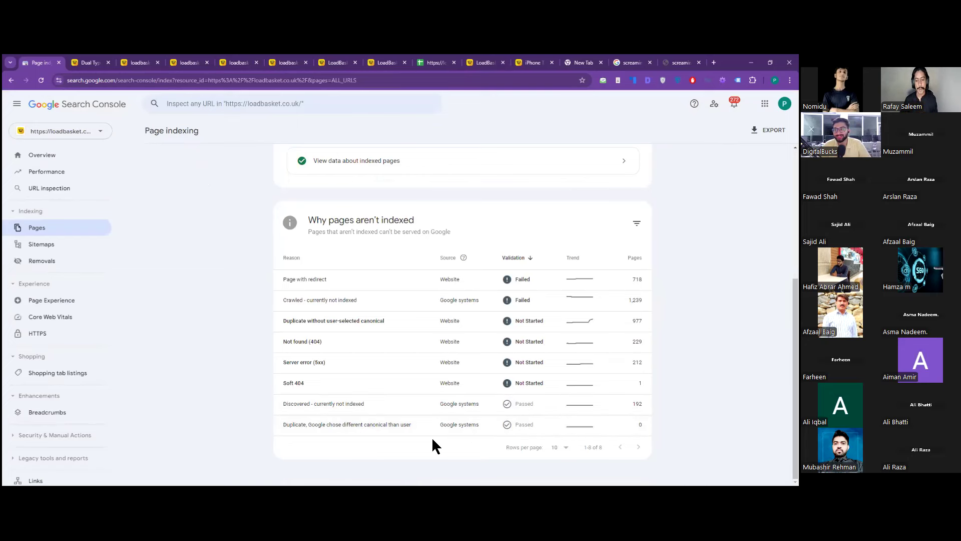
- Open ketovs.com in a new browser tab and inspect its canonical URL with the SEO extension
click(89, 63)
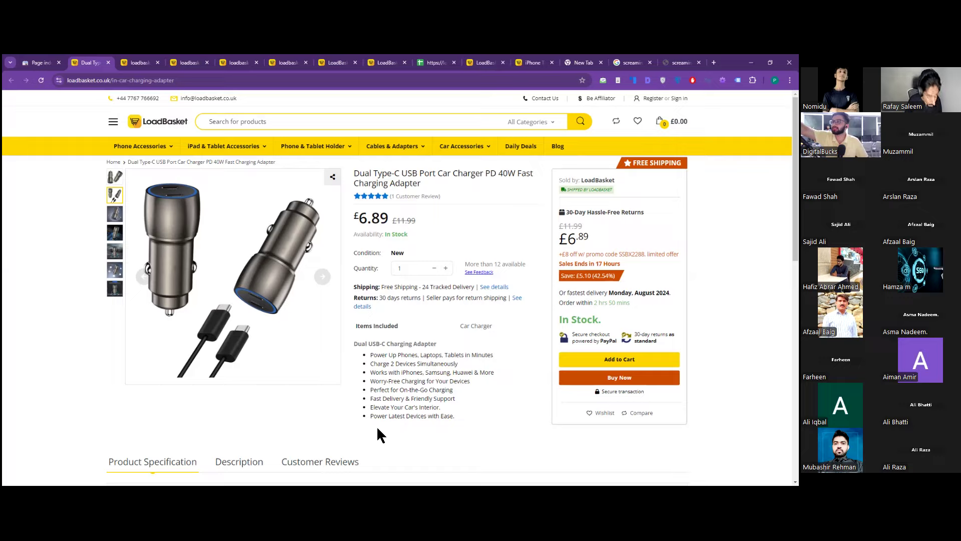
key(ctrl+t)
text(ket)
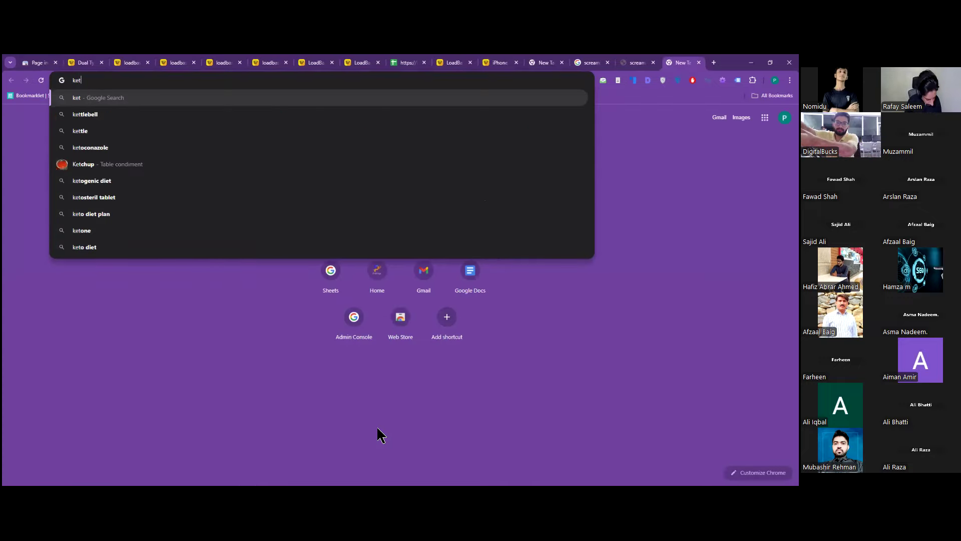
text(ovs)
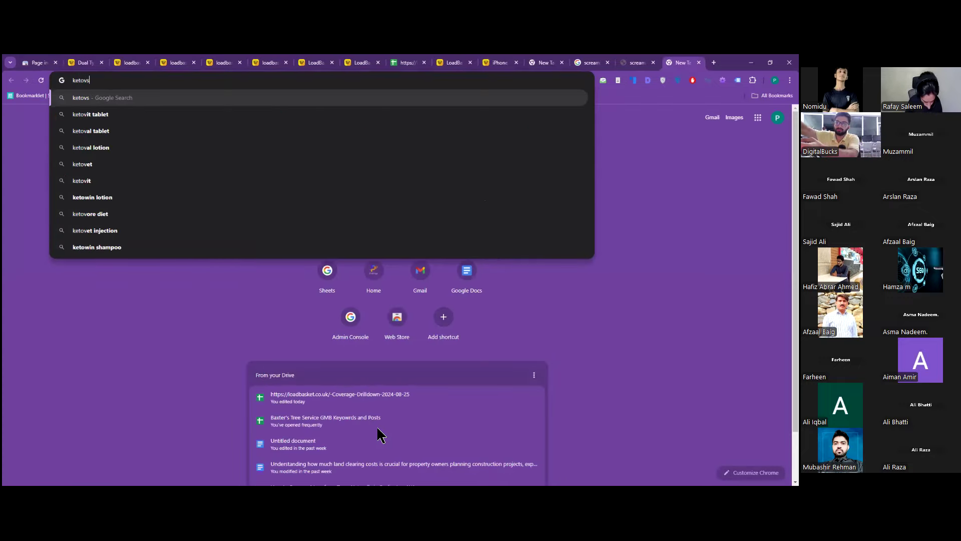
text(.com)
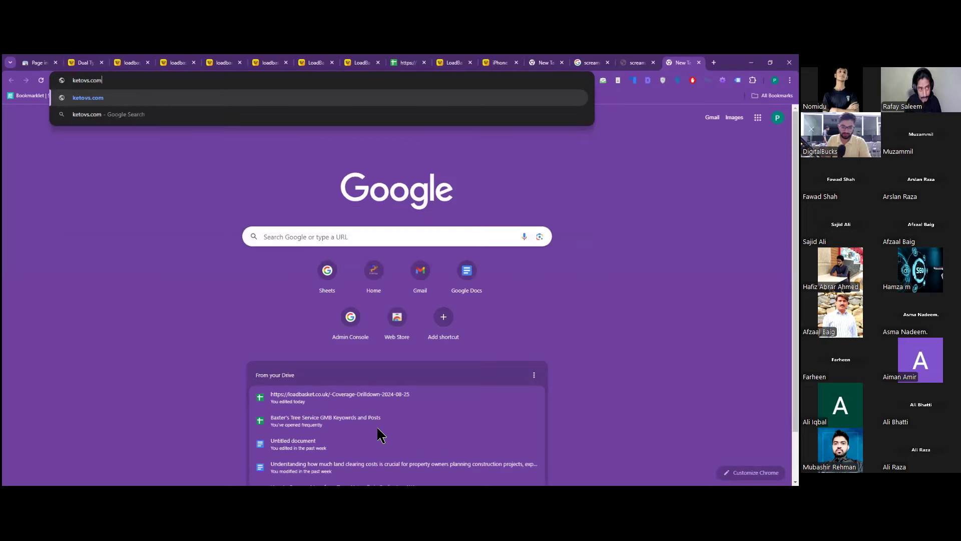
key(Return)
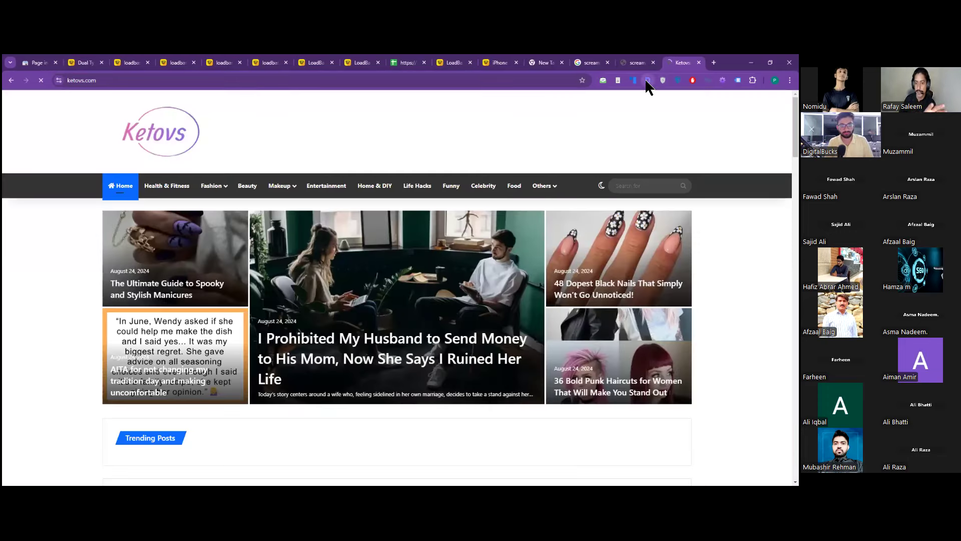
click(647, 80)
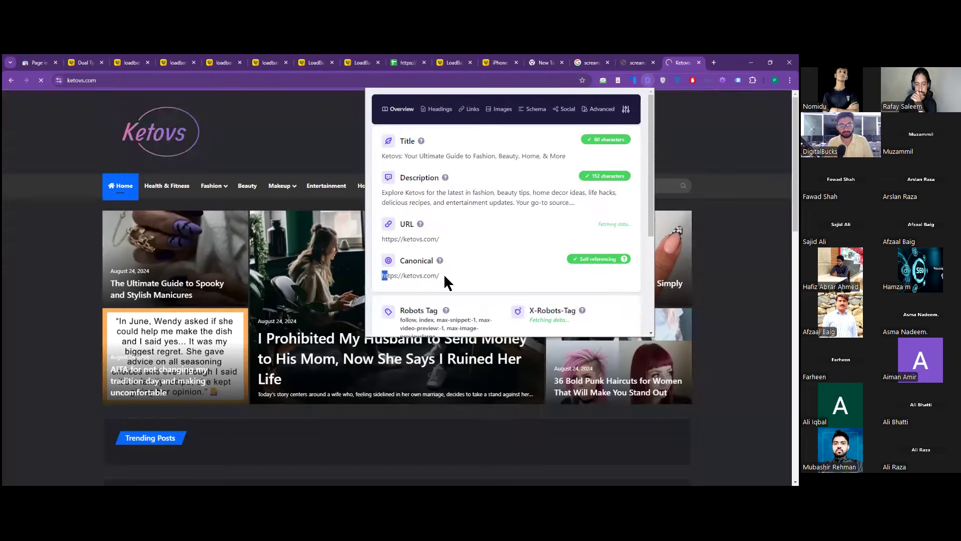
drag(444, 273, 462, 272)
click(463, 273)
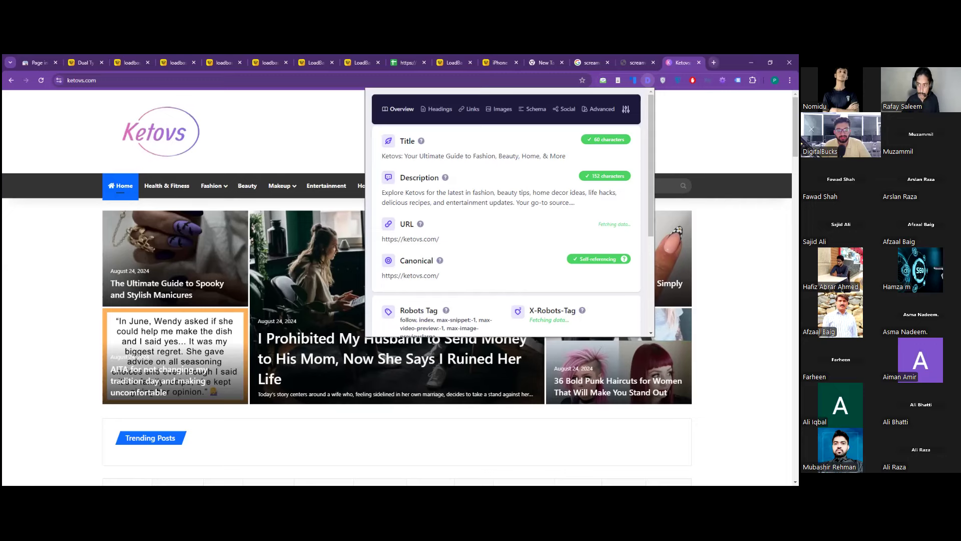
- Open bestshrooms.online in another new browser tab
click(714, 62)
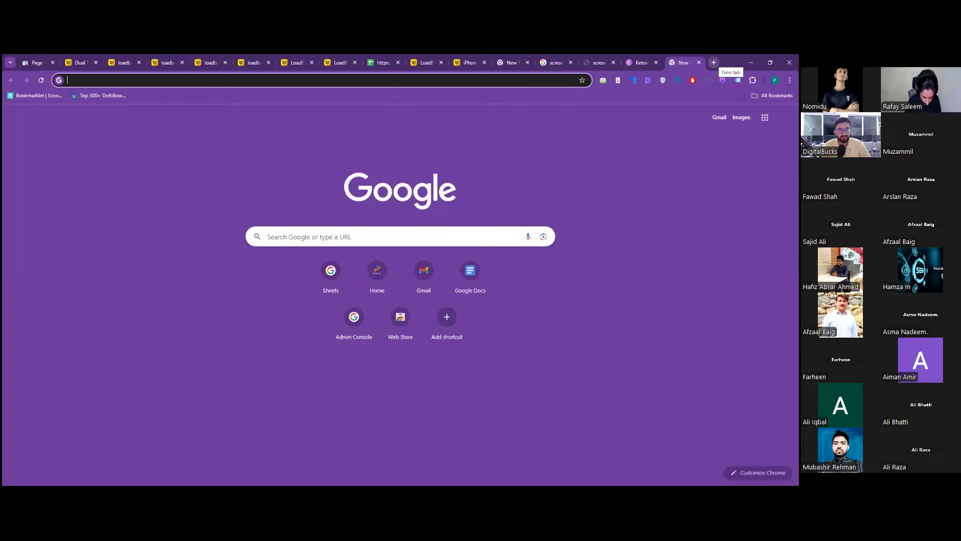
text(best)
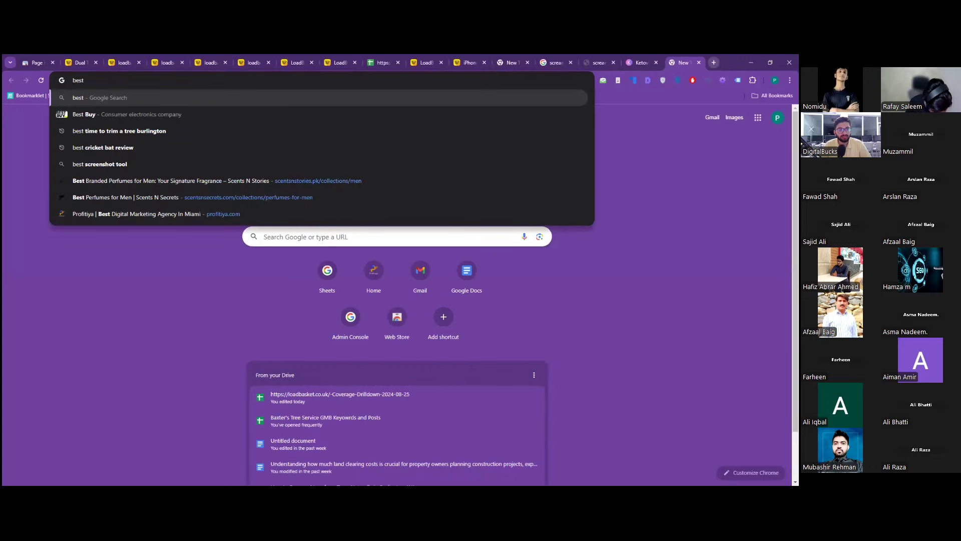
text(shrooms.online)
key(Return)
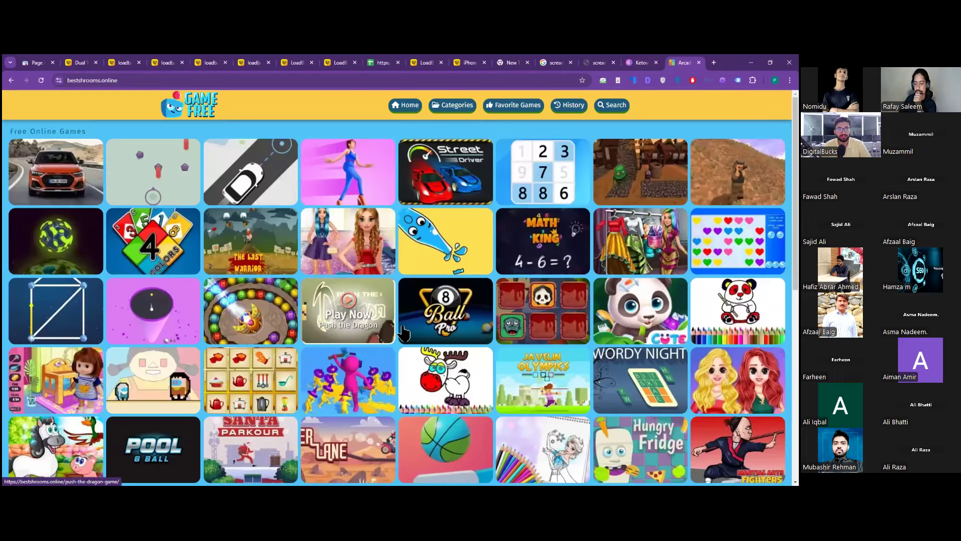
- View the ketovs.com homepage source, search it for "canon" and highlight the URL in the canonical link tag
click(641, 62)
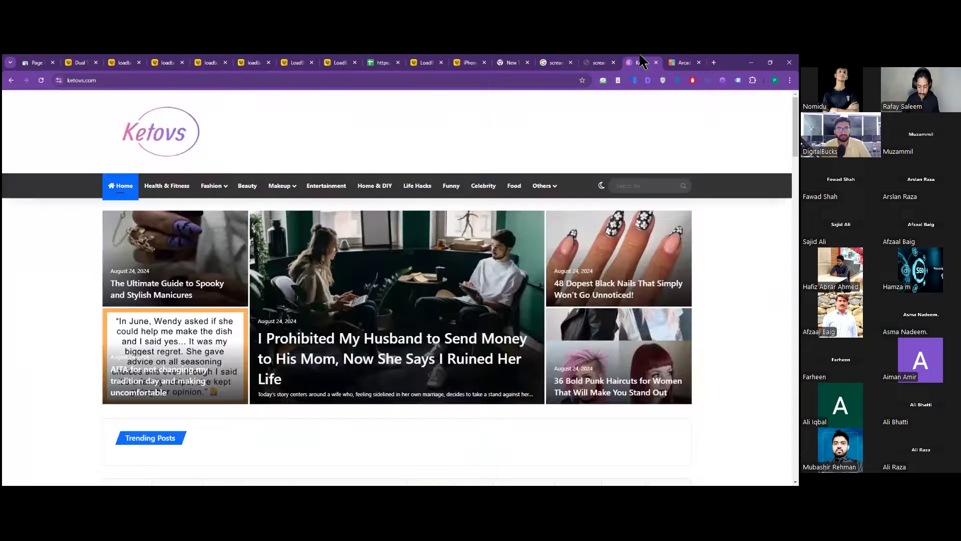
key(ctrl+u)
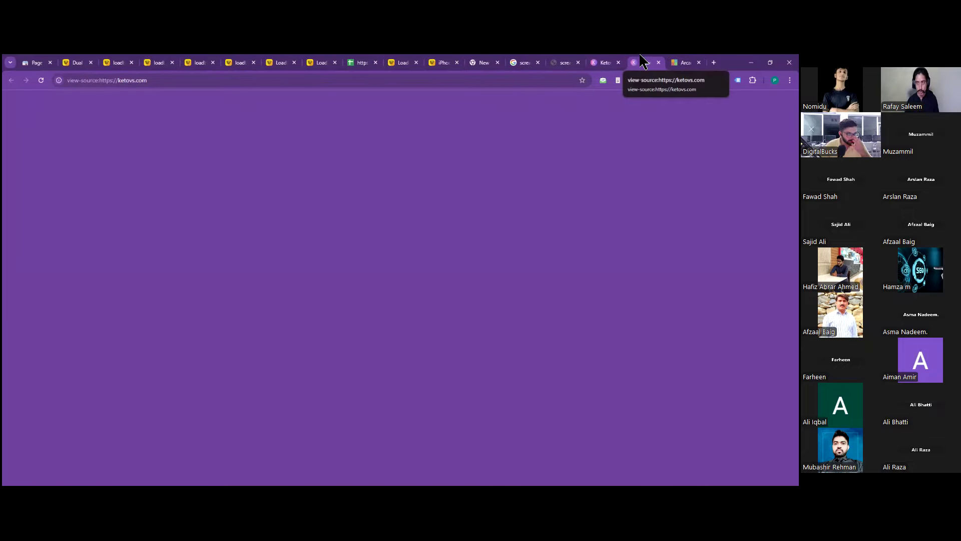
key(ctrl+f)
text(can)
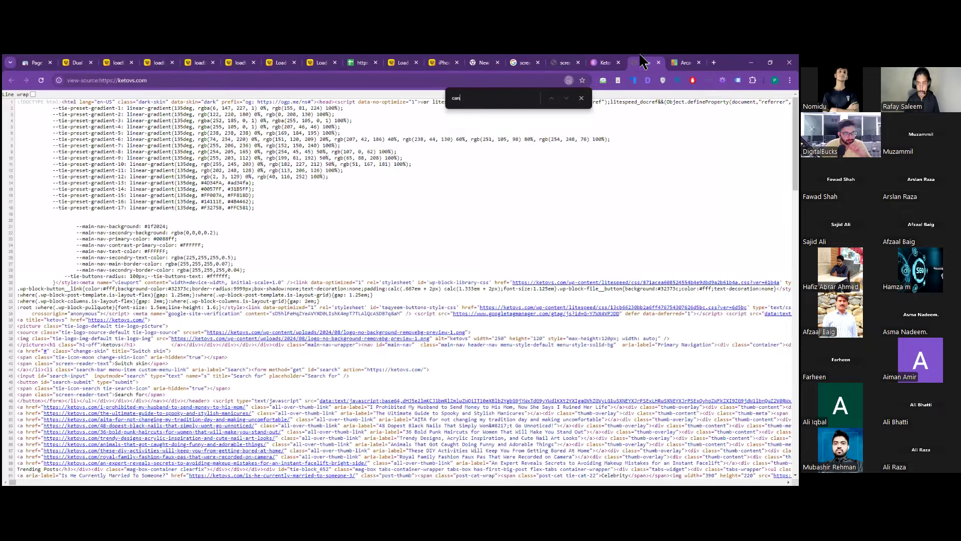
text(on)
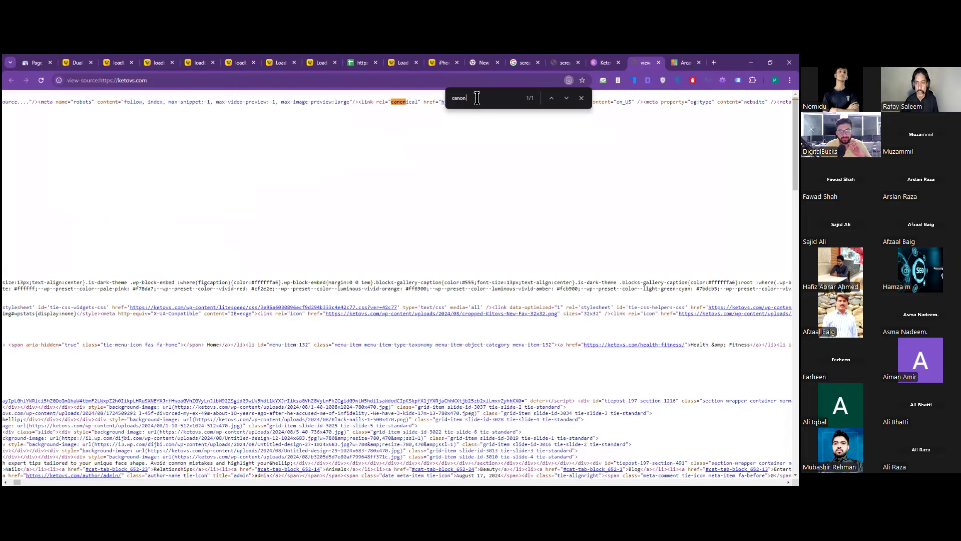
key(Escape)
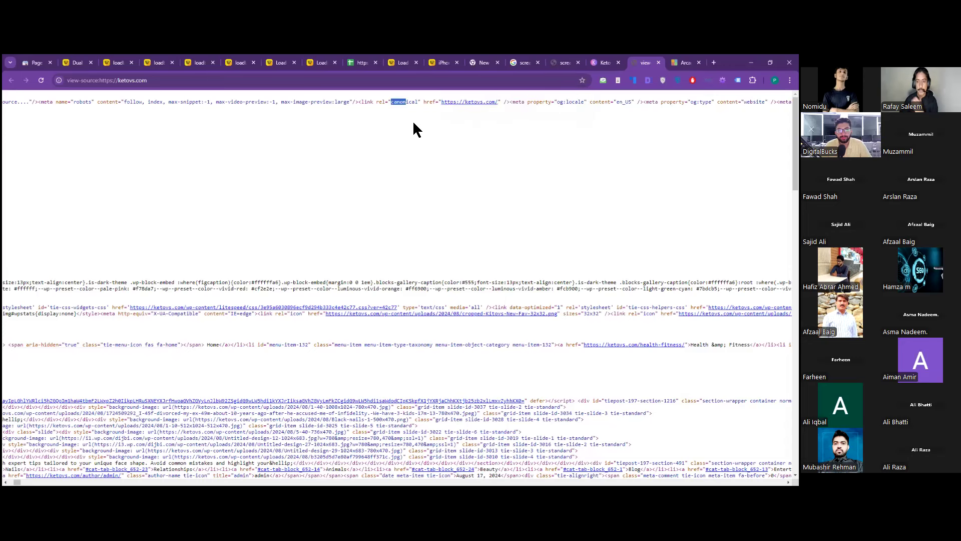
drag(439, 102, 498, 101)
click(574, 159)
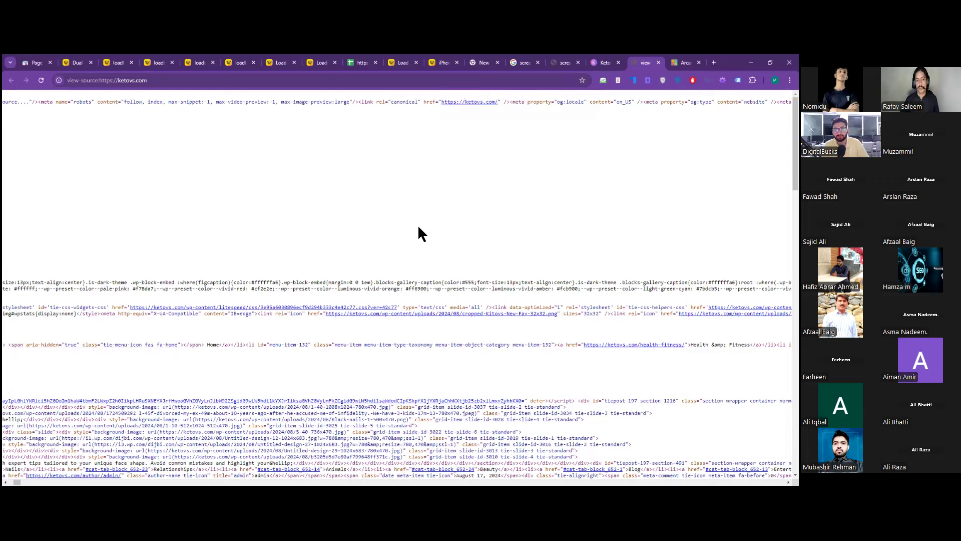
- Compare the bestshrooms.online homepage with the ketovs.com source and go back to the Page indexing report
key(ctrl+Tab)
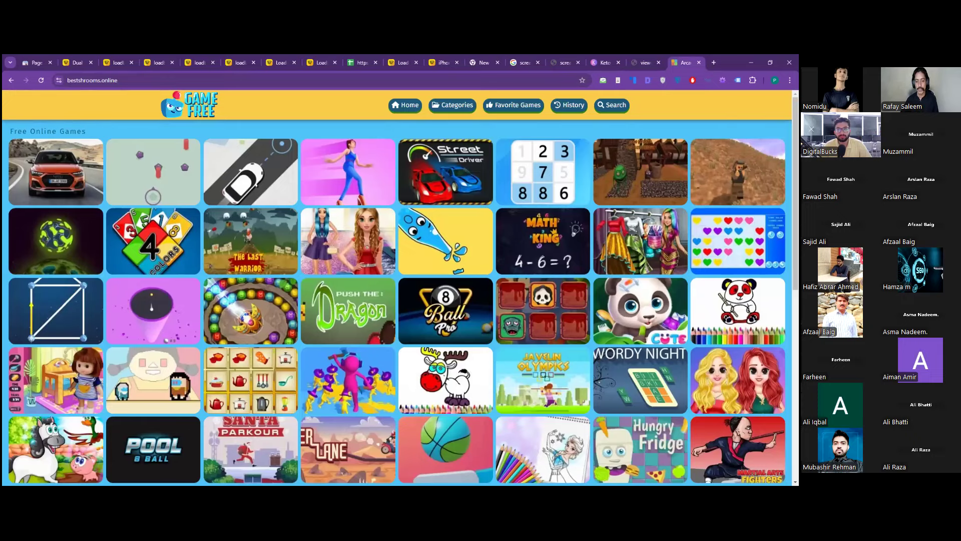
click(643, 61)
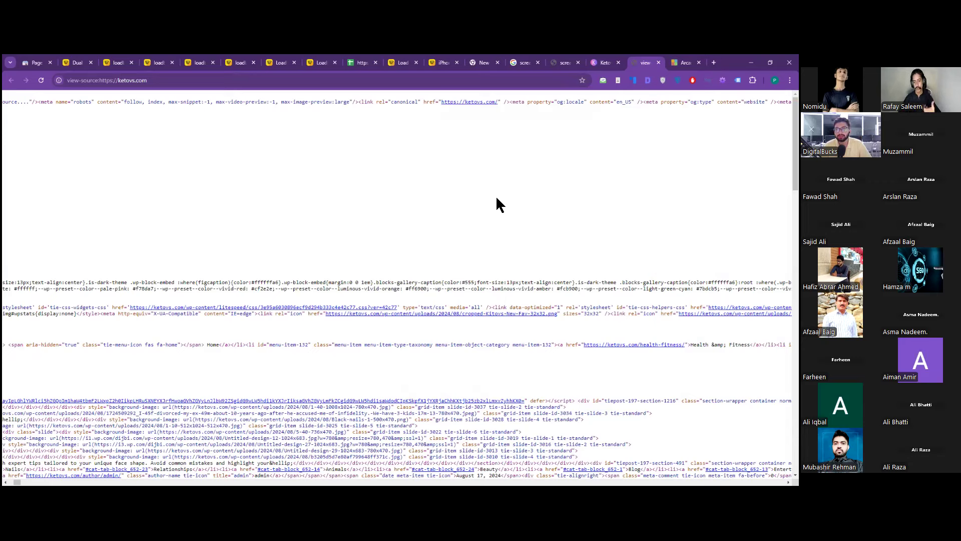
click(37, 62)
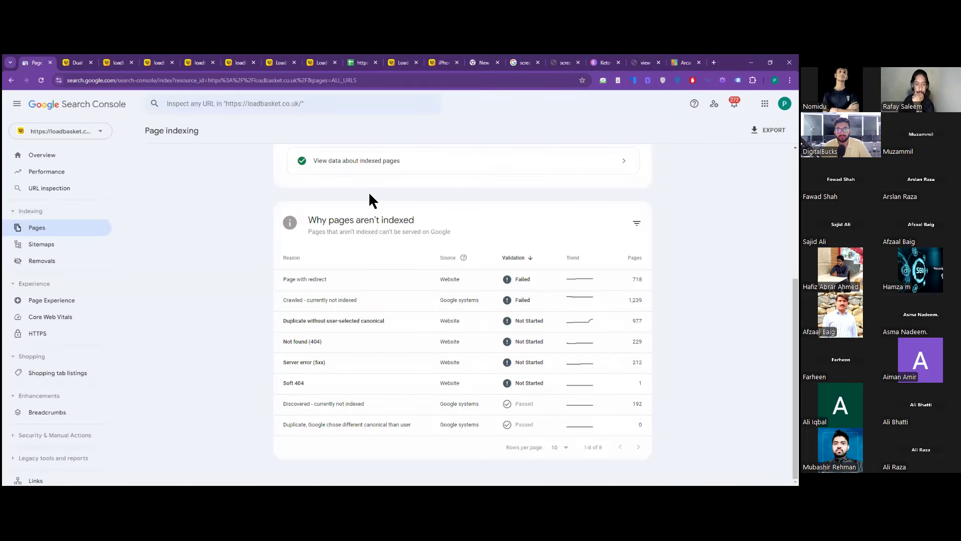
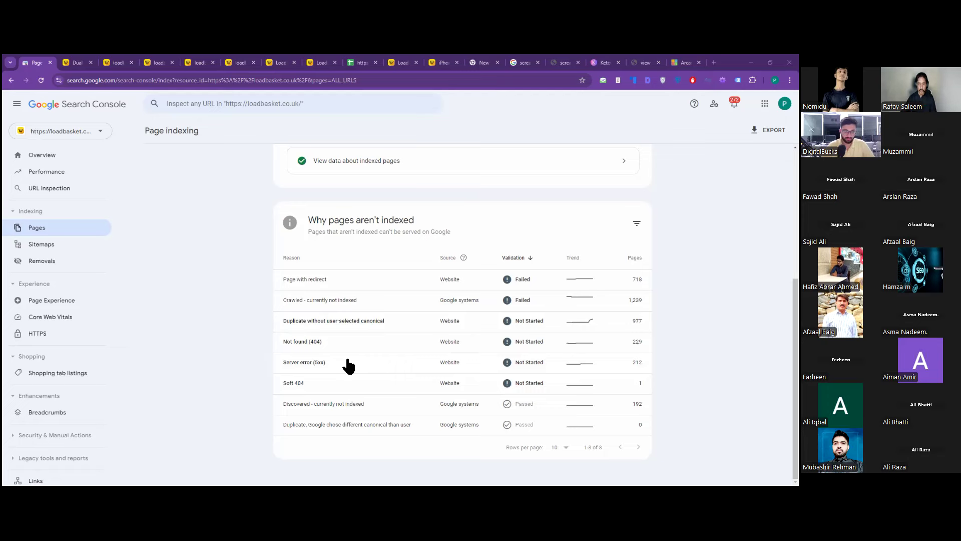
- Compare LoadBasket's plain login page with the login URL that redirects to samsung-a41-screen-protector
click(612, 59)
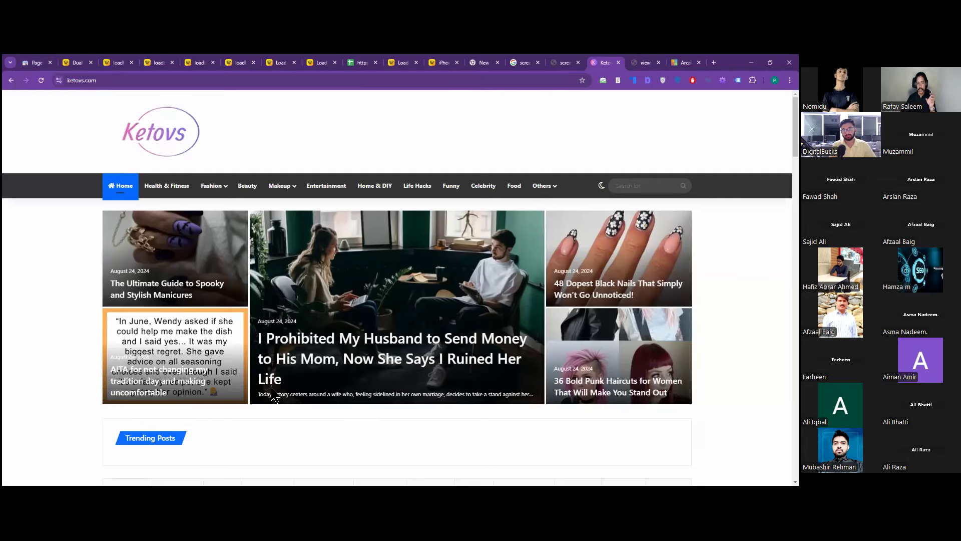
click(158, 62)
click(117, 62)
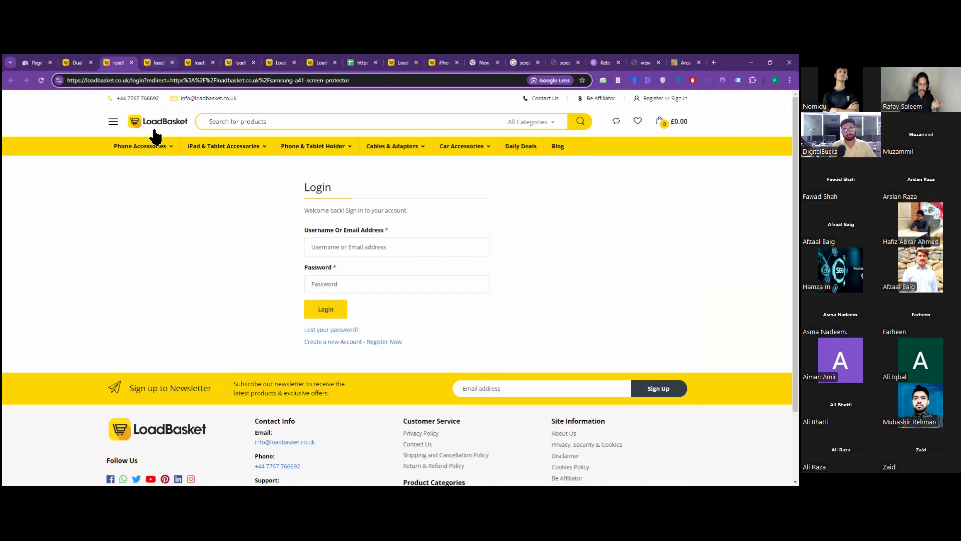
click(79, 62)
click(155, 62)
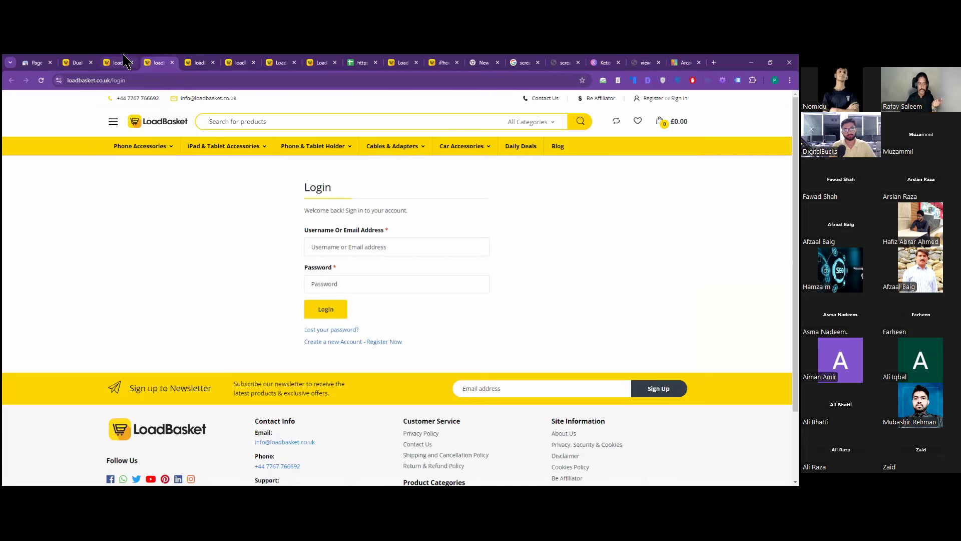
click(129, 62)
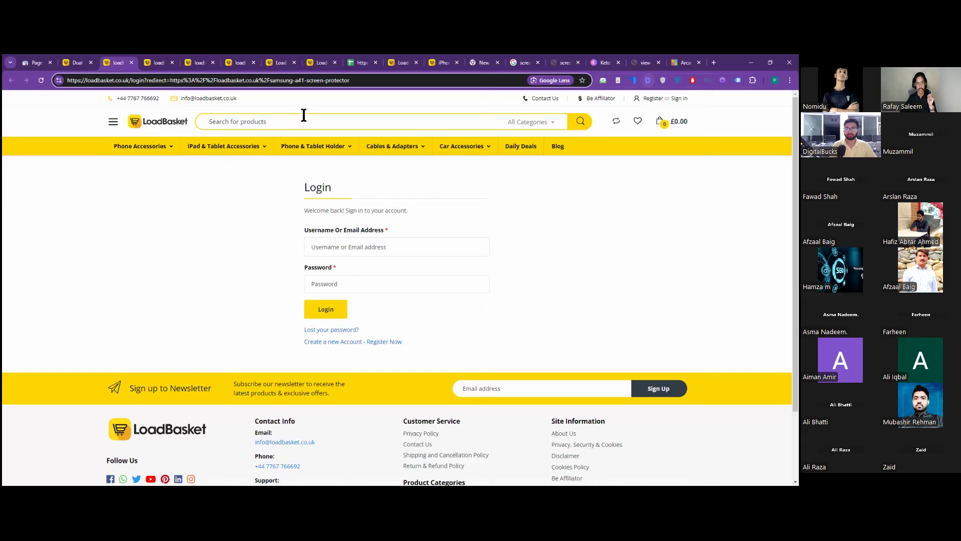
key(ctrl+Tab)
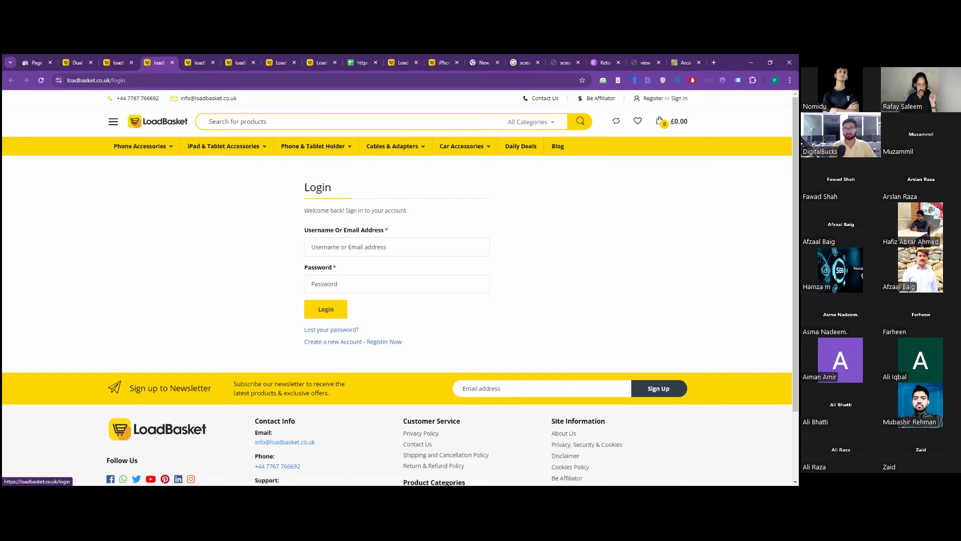
- Return to Search Console and review the reasons why LoadBasket pages aren't indexed
click(35, 63)
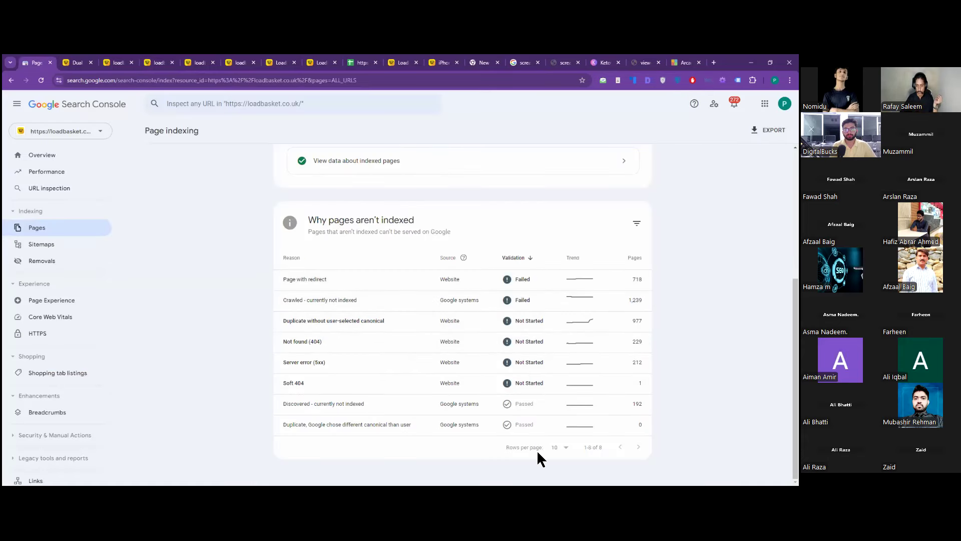
scroll(386, 436, up, 1)
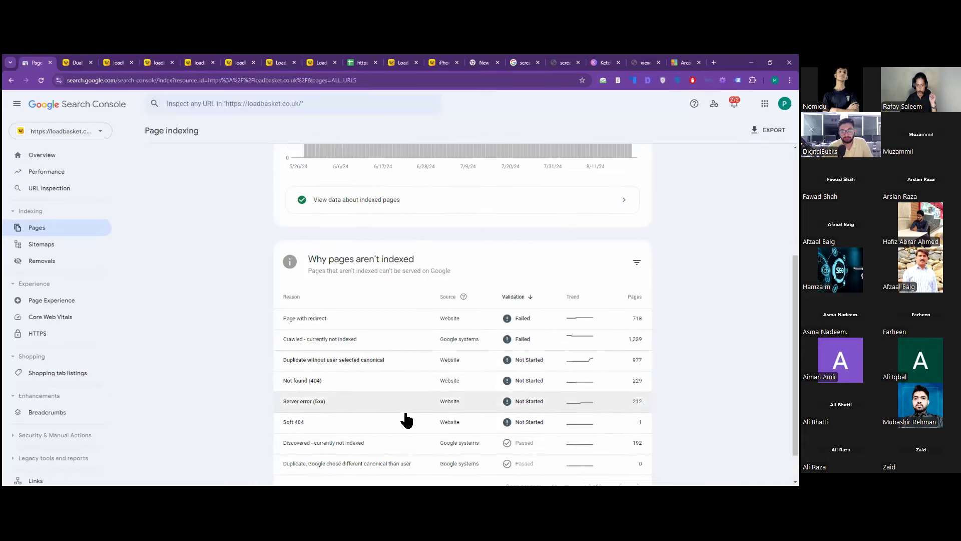
scroll(401, 418, down, 1)
scroll(392, 410, up, 3)
- Inspect the canonical and robots tags of the in-car-charging-adapter product page with the SEO extension
click(76, 63)
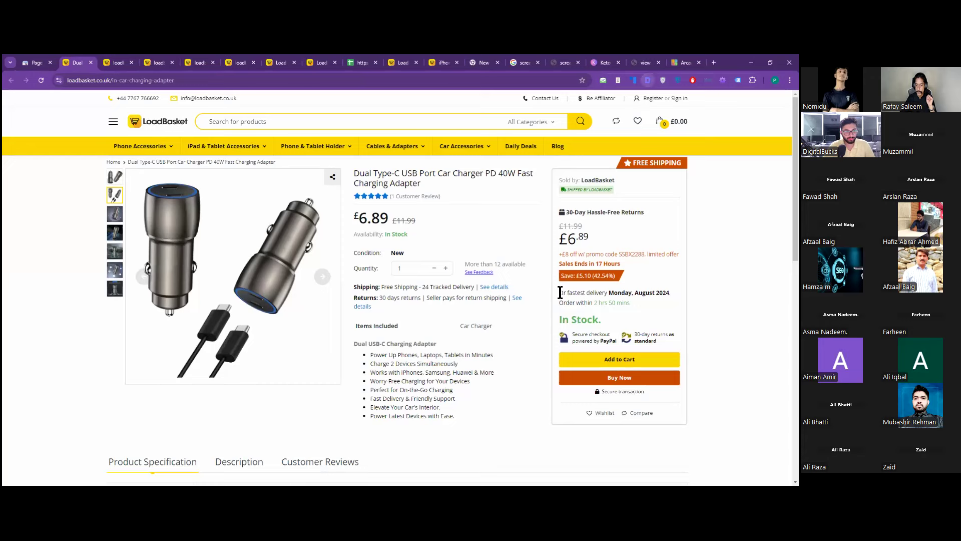
click(648, 80)
scroll(440, 255, down, 1)
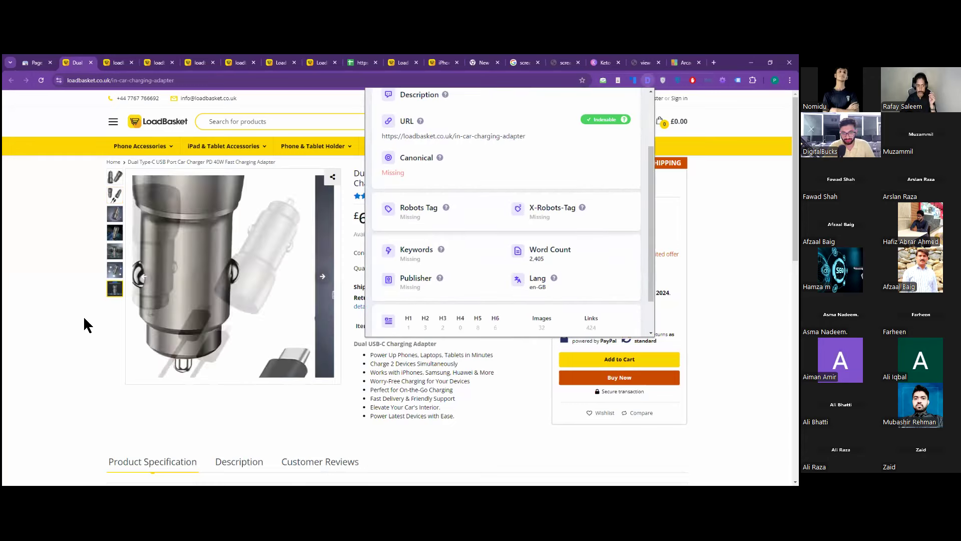
click(62, 331)
- View the in-car-charging-adapter page source and search it for "robot"
key(ctrl+u)
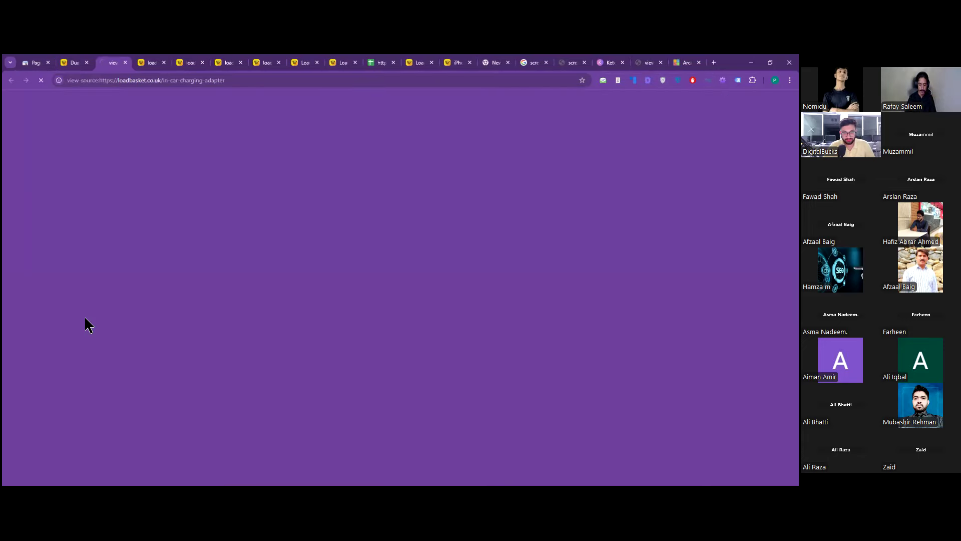
key(ctrl+f)
text(r)
text(obot)
key(BackSpace)
text(o)
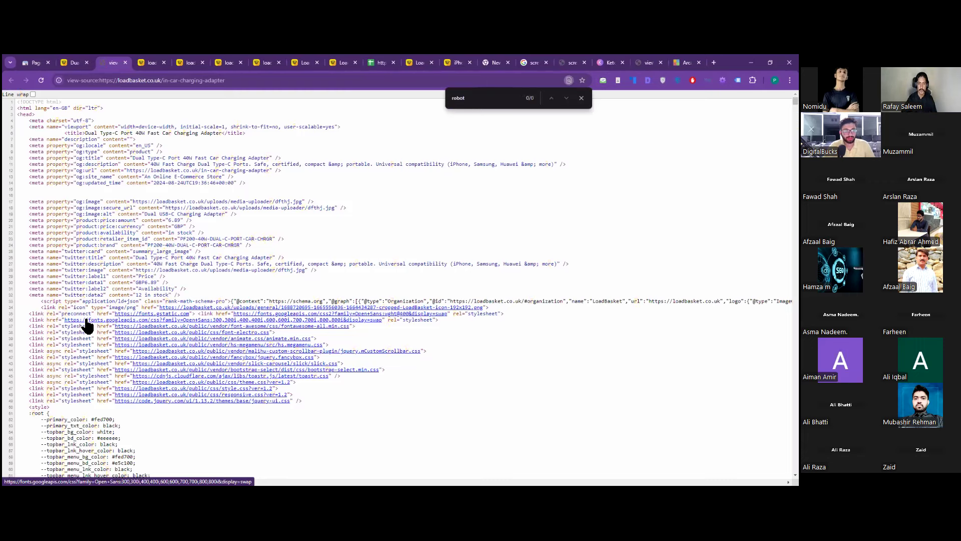
- Switch back to Search Console and review LoadBasket's page indexing chart and non-indexing reasons
click(36, 61)
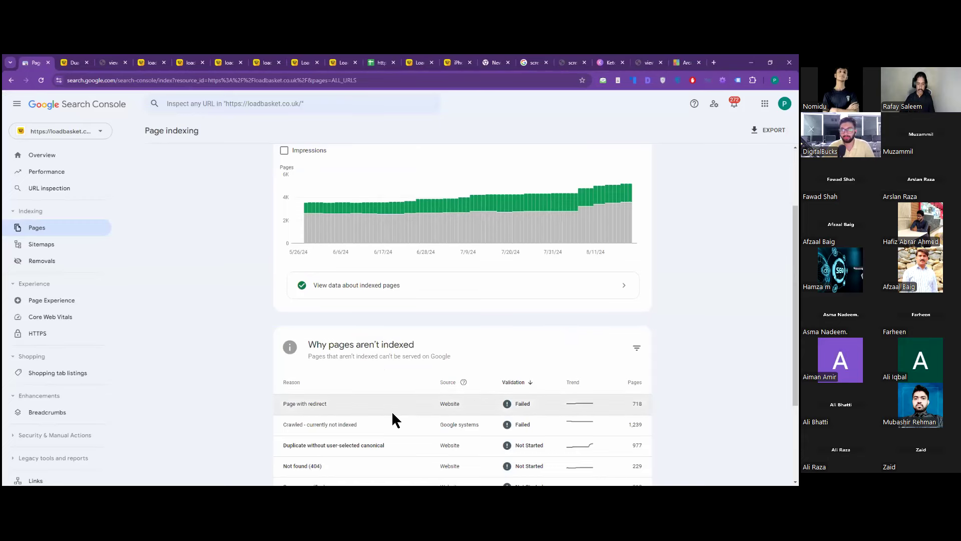
scroll(391, 411, down, 3)
scroll(425, 411, up, 5)
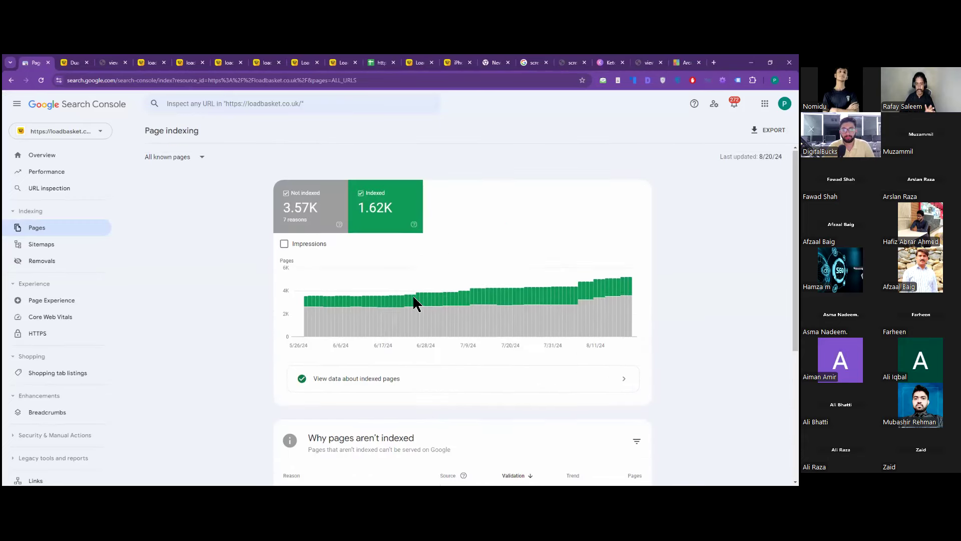
- Check the in-car-charging-adapter page's canonical, robots tag, X-Robots-Tag and indexability status with the SEO extension
click(71, 62)
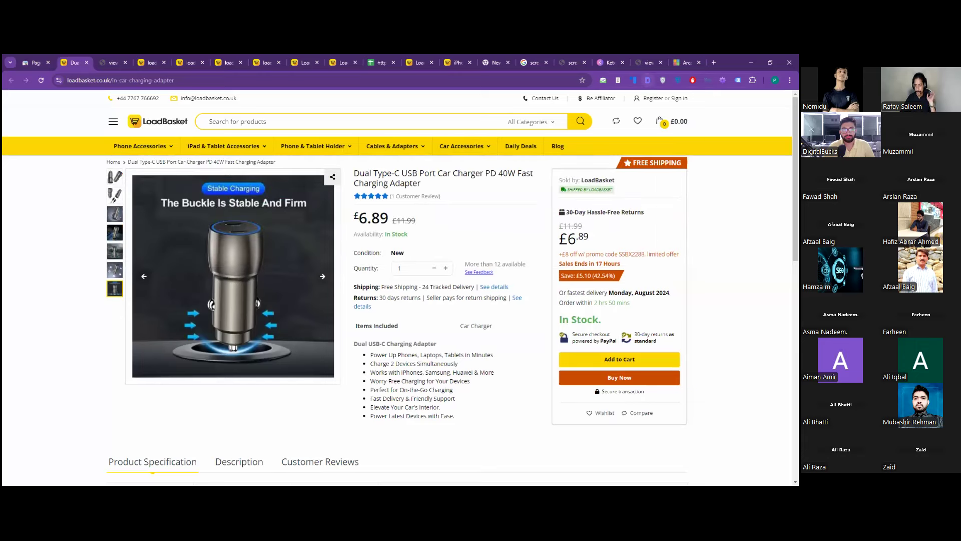
click(648, 80)
scroll(501, 277, down, 1)
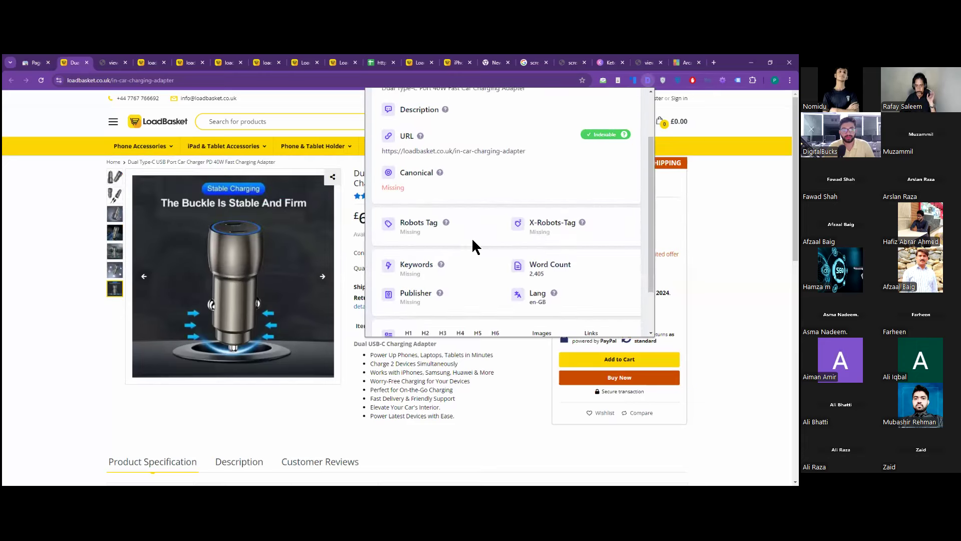
scroll(471, 237, up, 3)
scroll(471, 266, down, 3)
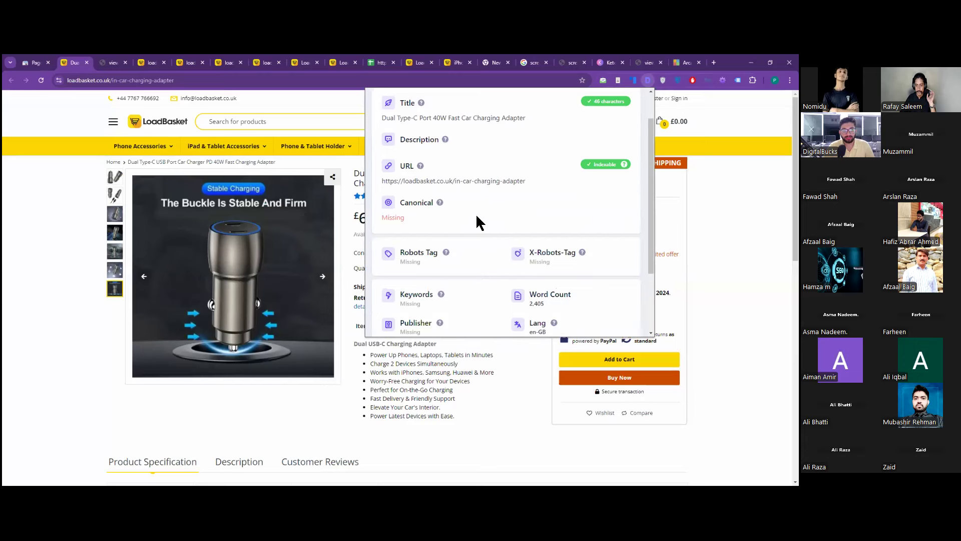
scroll(450, 247, up, 1)
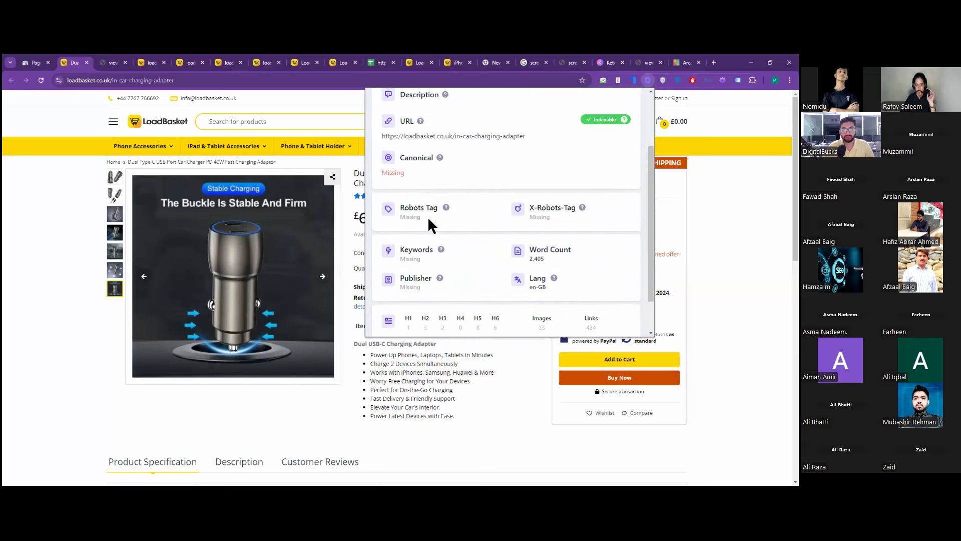
drag(428, 218, 406, 217)
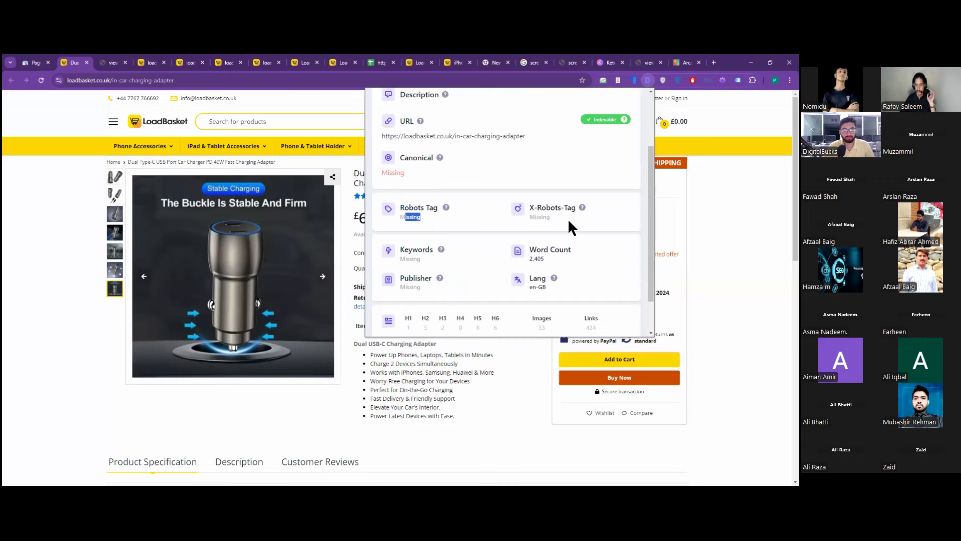
scroll(476, 199, up, 2)
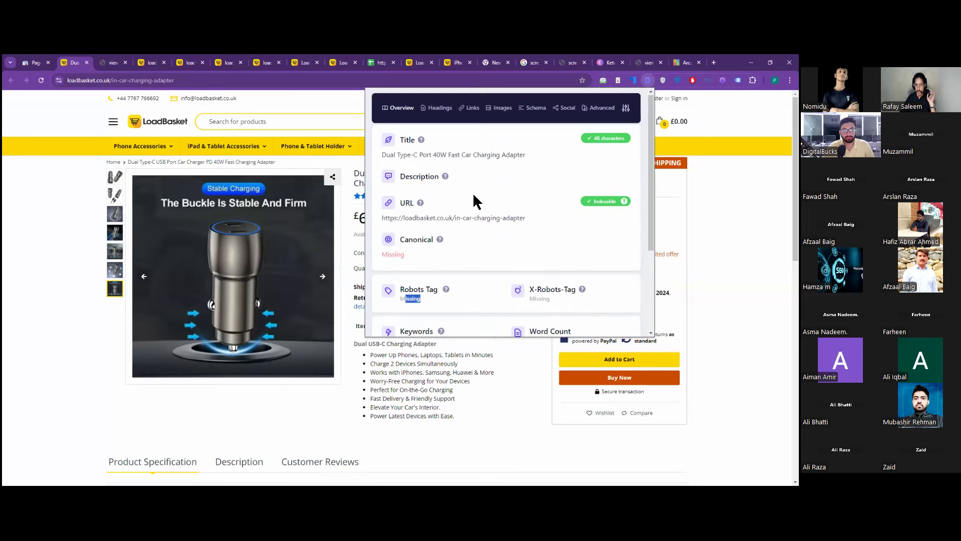
click(589, 205)
double_click(609, 204)
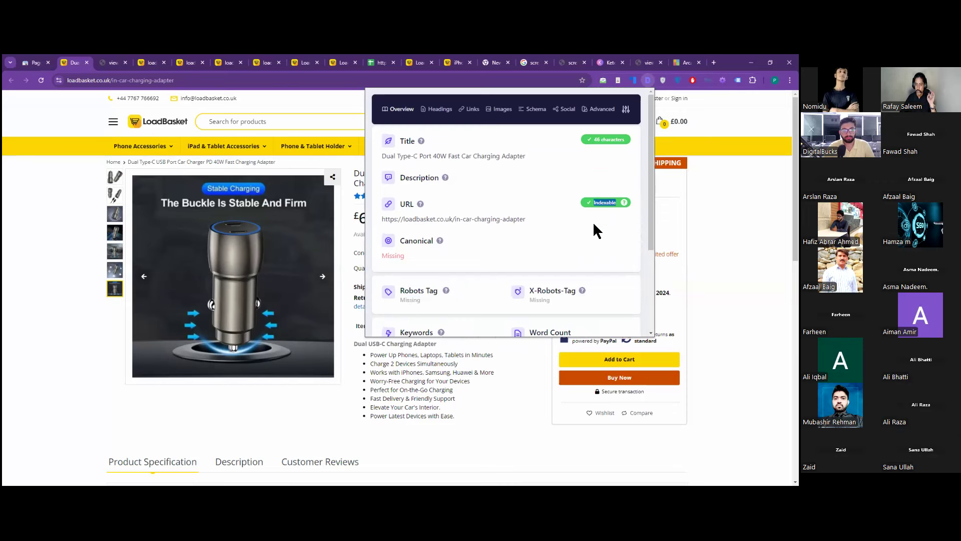
click(25, 330)
click(526, 340)
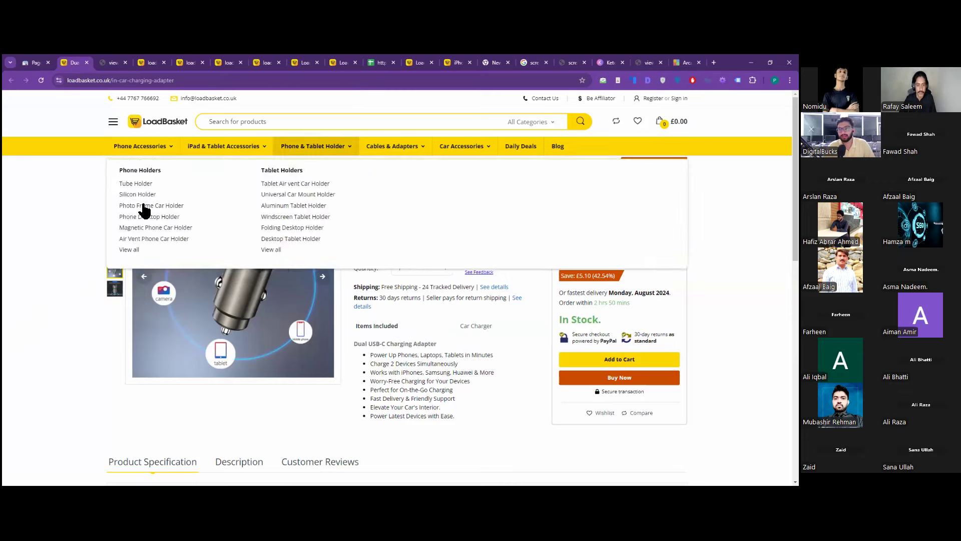
mouse_move(225, 150)
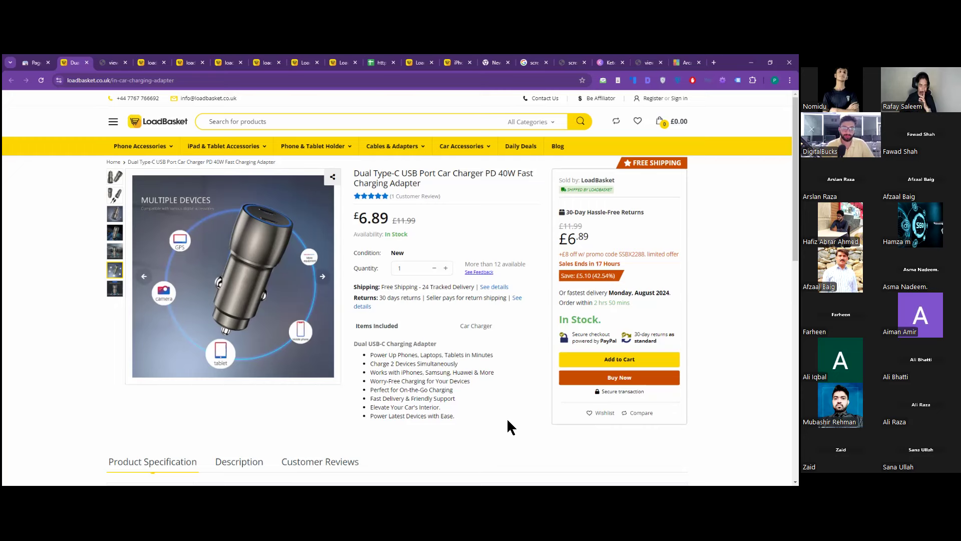
drag(369, 352, 454, 418)
click(386, 385)
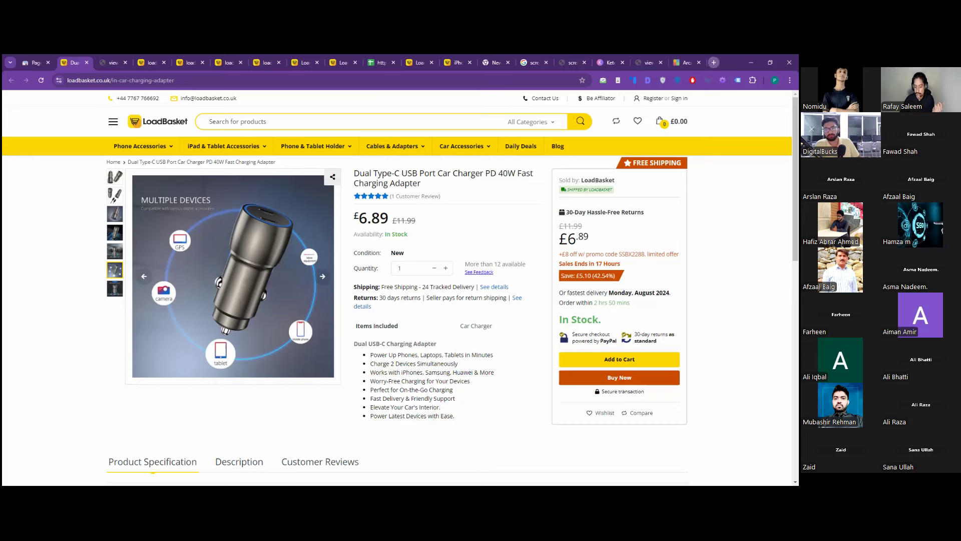
click(714, 62)
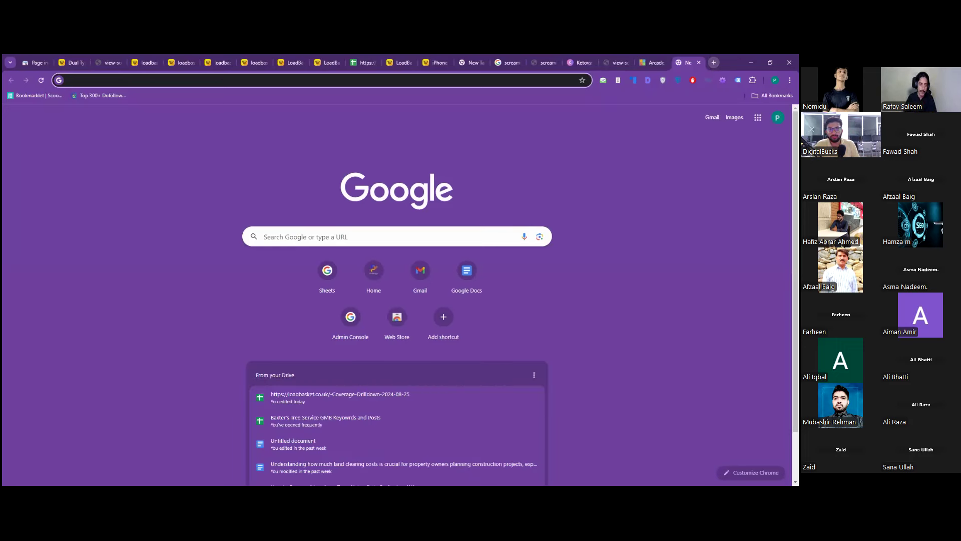
click(40, 62)
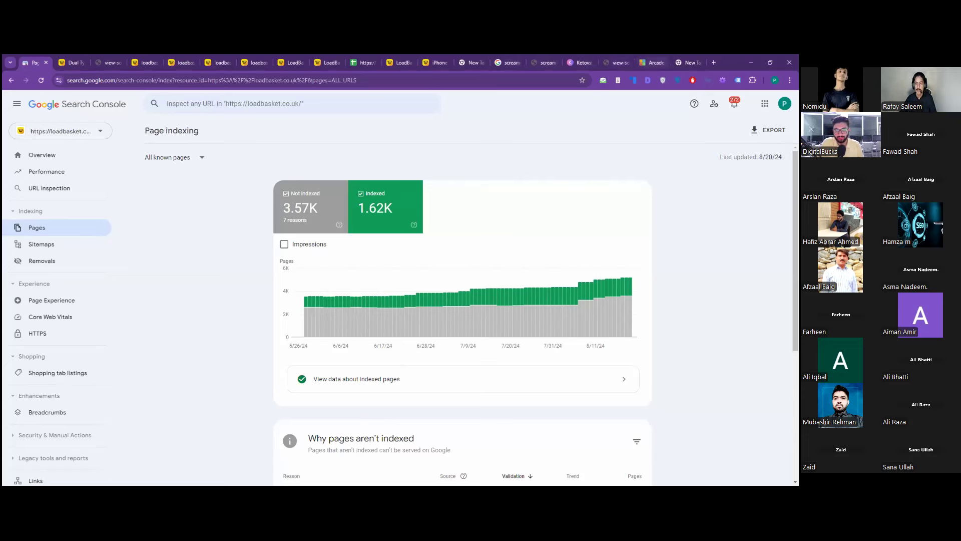
click(652, 63)
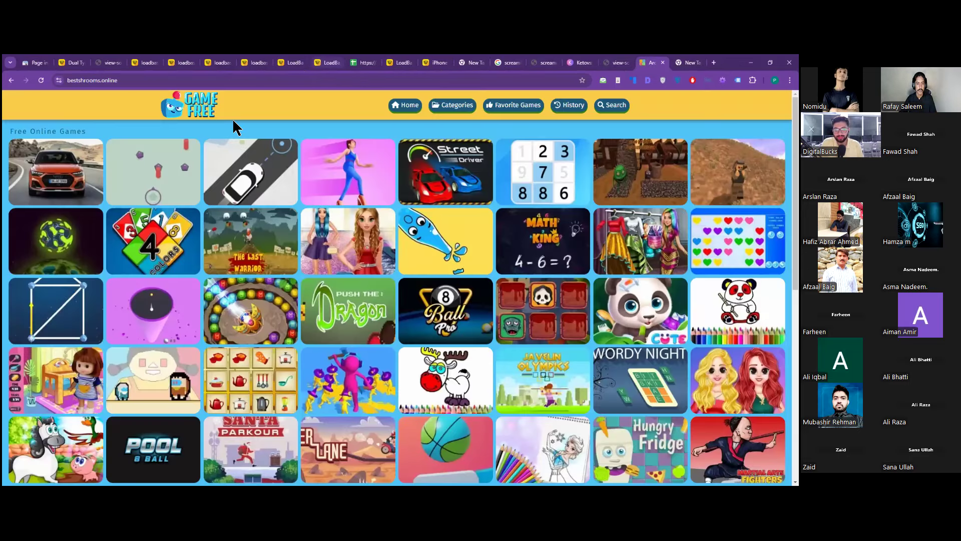
click(324, 63)
- Close every open browser tab except the Search Console page indexing report
click(80, 62)
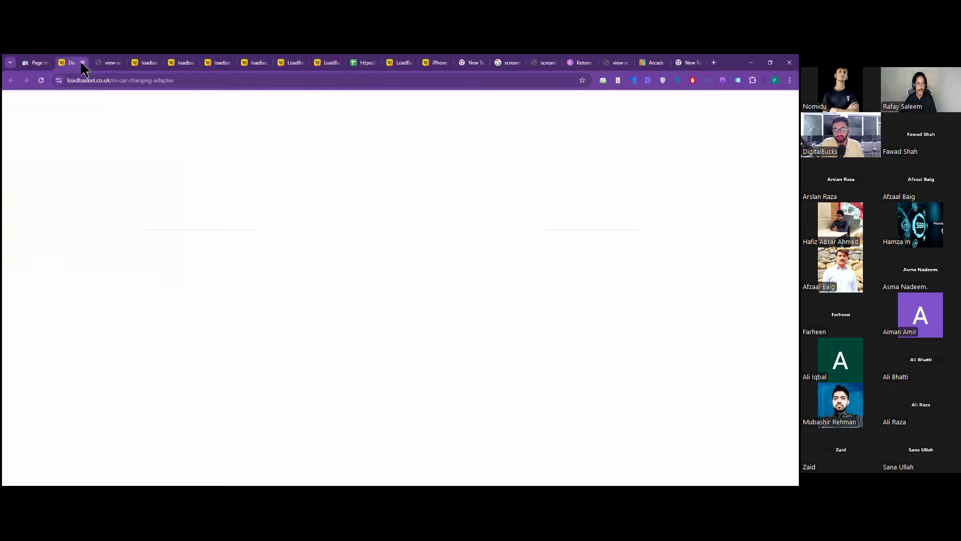
click(82, 63)
click(83, 62)
click(83, 63)
click(83, 63)
click(83, 62)
click(83, 62)
click(83, 62)
click(82, 62)
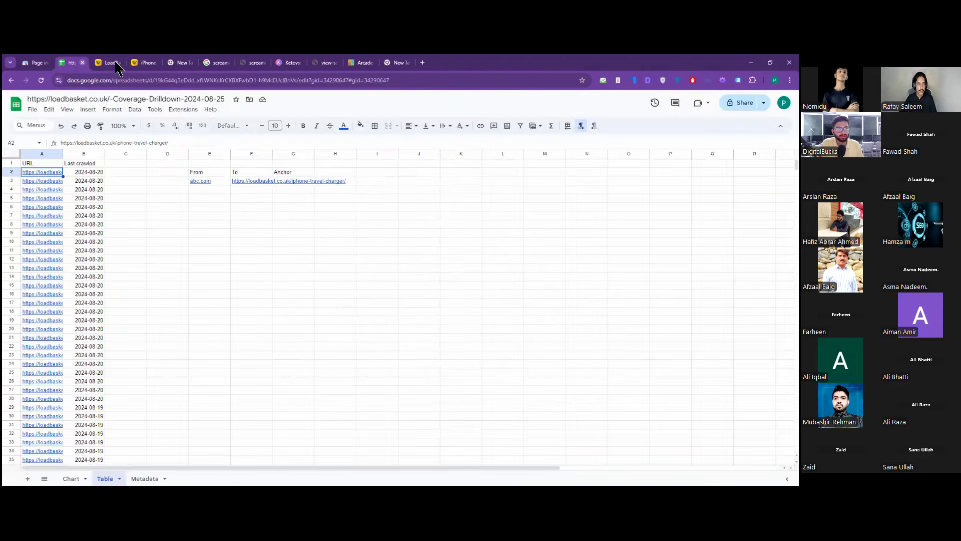
click(82, 62)
click(83, 62)
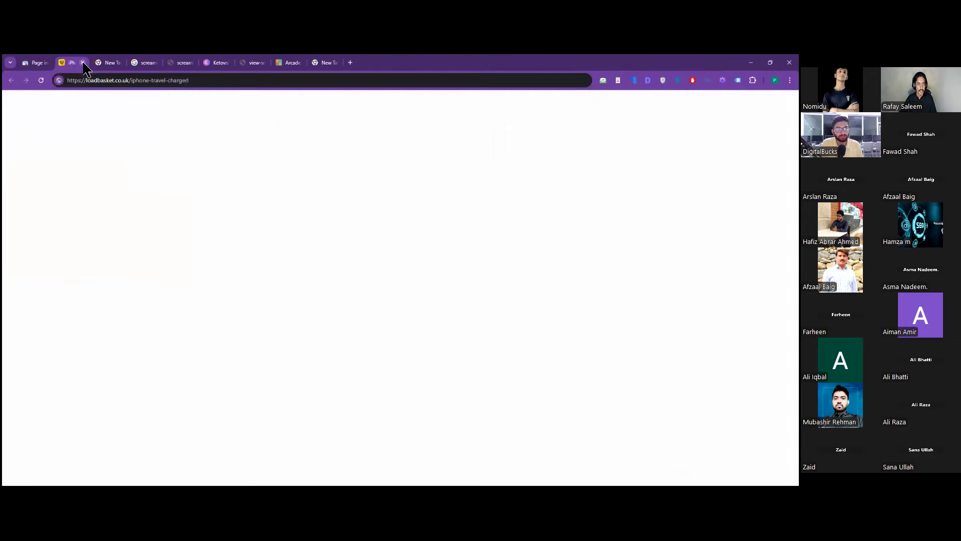
click(84, 63)
click(85, 62)
click(85, 63)
click(83, 62)
click(82, 63)
click(83, 63)
click(82, 62)
click(83, 63)
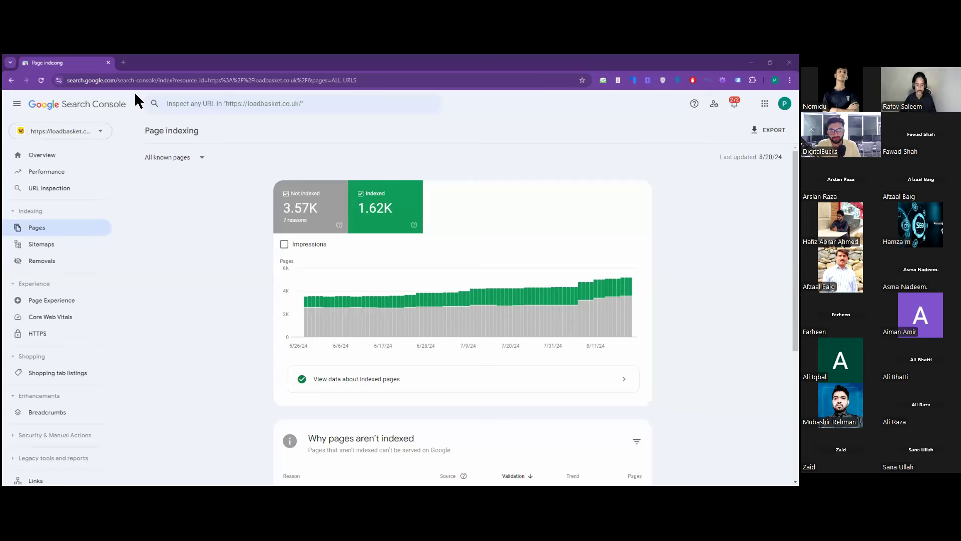
- Open juposh.com in a new tab and decline its discount sign-up offer
key(ctrl+t)
text(Juposh.com)
key(Return)
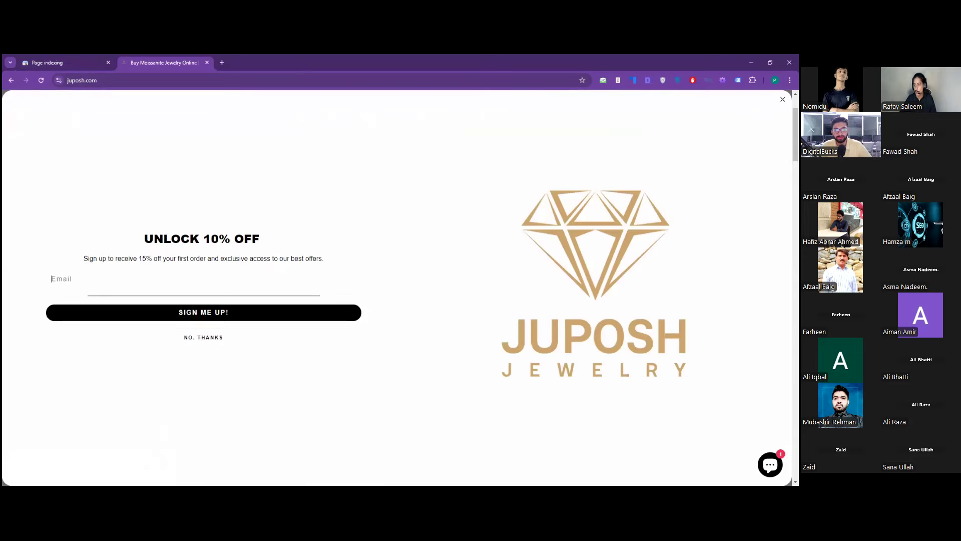
click(203, 337)
- Examine the Juposh homepage's collections, best sellers and new products sections
scroll(318, 385, down, 5)
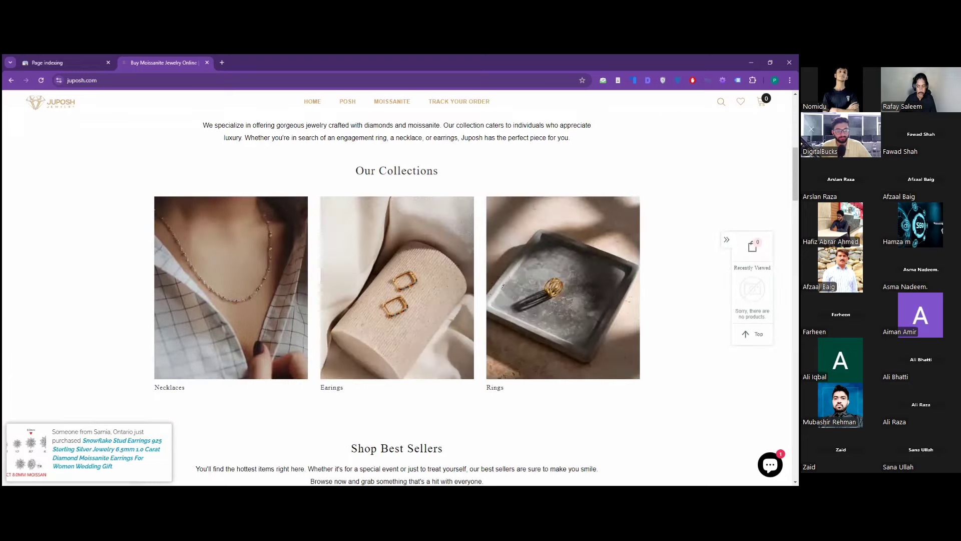
scroll(115, 332, down, 5)
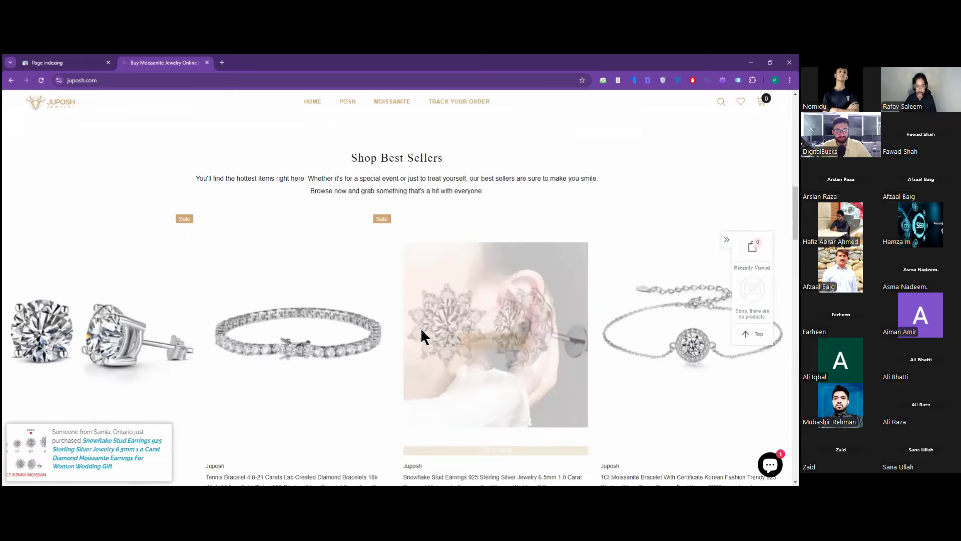
scroll(425, 331, down, 7)
scroll(287, 300, up, 4)
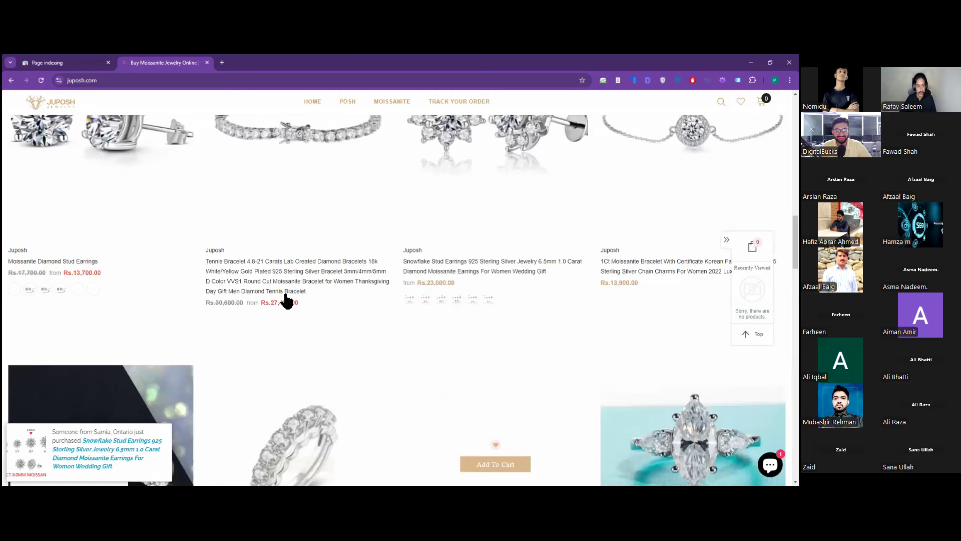
scroll(444, 386, down, 10)
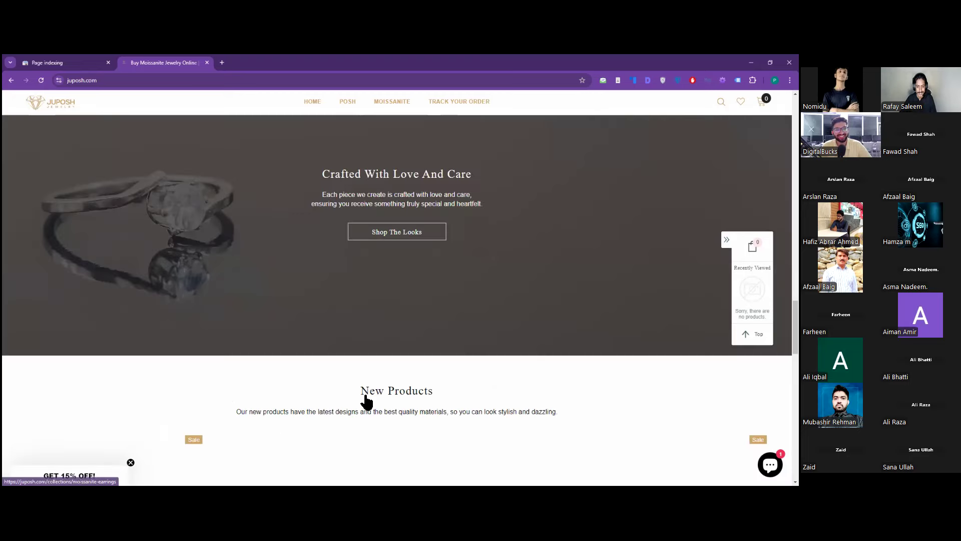
scroll(413, 387, down, 6)
scroll(414, 388, up, 5)
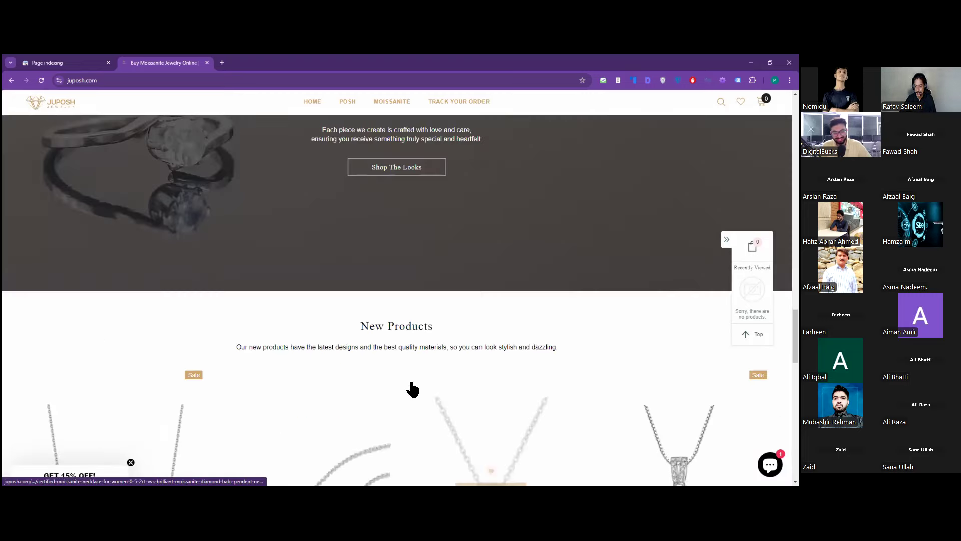
scroll(351, 150, up, 15)
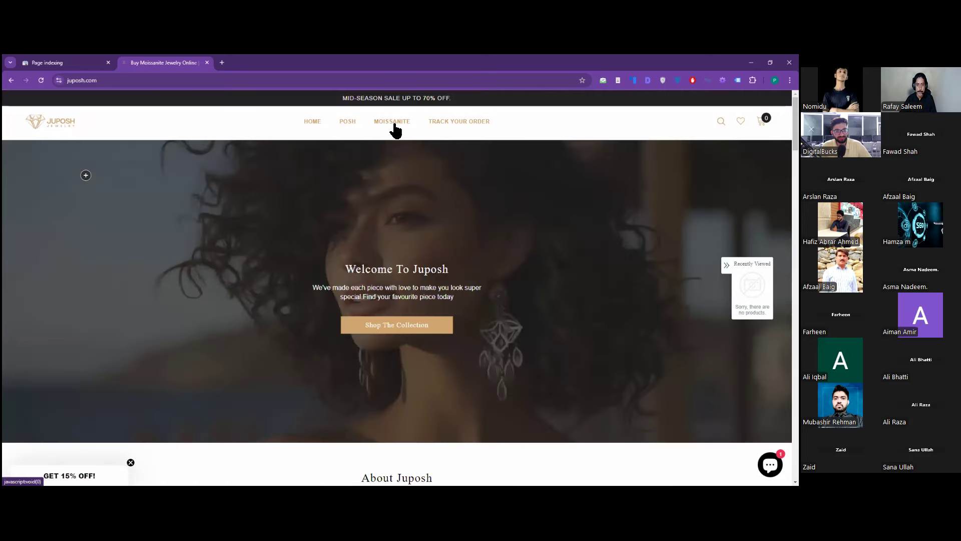
- Open Juposh's Clearance collection and check its sorting and items-per-page options
click(346, 124)
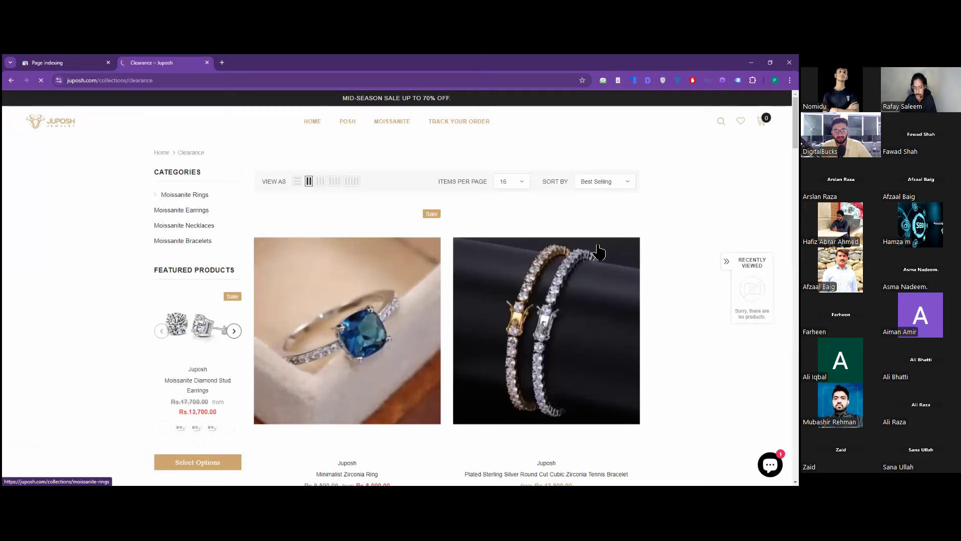
click(612, 183)
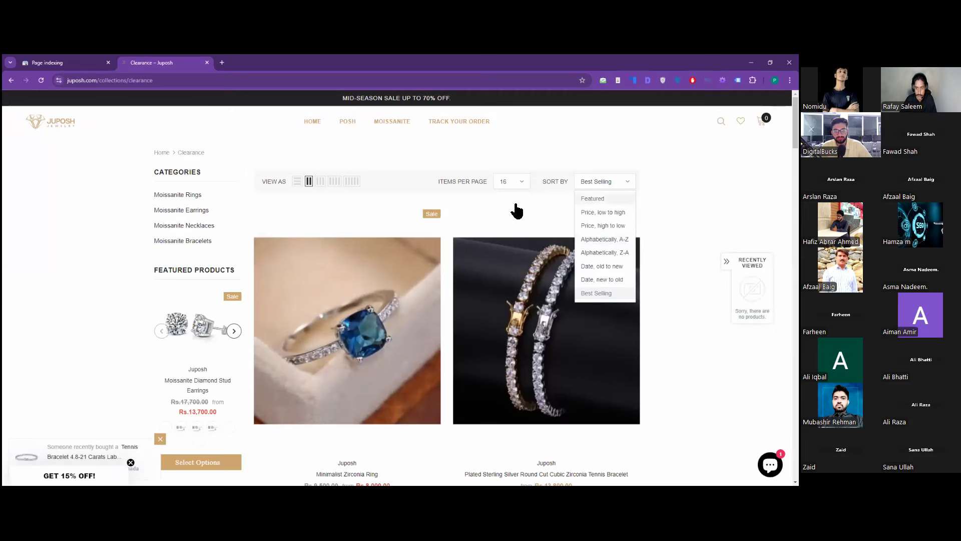
click(512, 182)
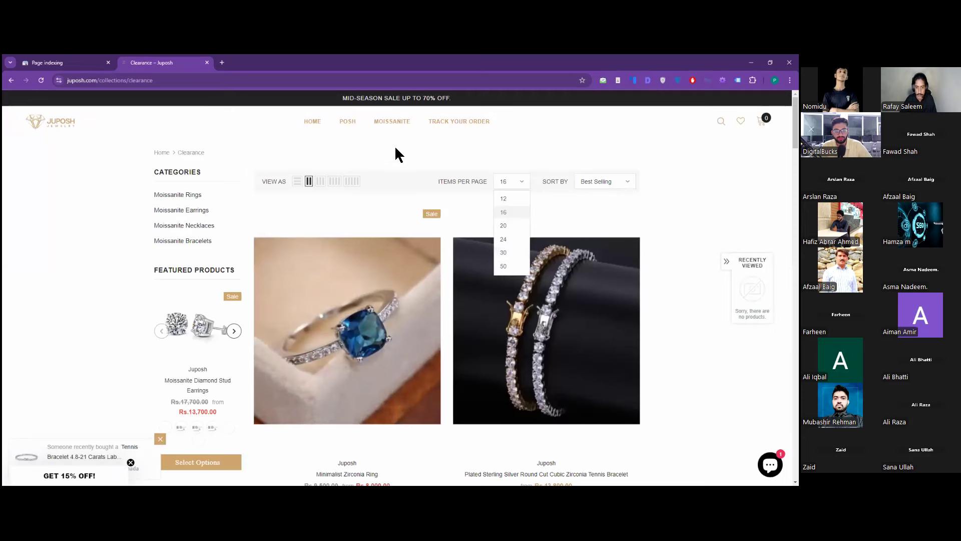
click(381, 221)
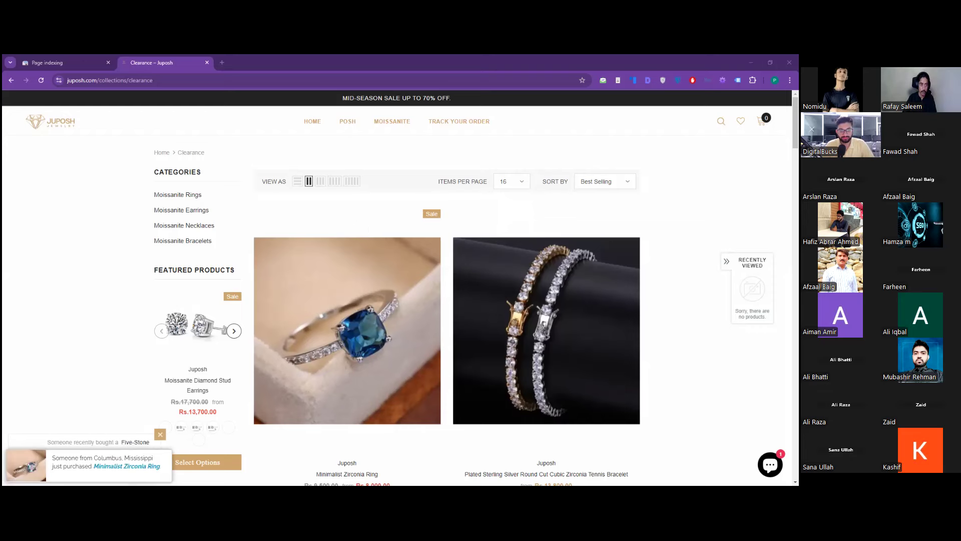
- Open kiltboxshop.com in a new tab and go to its premium tartan kilts collection
key(ctrl+t)
text(kiltboxshop.com)
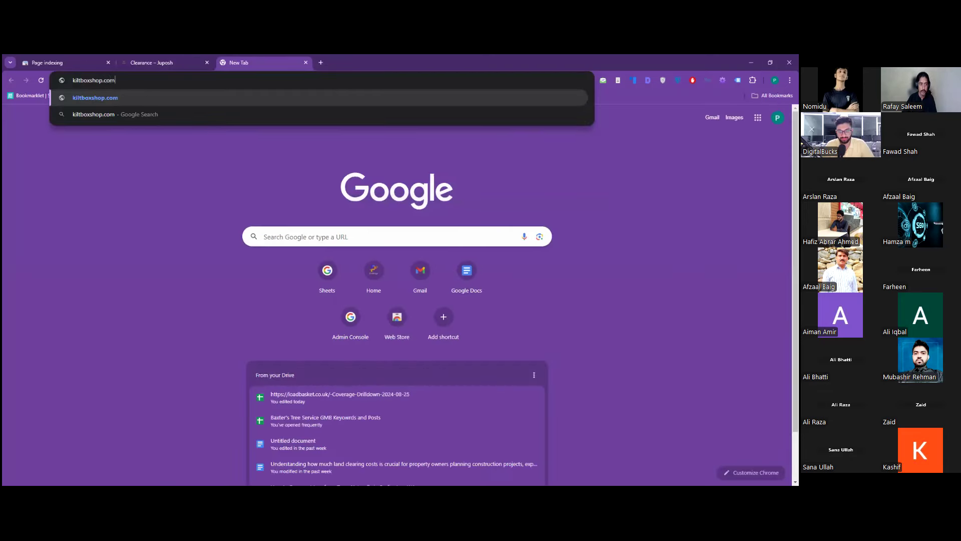
key(Return)
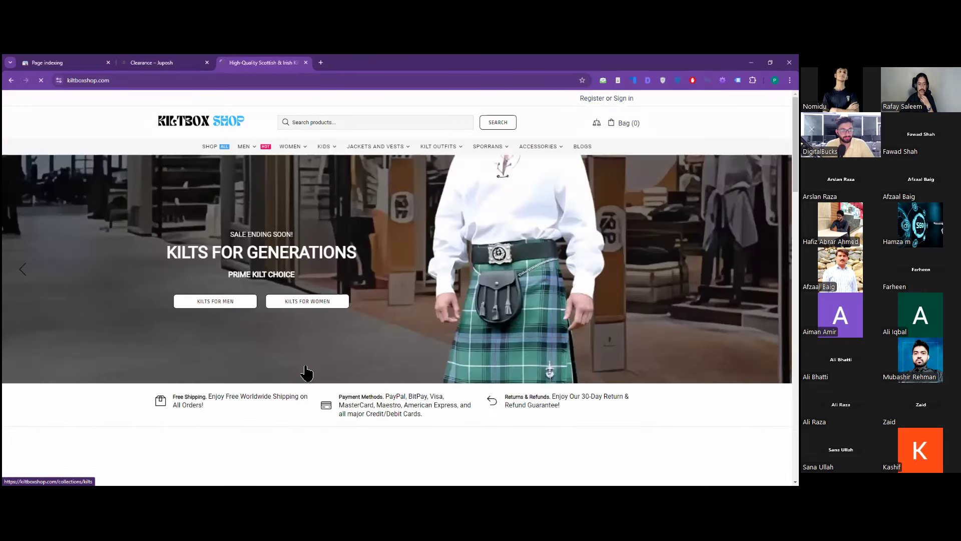
scroll(307, 373, down, 5)
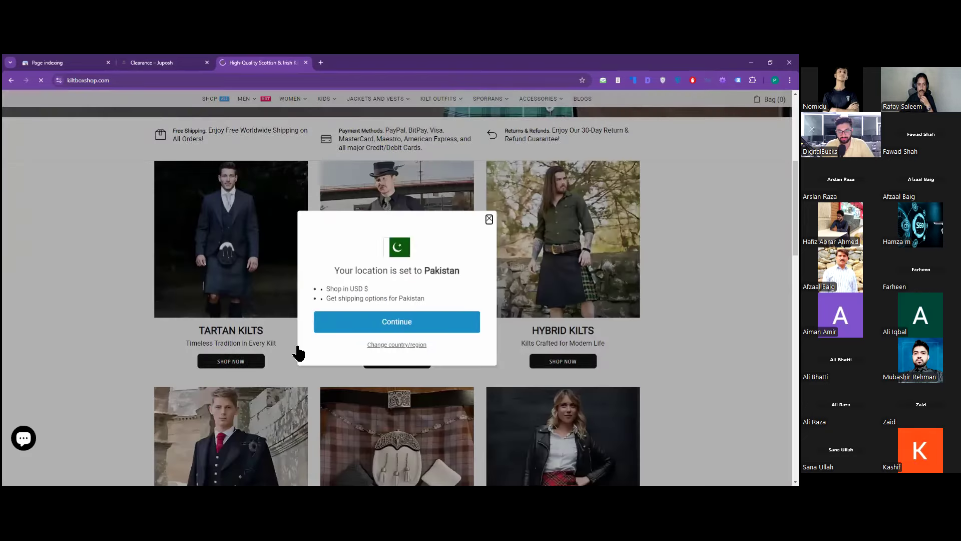
scroll(299, 240, down, 5)
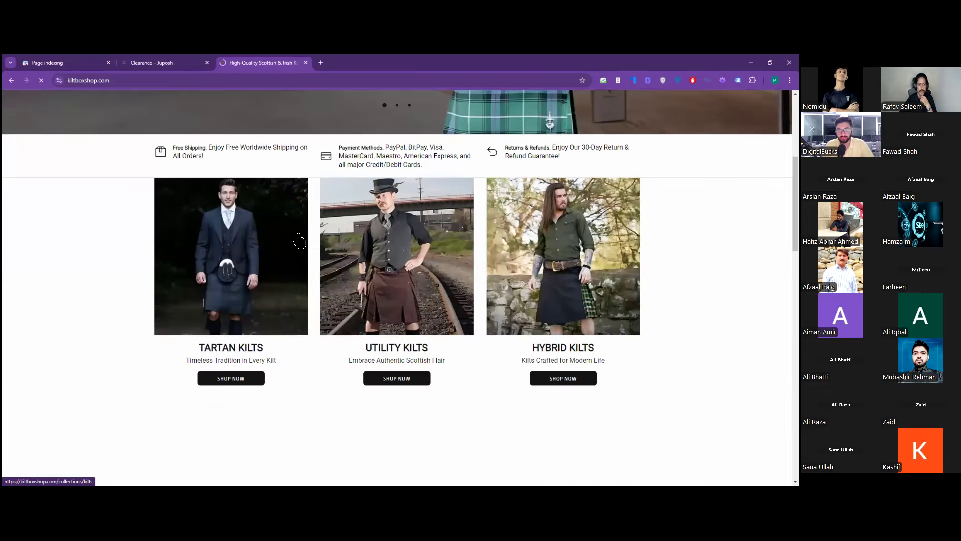
click(299, 241)
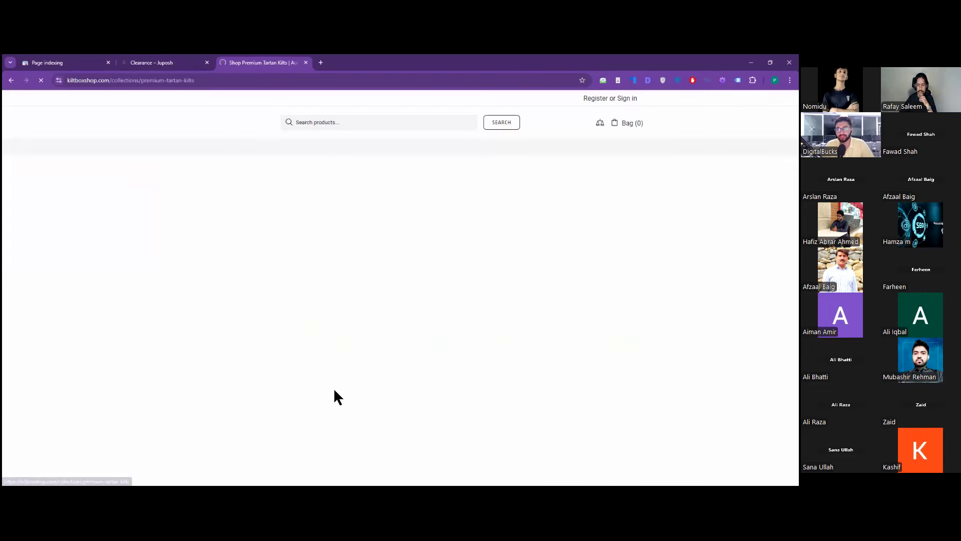
- Examine the premium tartan kilts collection page's description, product grid, pagination and URL for sorting or filter options
scroll(401, 387, down, 5)
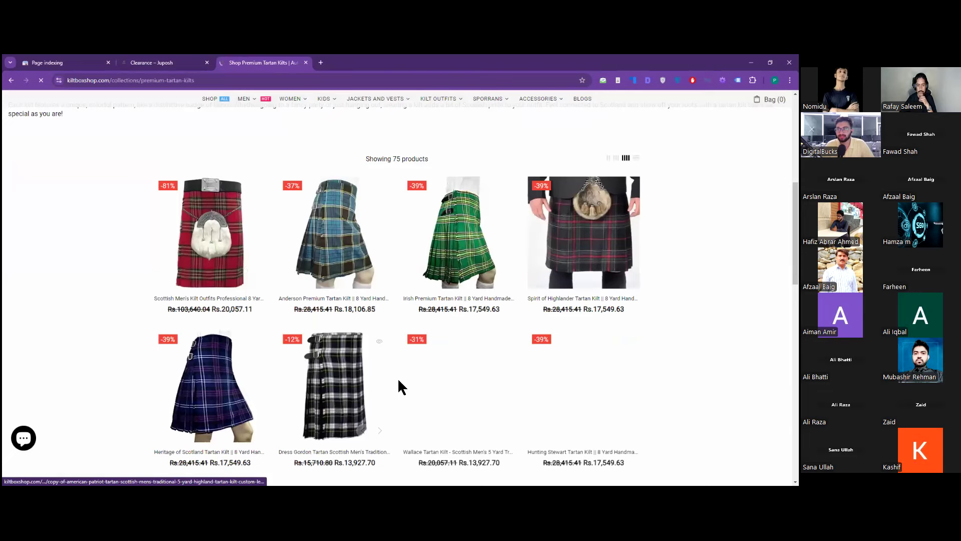
scroll(397, 377, up, 4)
scroll(399, 383, up, 5)
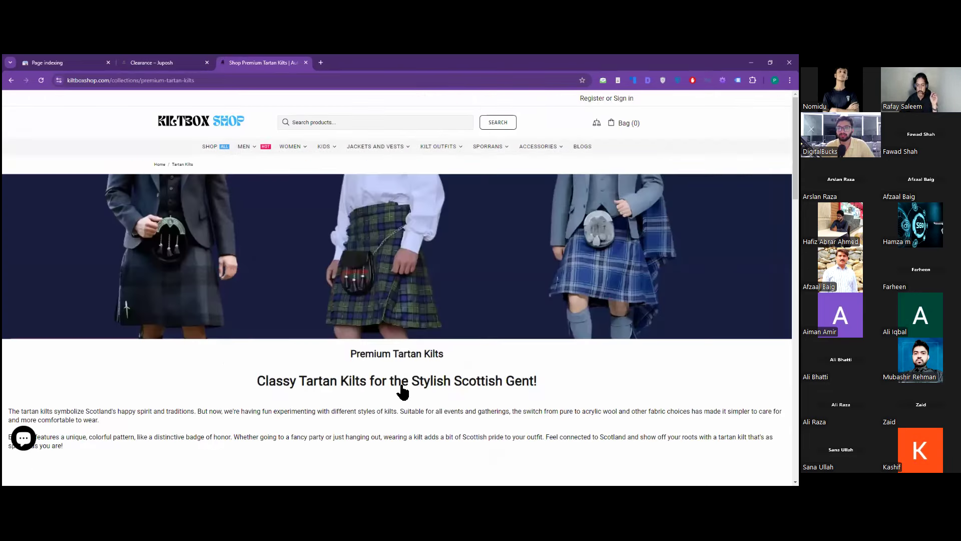
scroll(403, 392, down, 5)
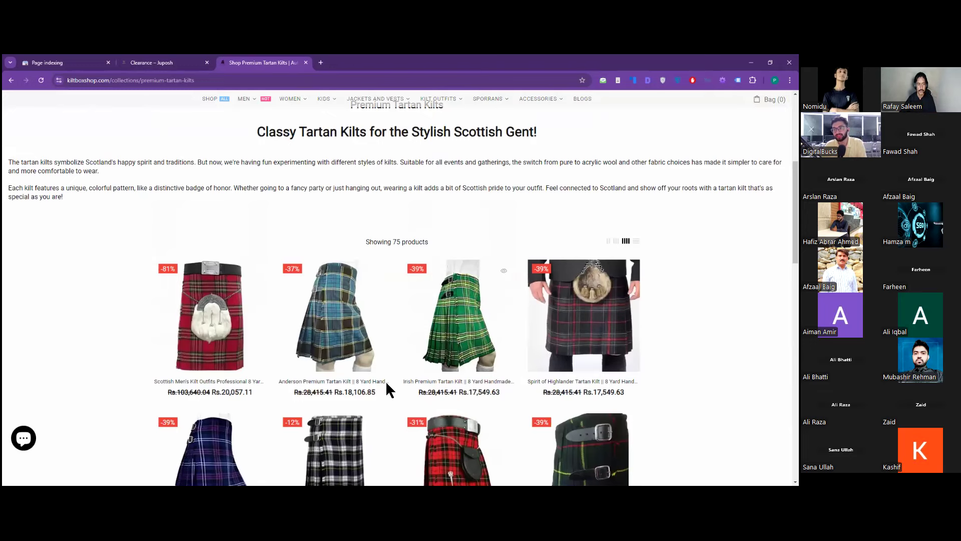
scroll(387, 390, down, 20)
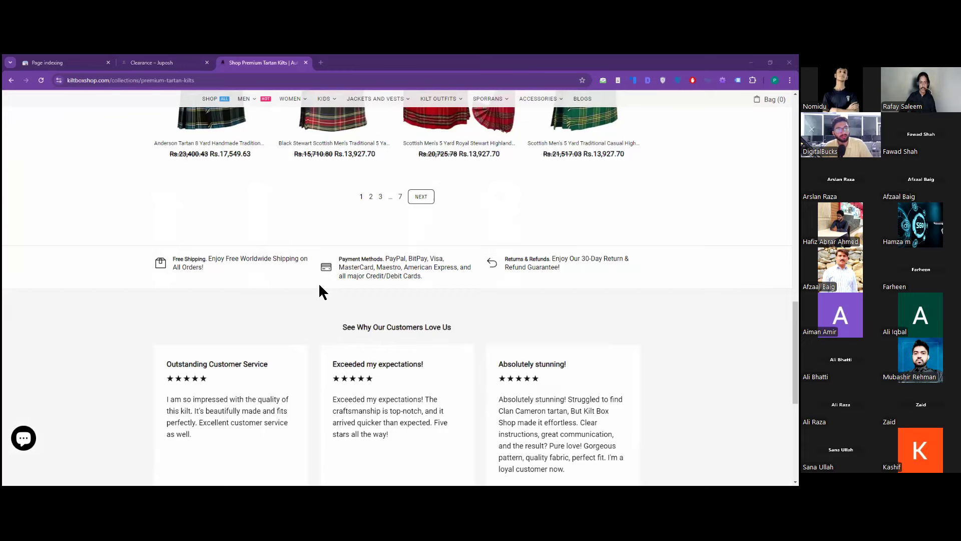
scroll(322, 293, up, 15)
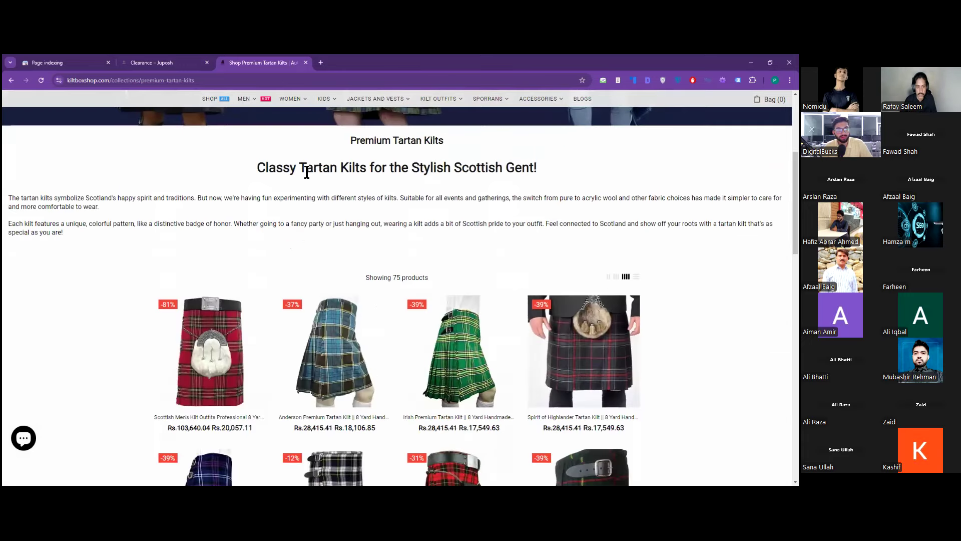
scroll(363, 308, down, 1)
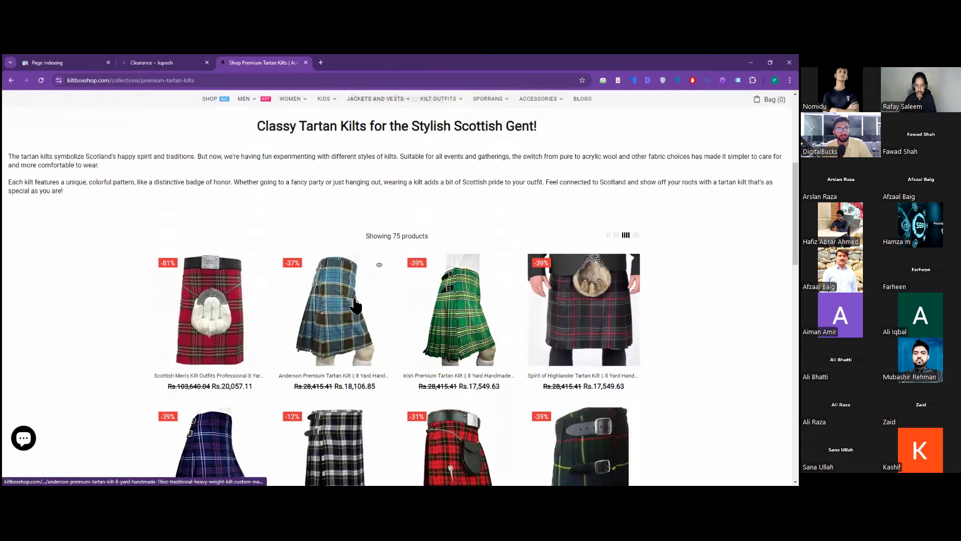
scroll(54, 273, up, 3)
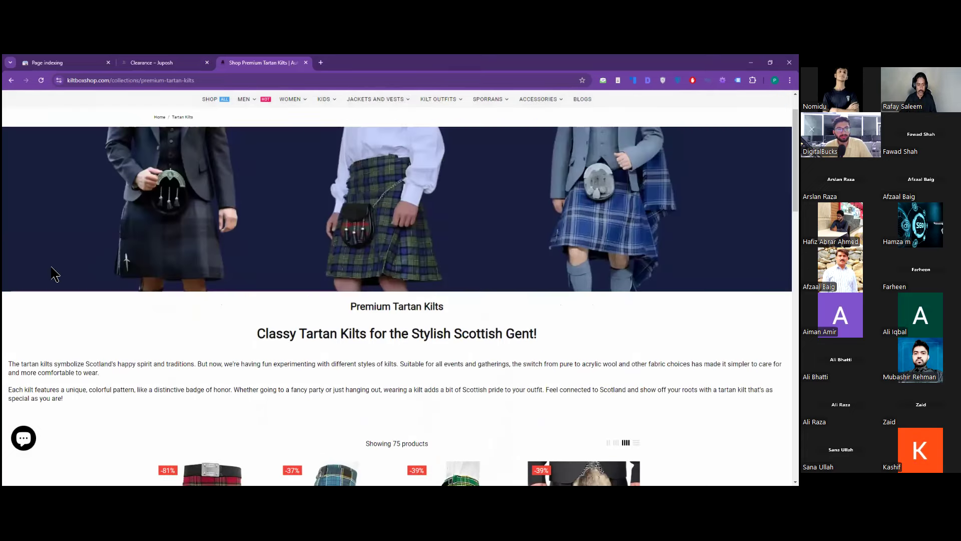
scroll(73, 370, down, 1)
scroll(70, 350, down, 3)
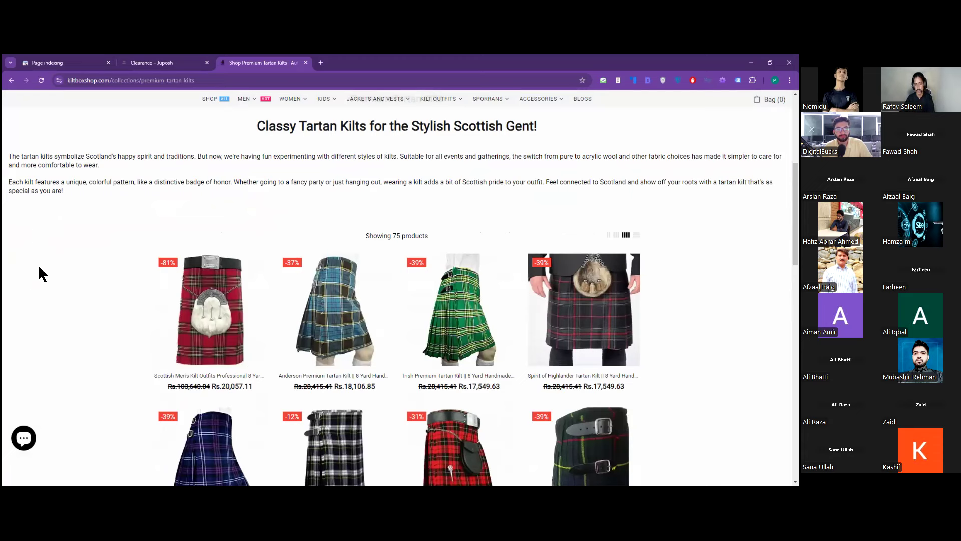
click(183, 80)
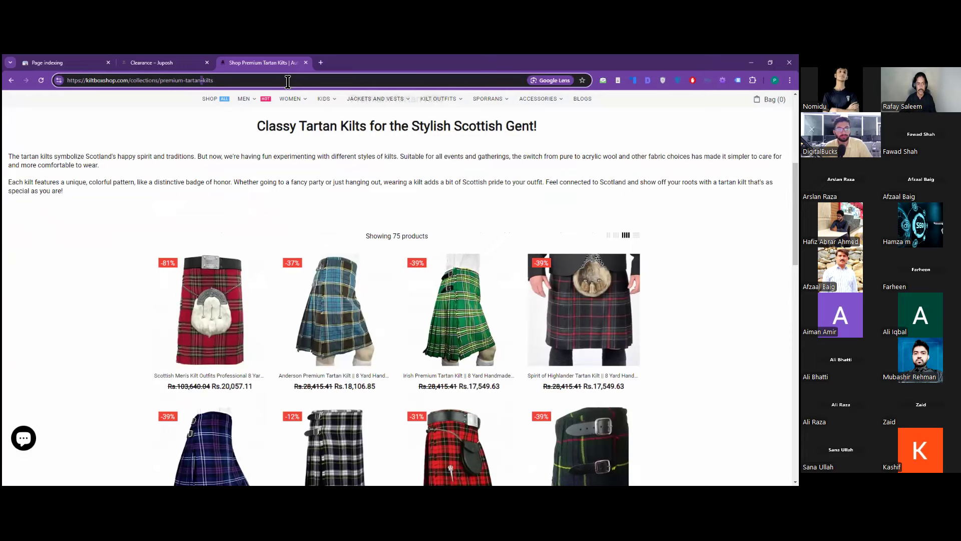
- Return to LoadBasket's Page indexing report and review the reasons why pages aren't indexed
click(55, 62)
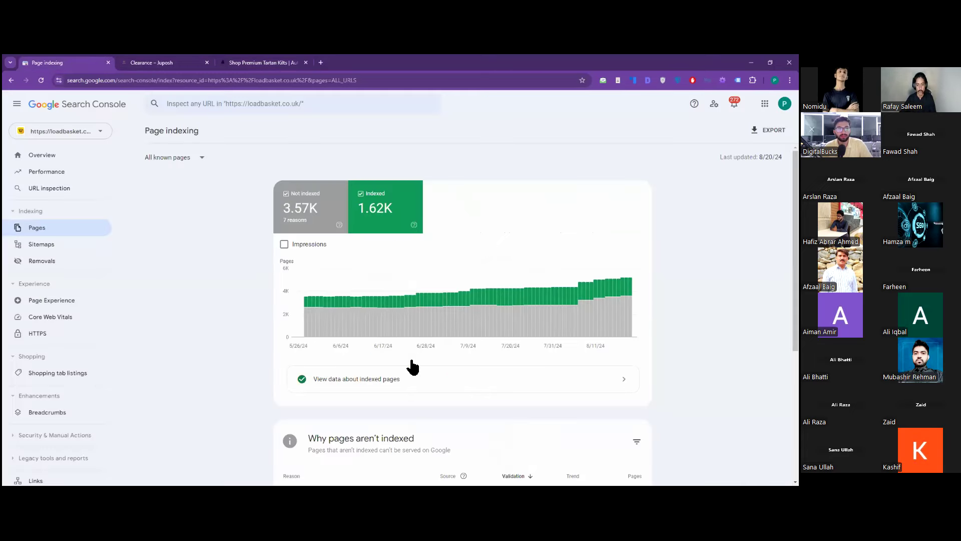
scroll(413, 367, down, 4)
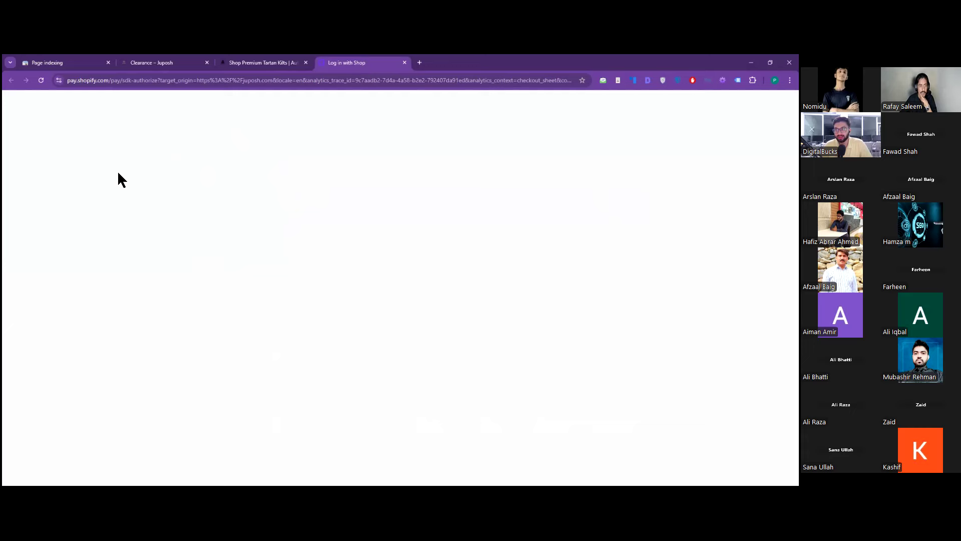
click(68, 63)
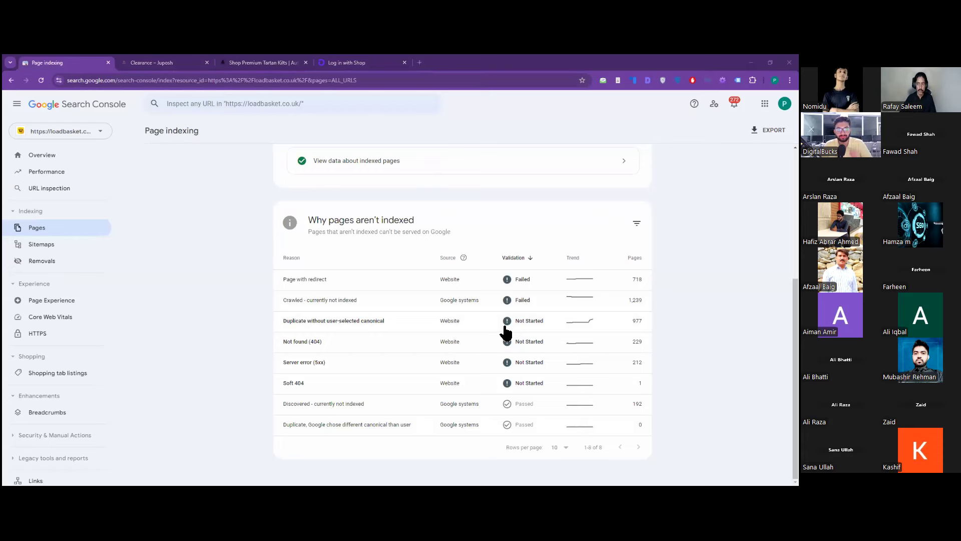
- Write the example collection address abc.com/collections/men-perfume in a new tab without loading it
key(ctrl+t)
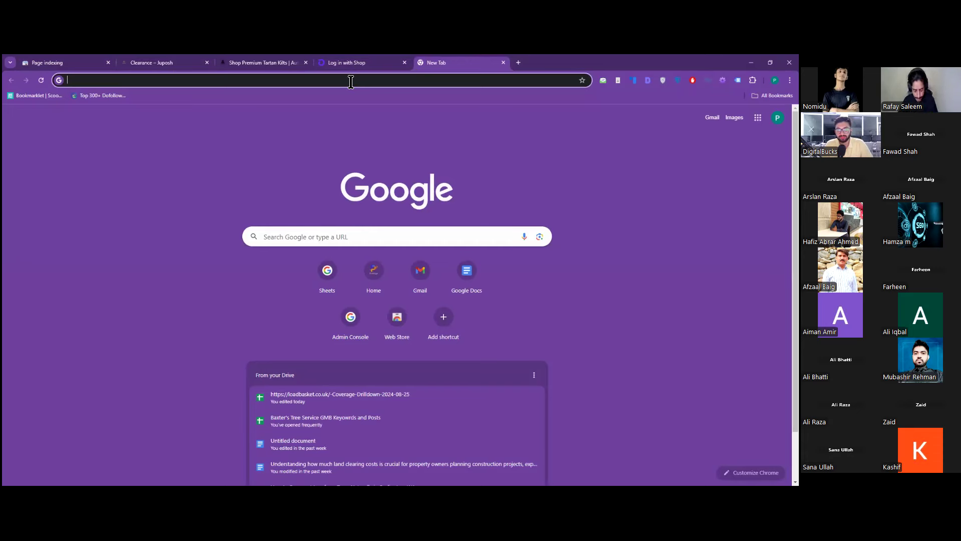
text(abc.com)
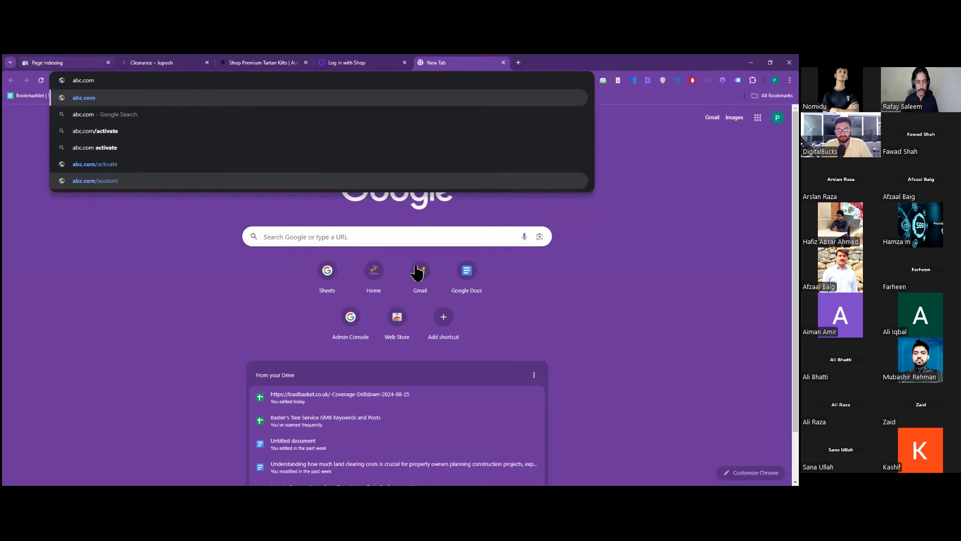
key(Escape)
text(/collecty)
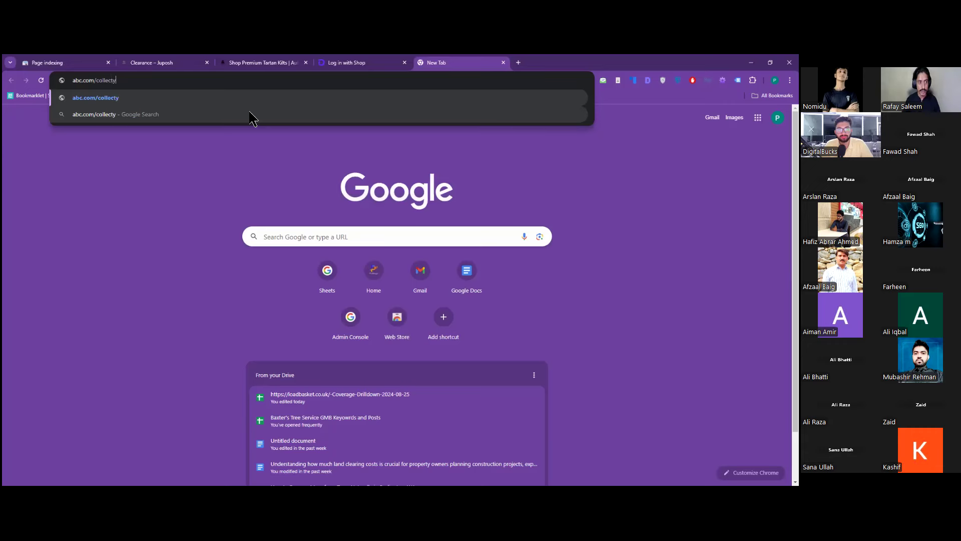
key(BackSpace)
text(ions/)
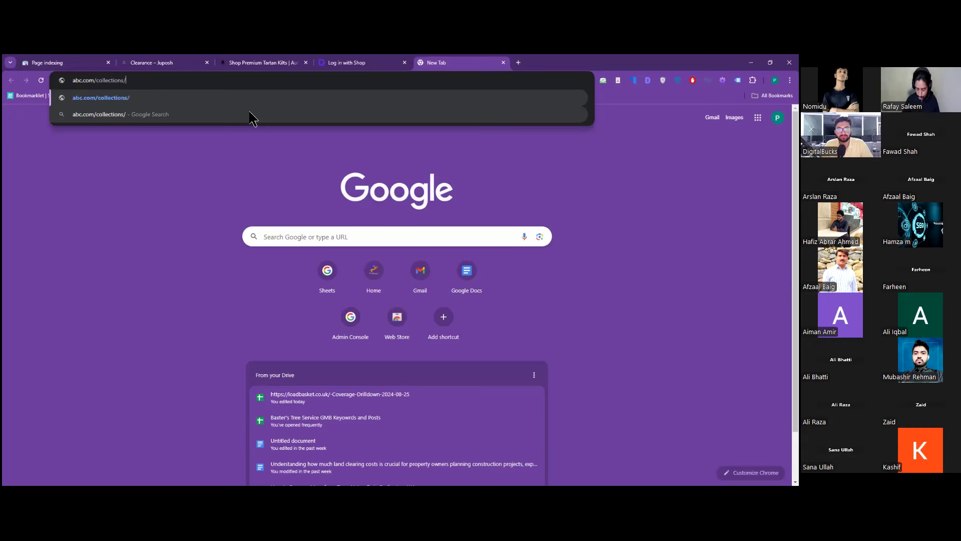
text(perfume)
key(ctrl+Left)
text(men-)
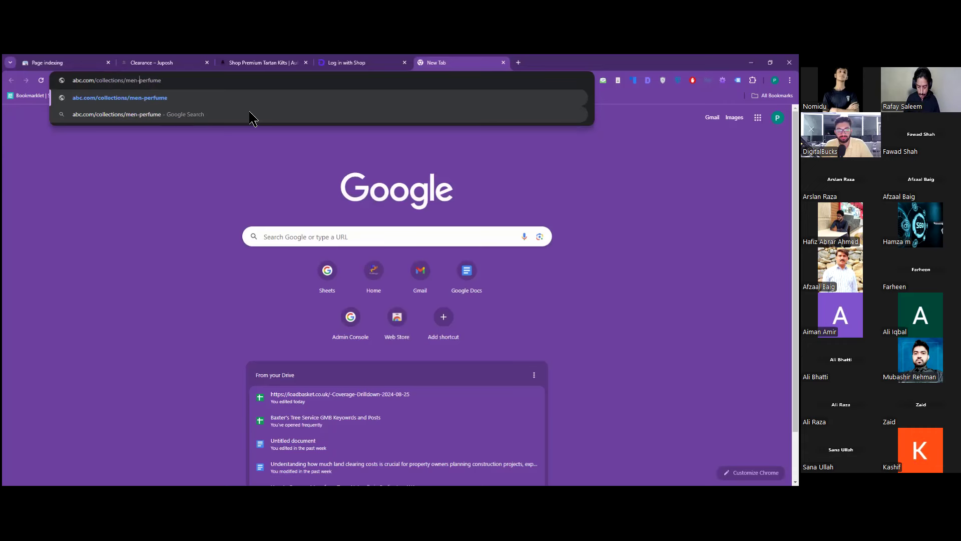
key(BackSpace)
key(End)
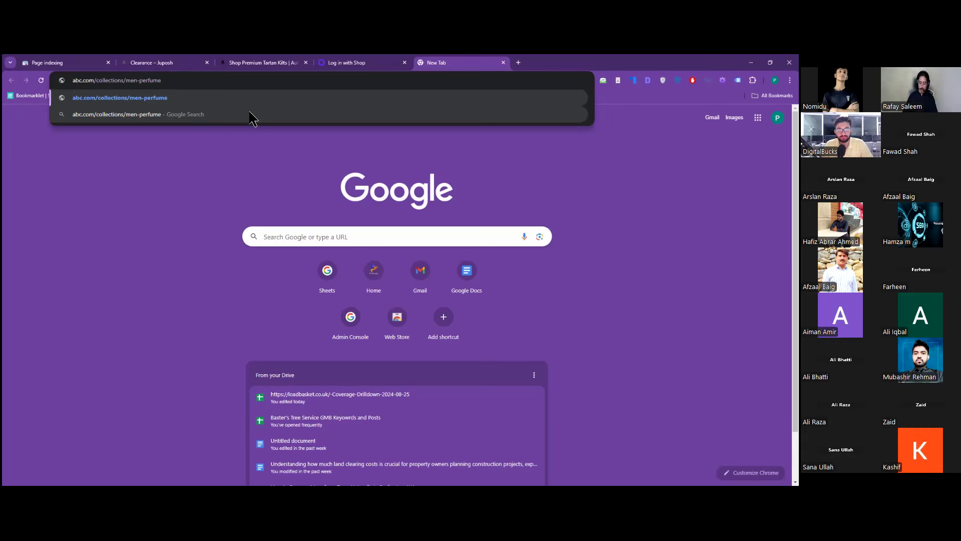
- Extend the example address with the filter parameter ?filter=rose+jasmin, leaving it unloaded
text(?)
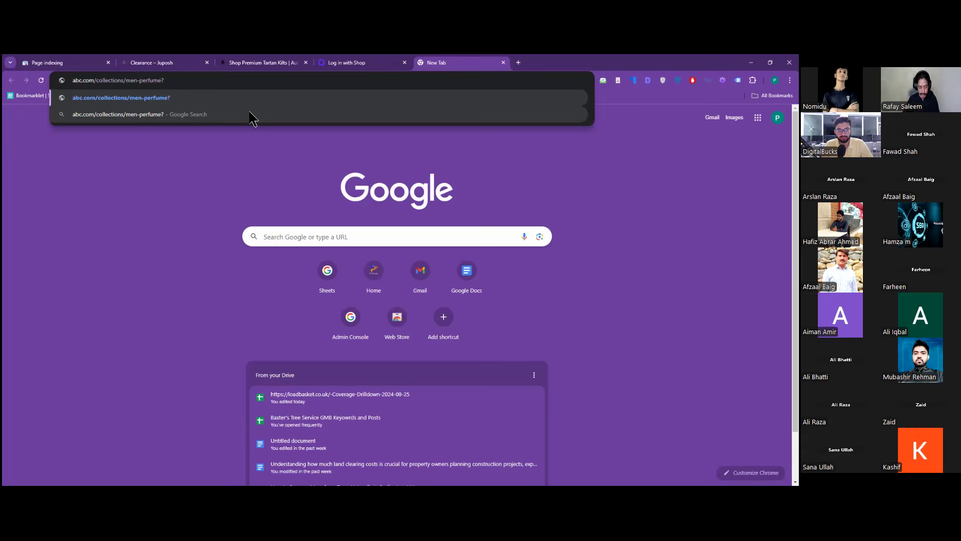
text(filte)
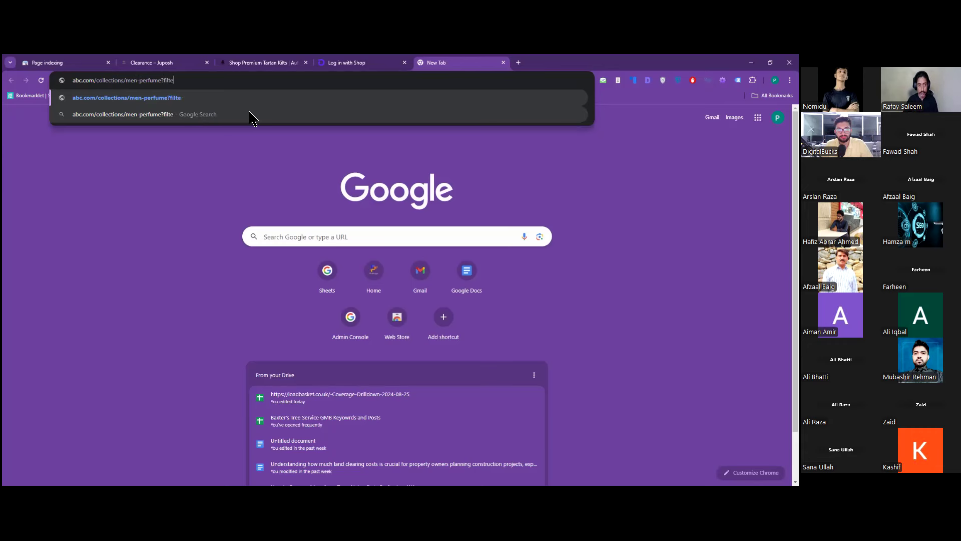
text(r=)
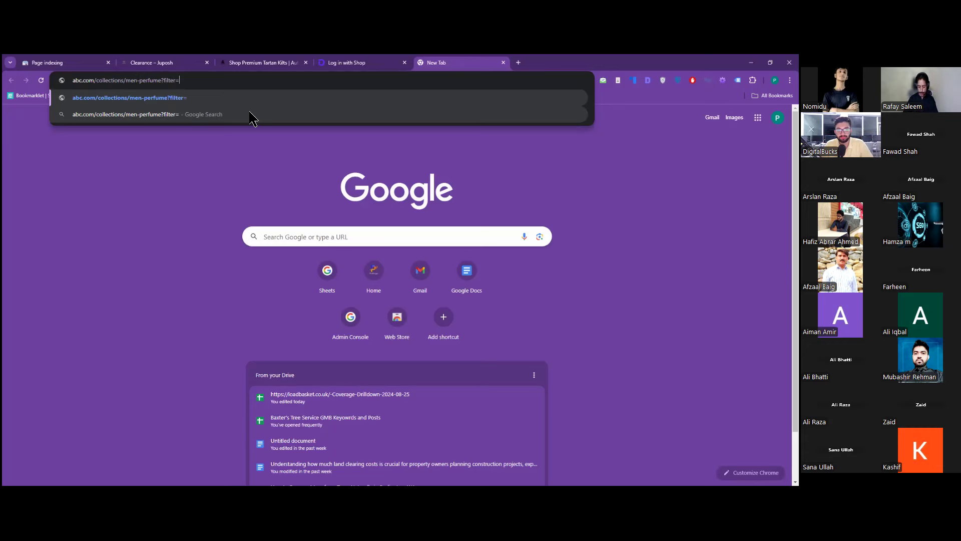
text(rose)
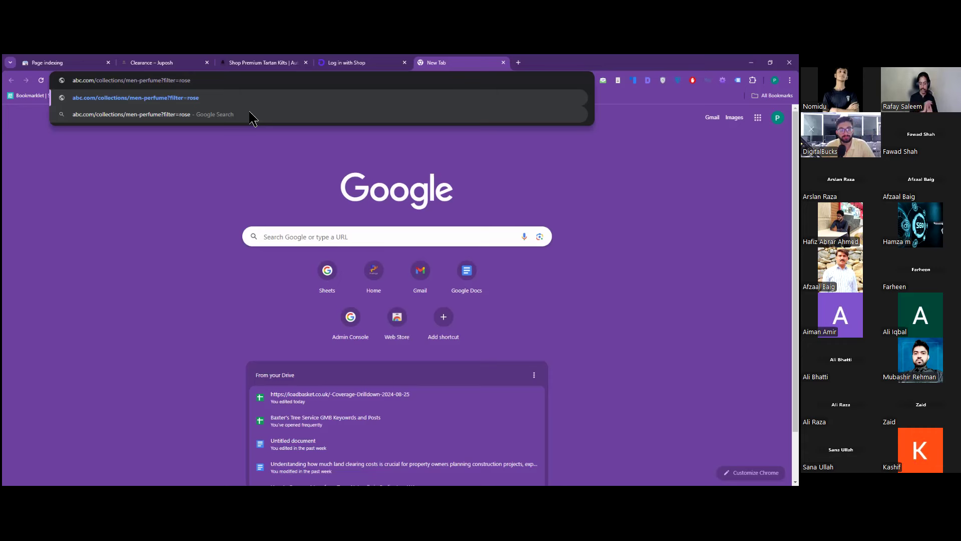
text(+jasmin)
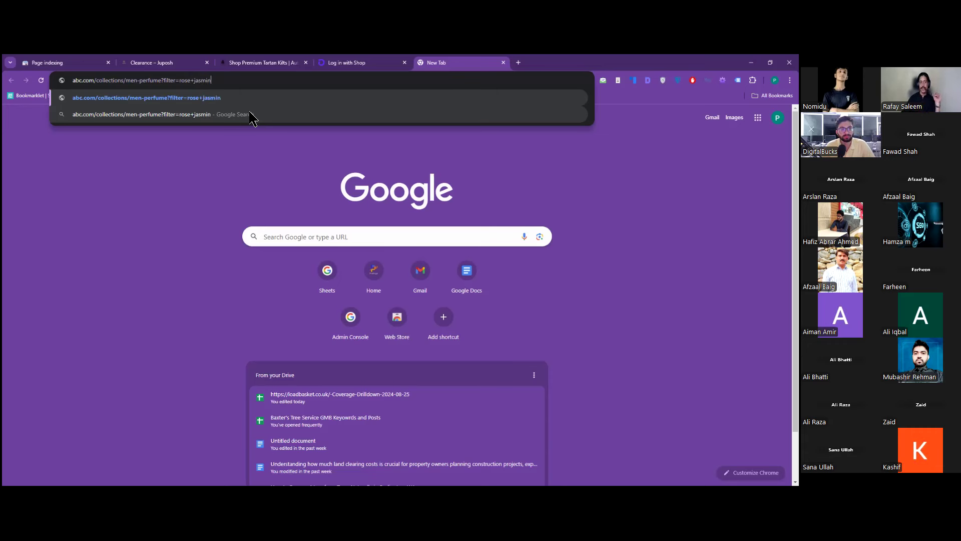
click(171, 257)
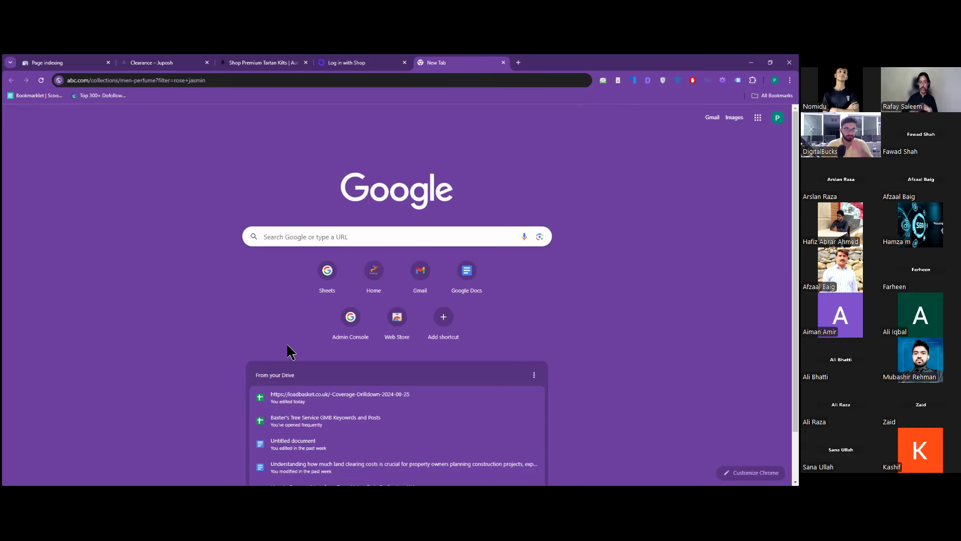
- Highlight the rose and jasmin filter values in the example address to point out the parameter's parts
click(188, 81)
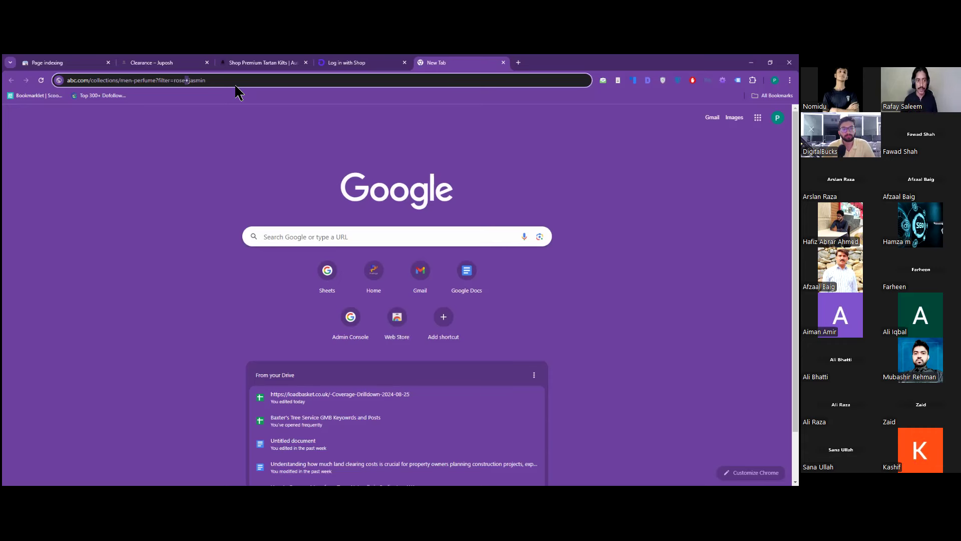
key(Right)
key(ctrl+shift+Left)
key(Left)
key(ctrl+shift+Right)
key(ctrl+shift+Right)
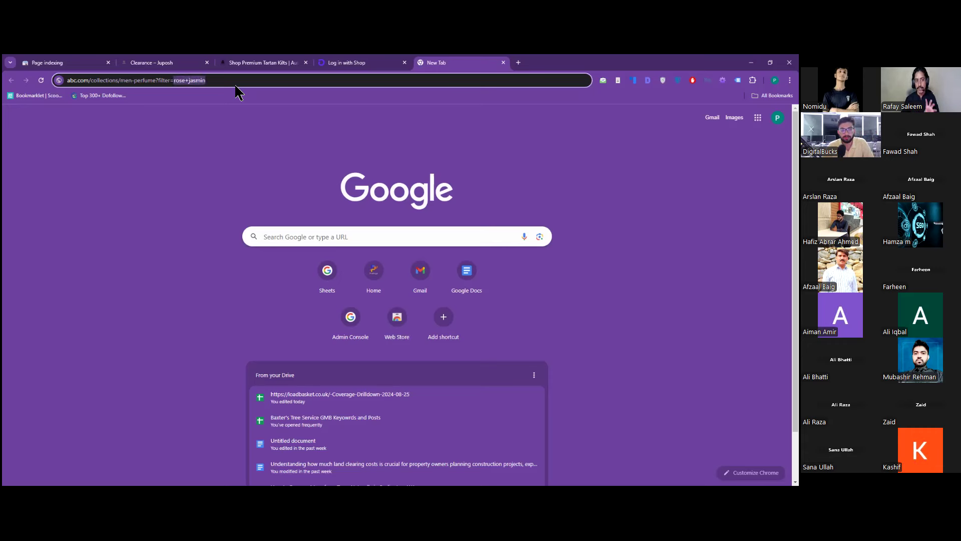
key(Right)
key(ctrl+shift+Left)
key(ctrl+shift+Left)
key(ctrl+shift+Left)
key(ctrl+shift+Right)
key(ctrl+shift+Right)
key(ctrl+shift+Left)
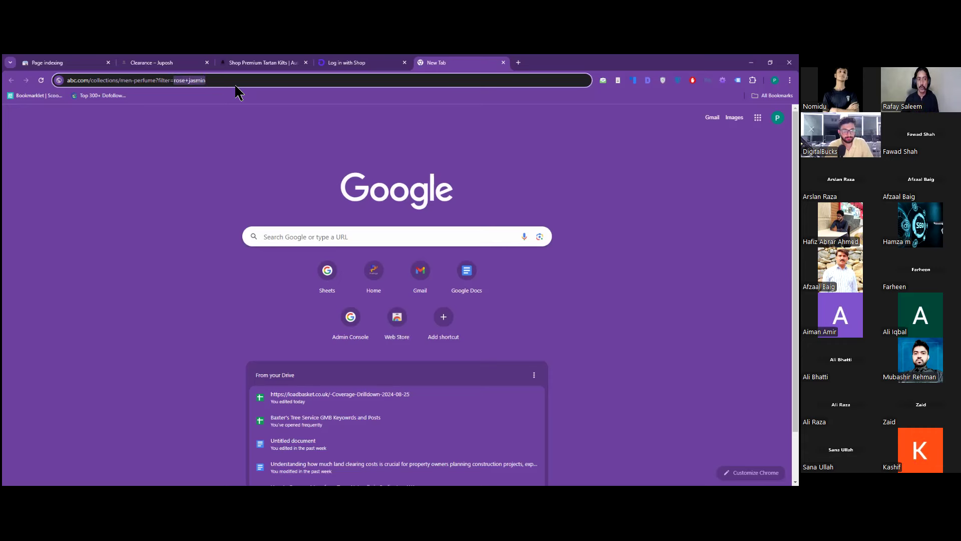
key(ctrl+shift+Right)
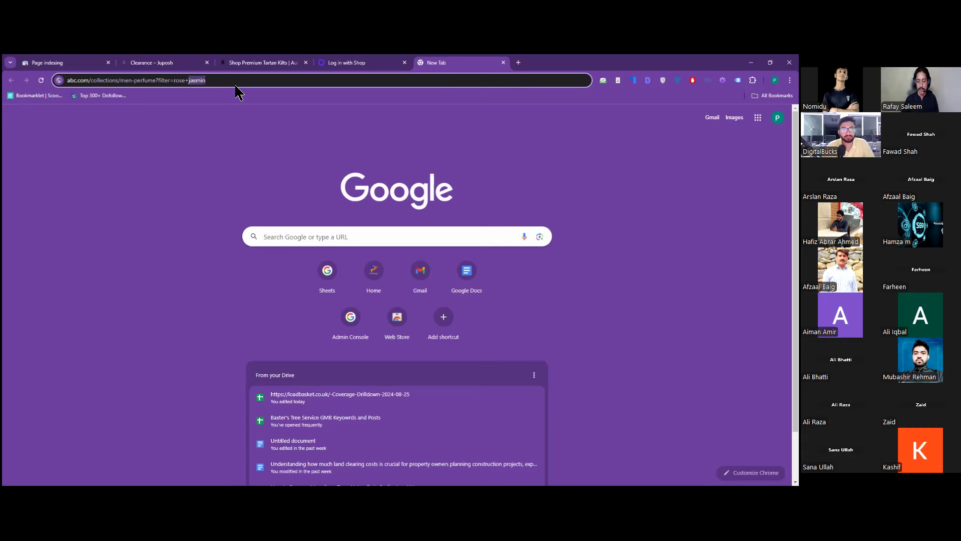
key(Left)
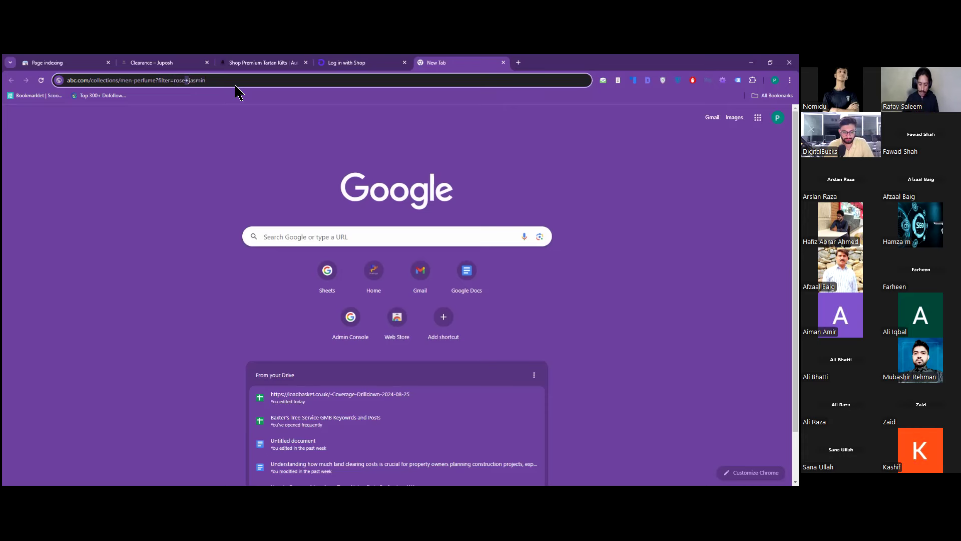
key(ctrl+t)
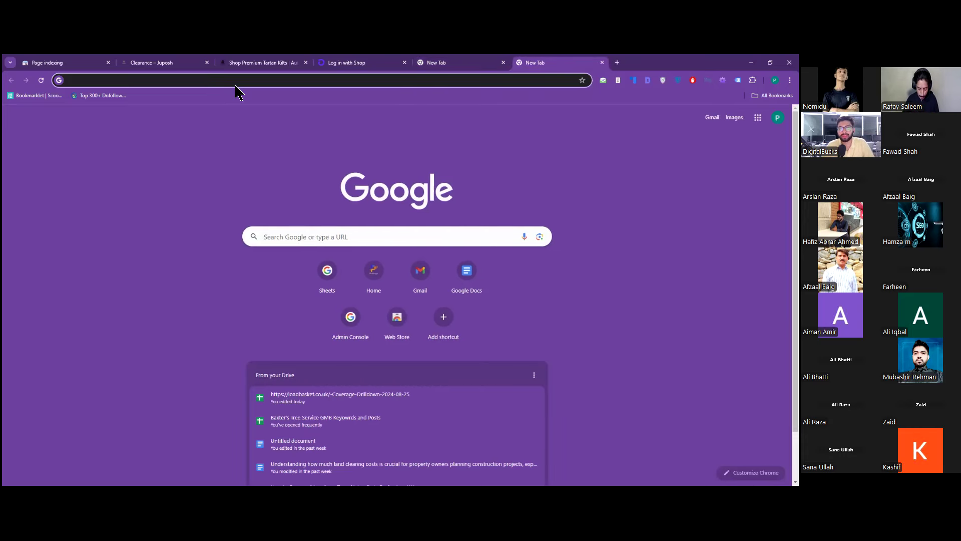
click(203, 63)
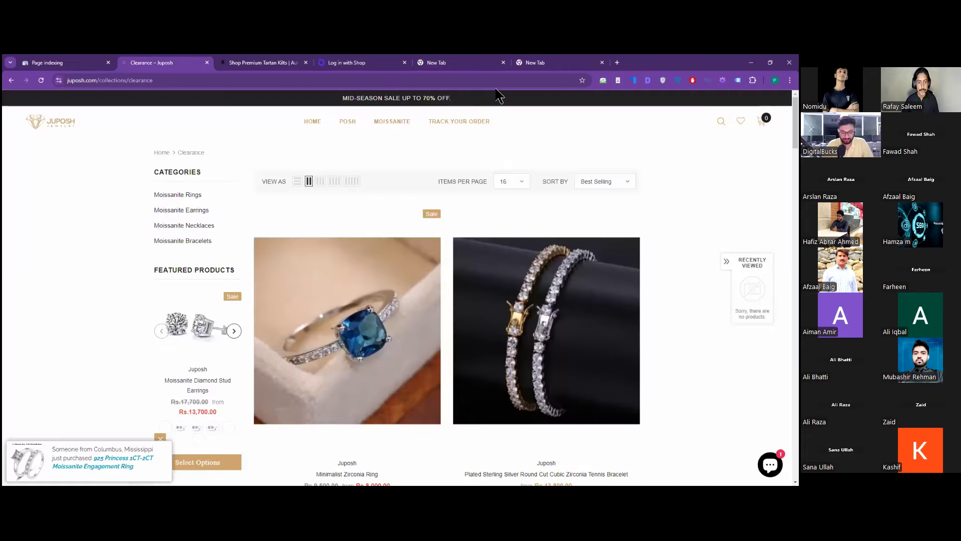
click(547, 63)
click(259, 80)
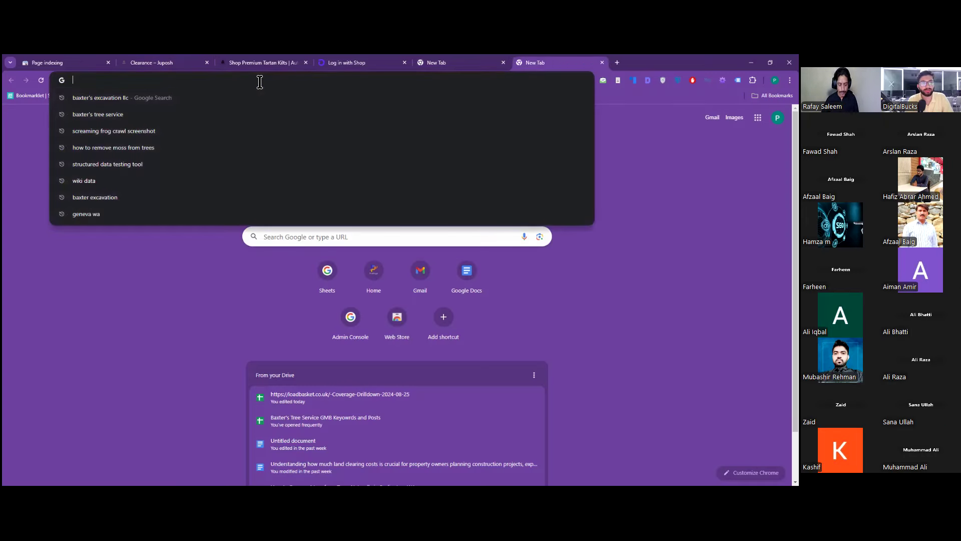
text(game)
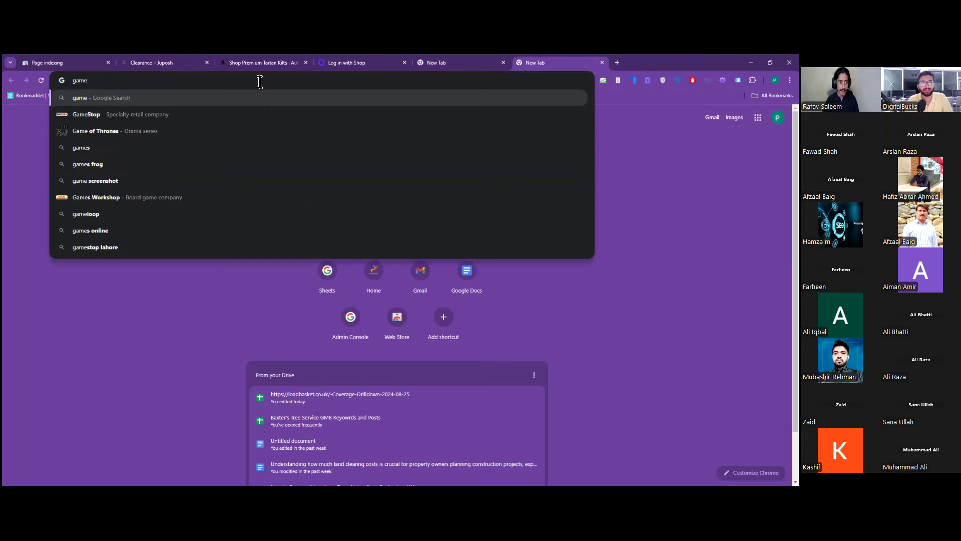
key(ctrl+a)
key(BackSpace)
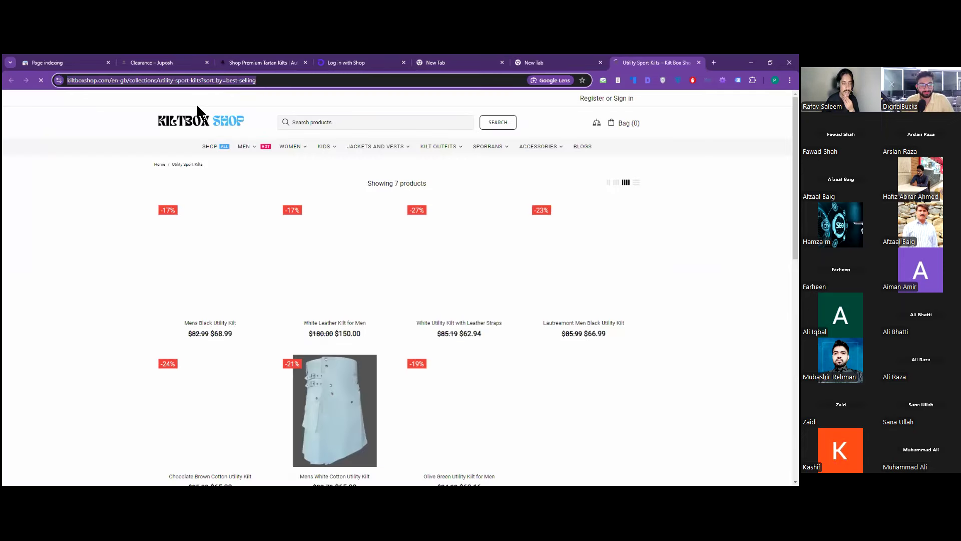
- Examine Kiltbox Shop's Utility Sport Kilts page and the sort_by=best-selling parameter in its URL
drag(203, 80, 256, 80)
click(73, 313)
scroll(564, 460, down, 5)
scroll(476, 408, up, 5)
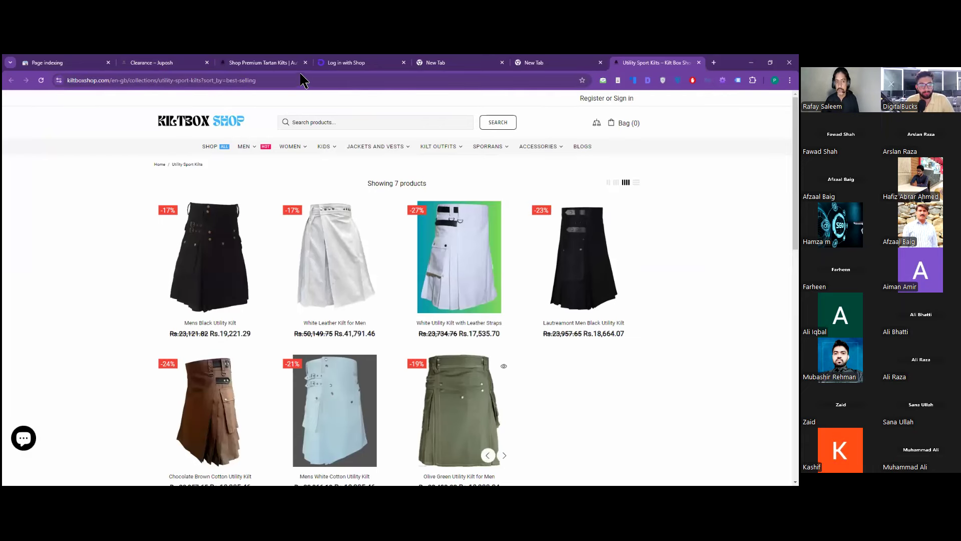
- Load Kiltbox Shop's robots.txt file, kiltboxshop.com/robots.txt, in a new tab
click(107, 83)
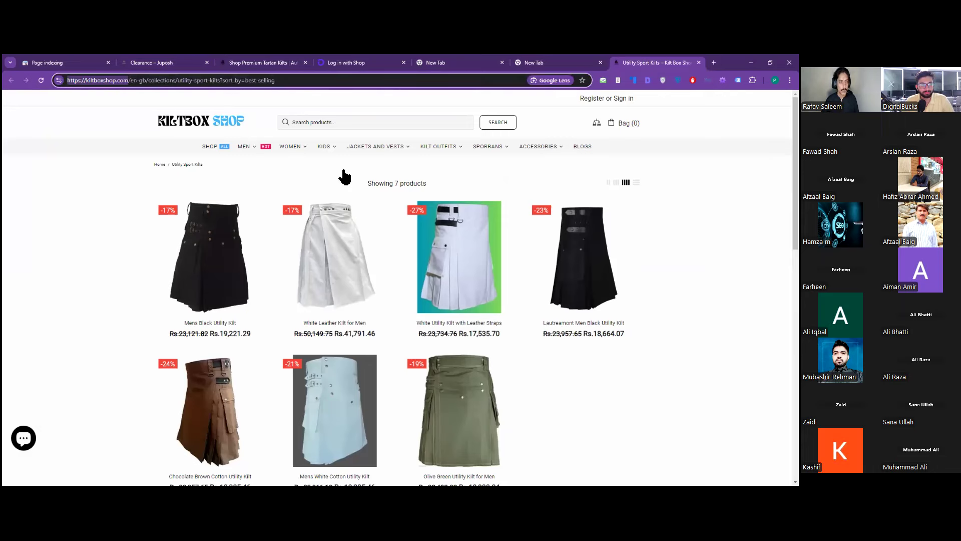
key(ctrl+t)
text(https://kiltboxshop.com/)
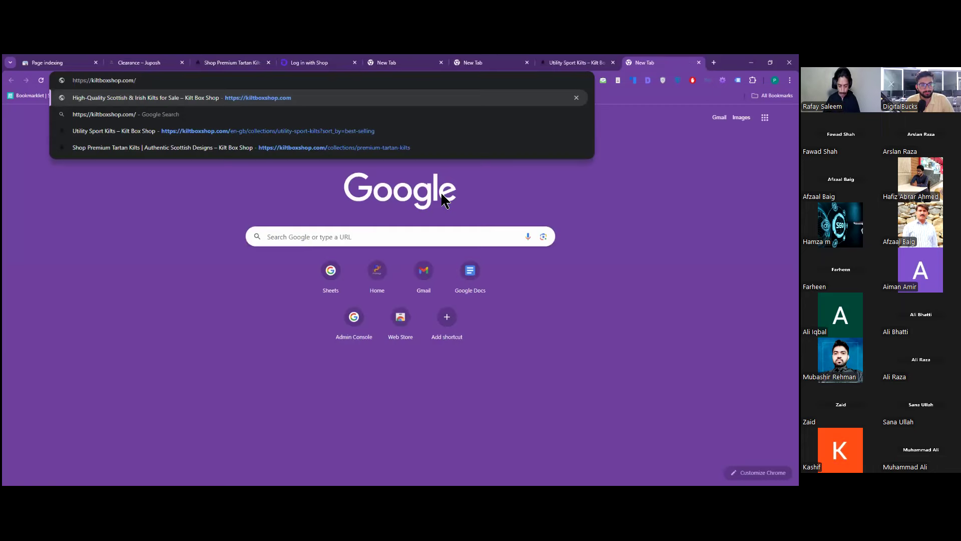
text(robots.txt)
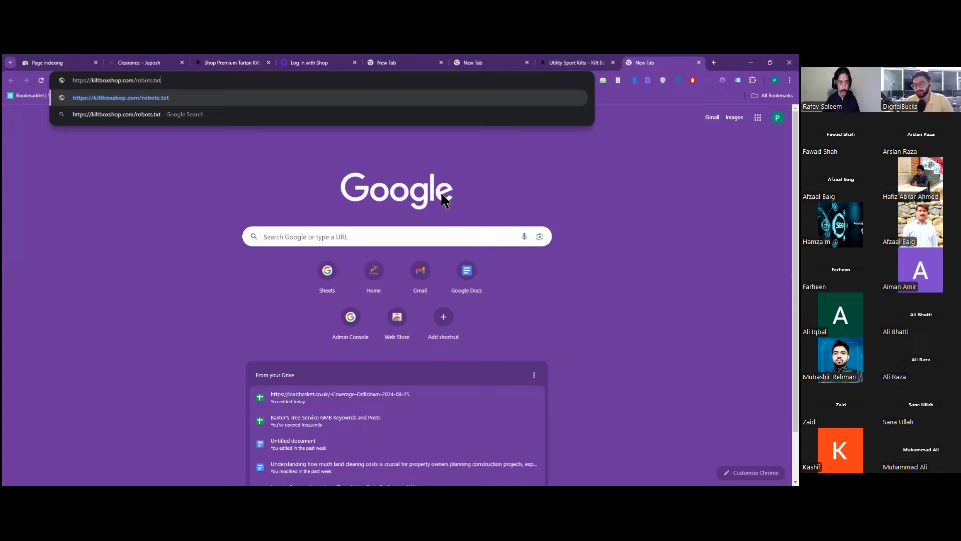
key(Return)
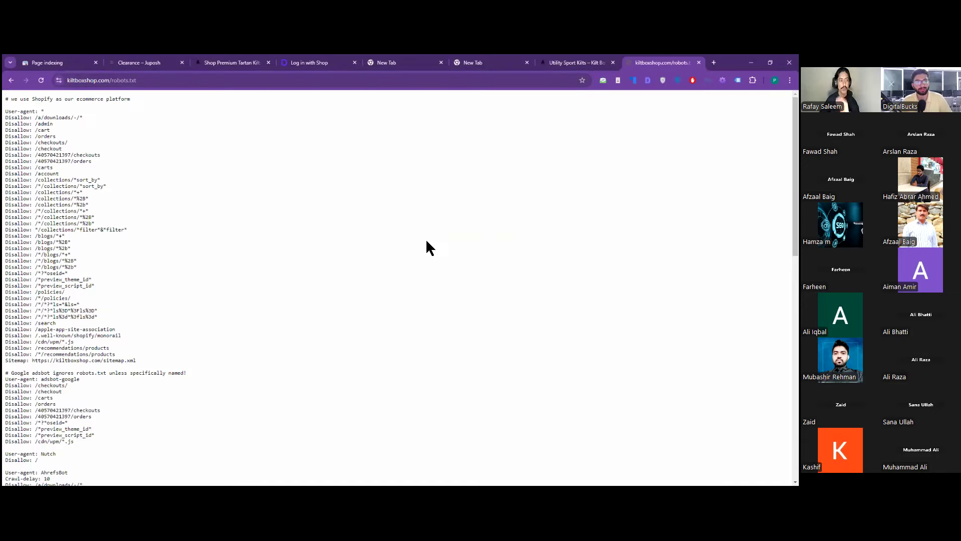
- Copy the sort_by parameter name from the Utility Sport Kilts URL and search the robots.txt page for it
click(595, 61)
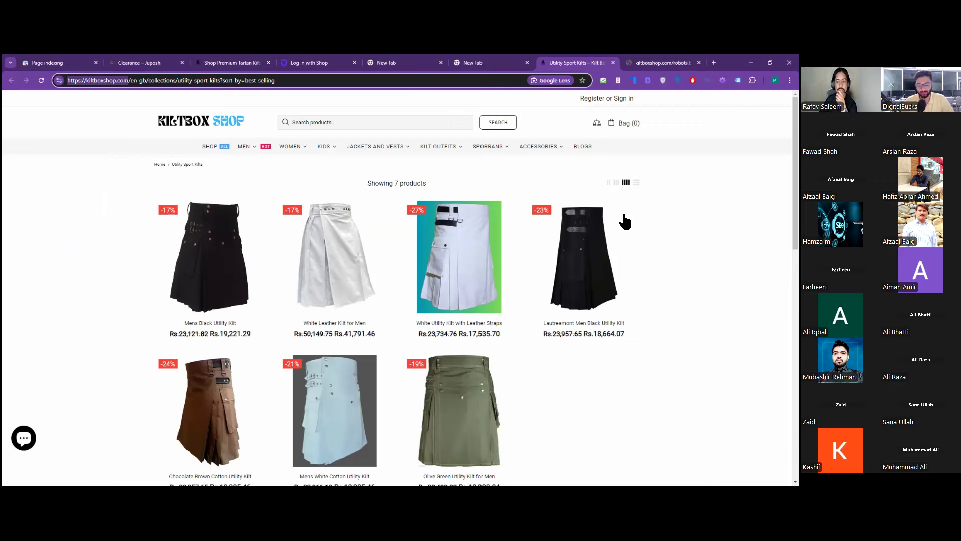
scroll(336, 388, down, 4)
scroll(386, 365, up, 4)
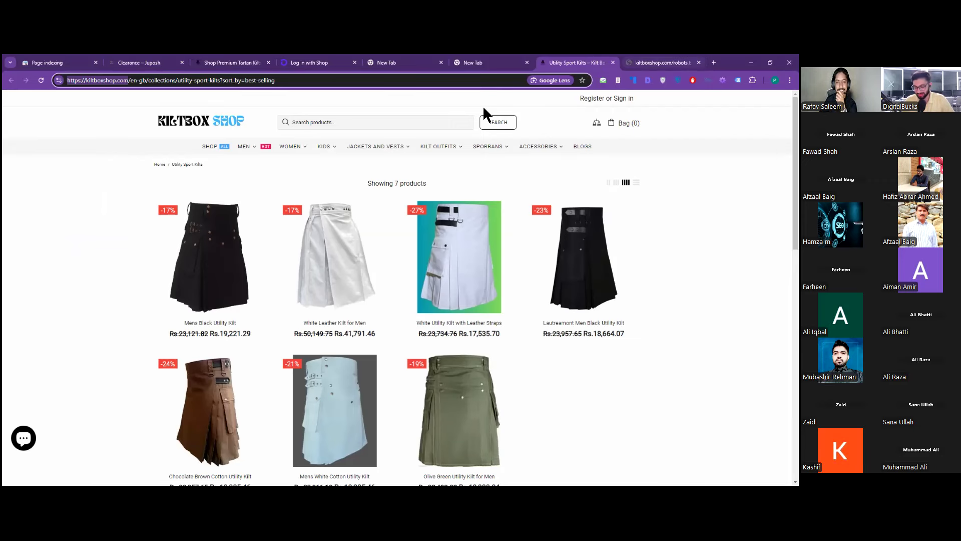
click(661, 63)
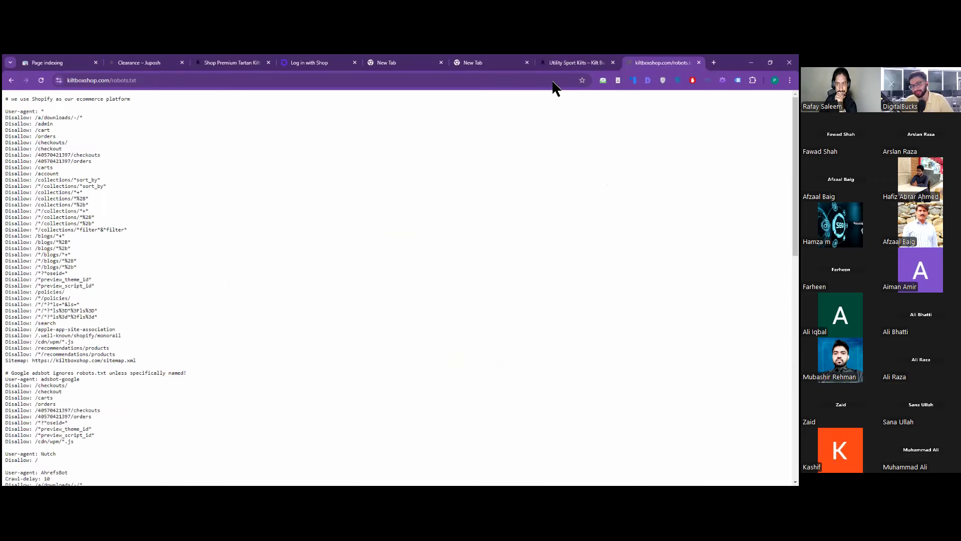
key(ctrl+shift+Tab)
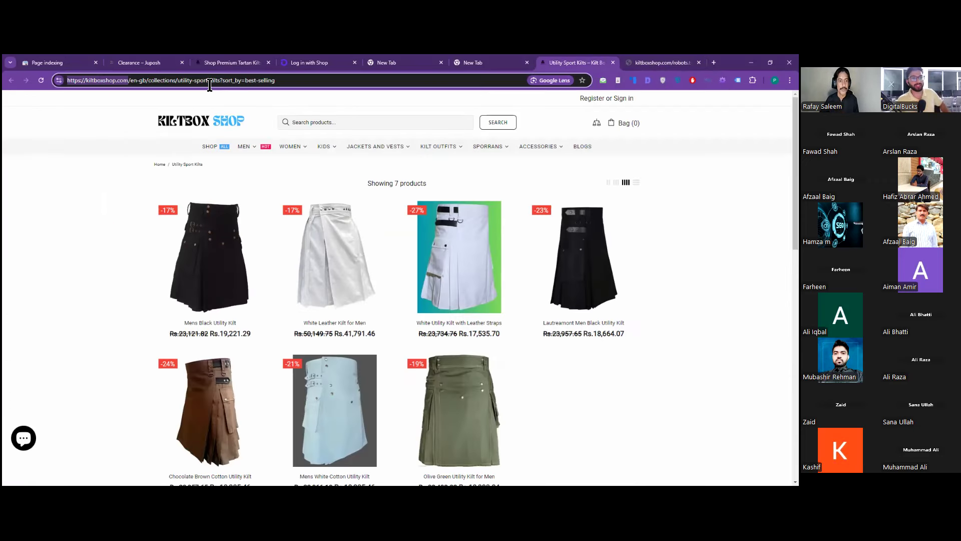
drag(222, 80, 242, 81)
key(ctrl+c)
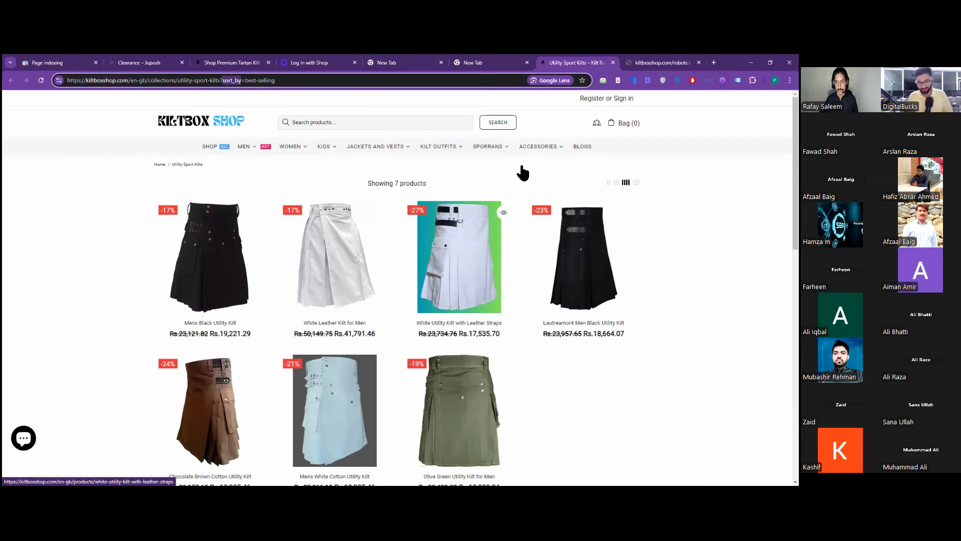
key(ctrl+Tab)
key(ctrl+f)
key(ctrl+v)
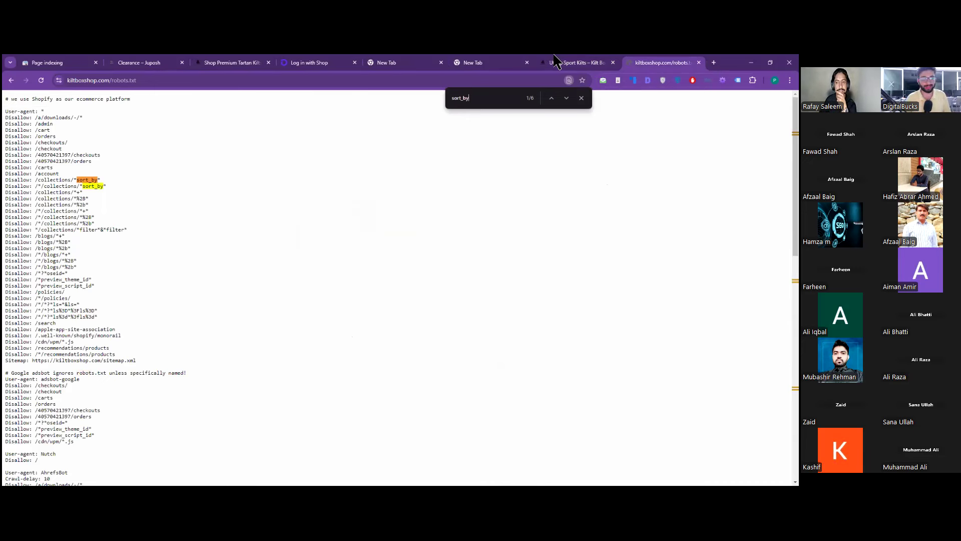
- Highlight the sort_by parameter in the Utility Sport Kilts page's URL to point it out
mouse_move(567, 57)
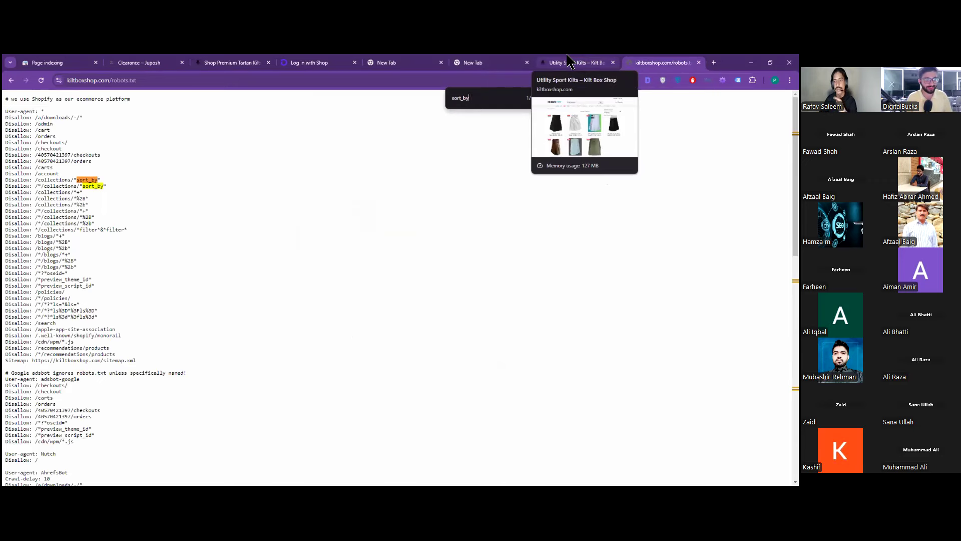
click(568, 60)
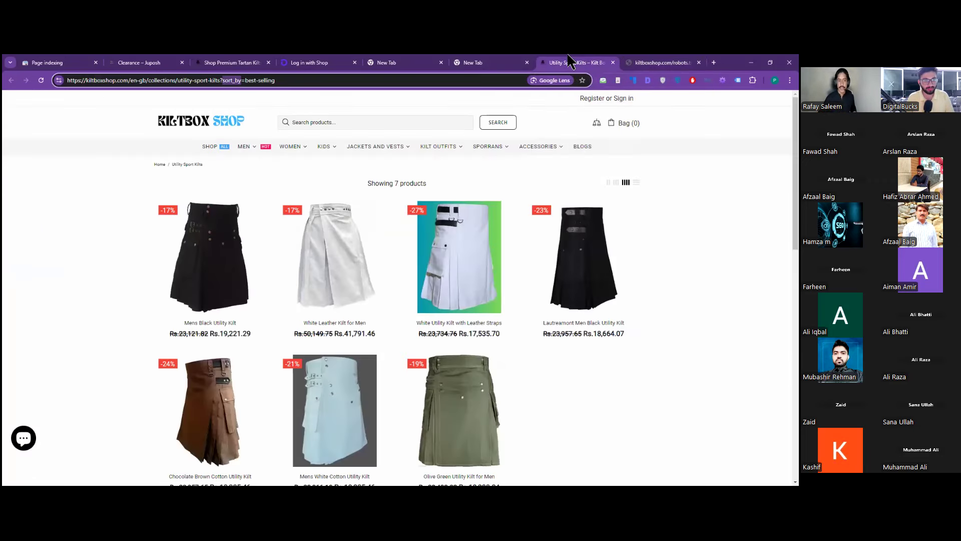
click(242, 81)
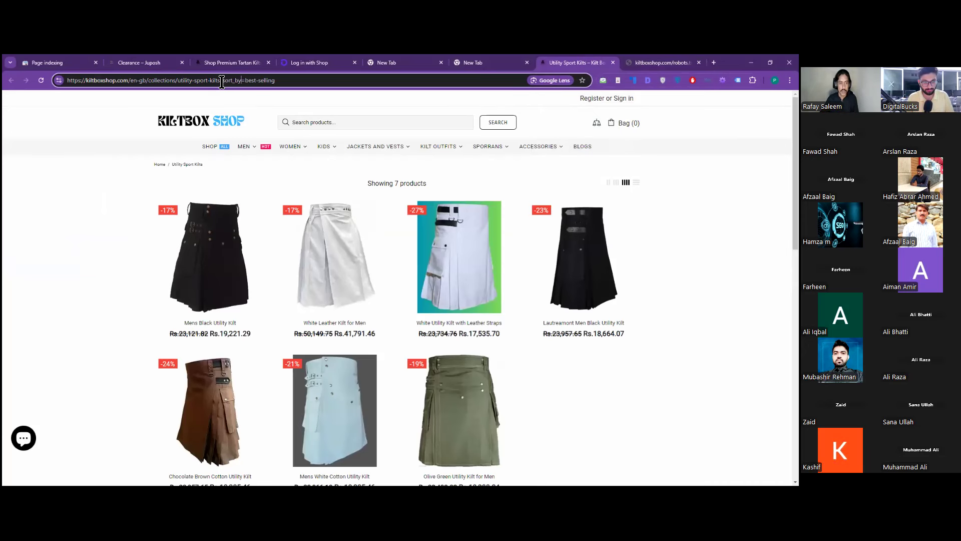
drag(222, 81, 242, 81)
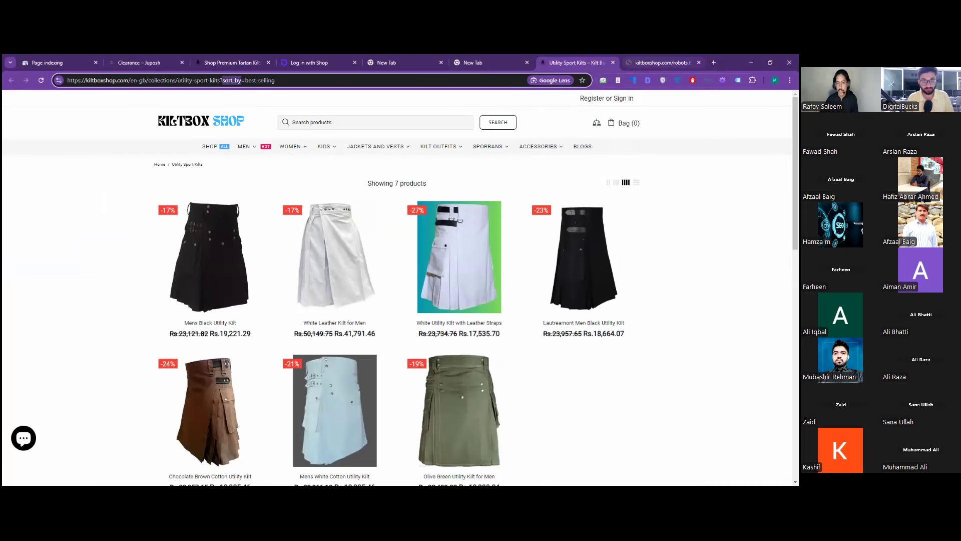
- Highlight the parts of the robots.txt rule Disallow: /collections/*sort_by*, including the leading wildcard and the sort_by term
click(661, 62)
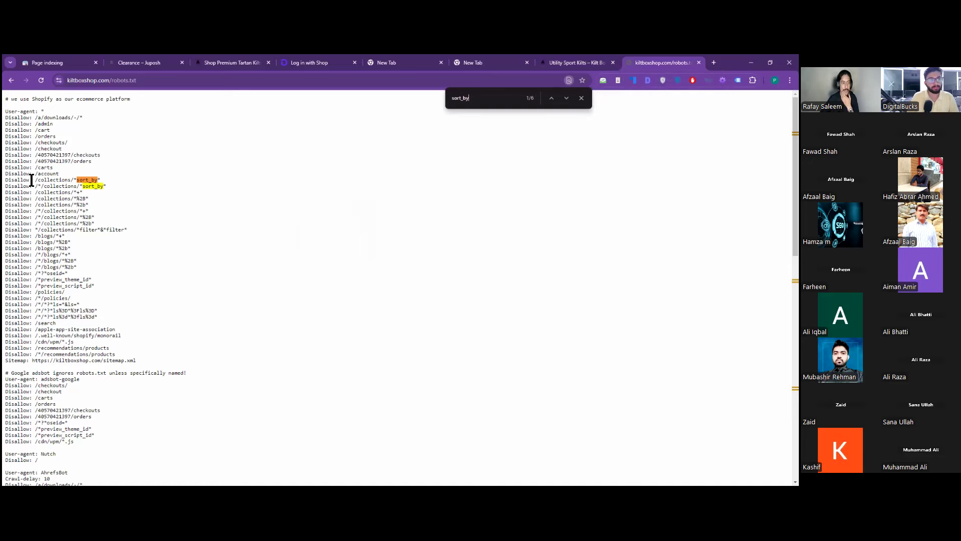
drag(6, 180, 76, 181)
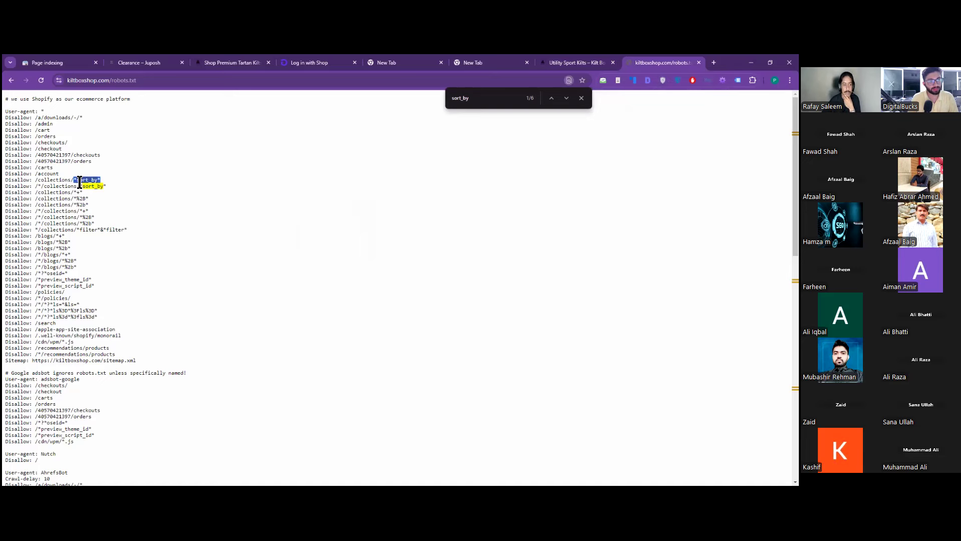
click(74, 182)
drag(74, 181, 77, 180)
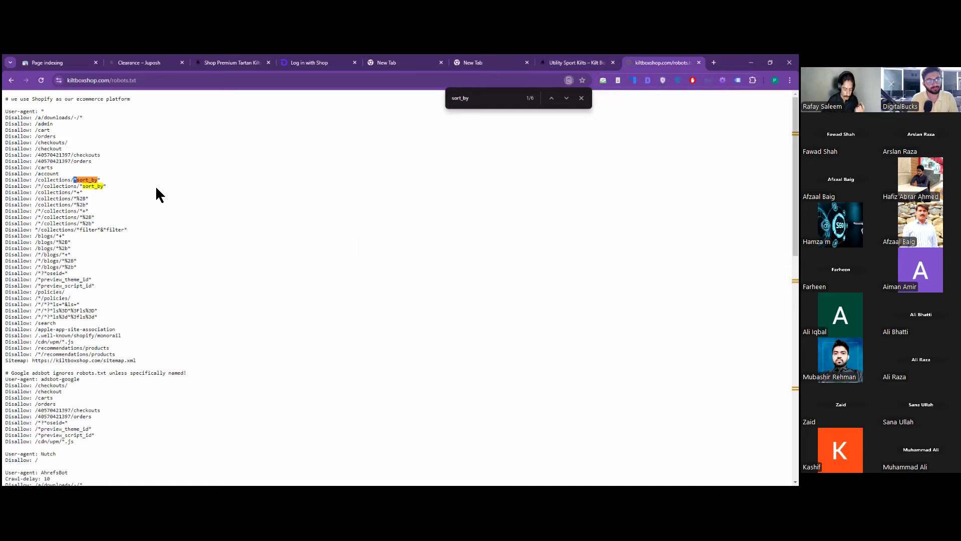
click(73, 180)
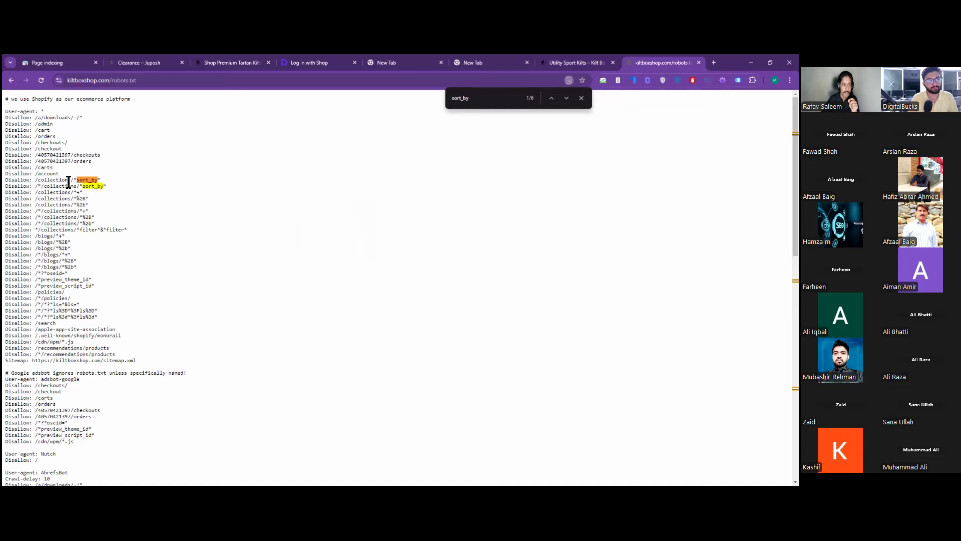
drag(76, 181, 98, 182)
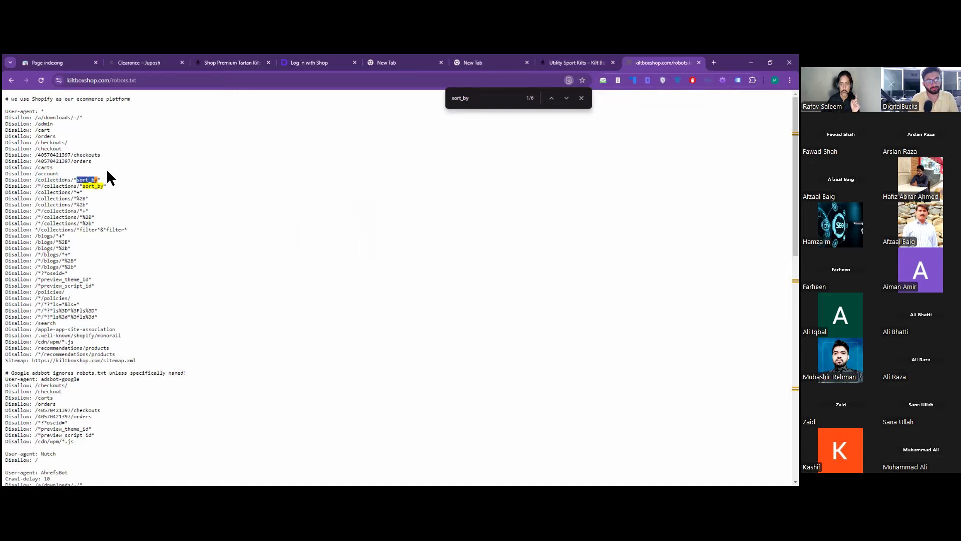
- Return to the Utility Sport Kilts page and highlight the collection part of its address, before the sort parameter
click(591, 63)
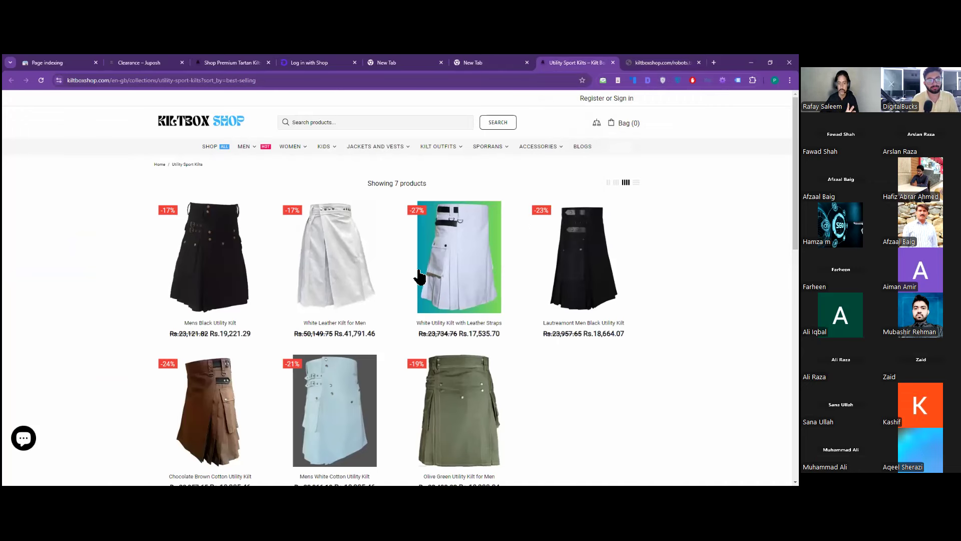
key(ctrl+1)
key(ctrl+9)
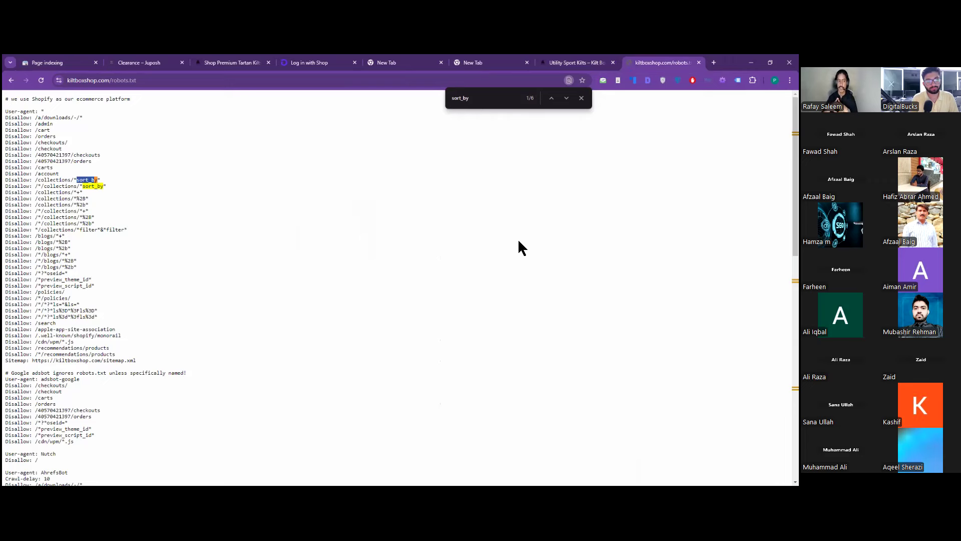
click(571, 63)
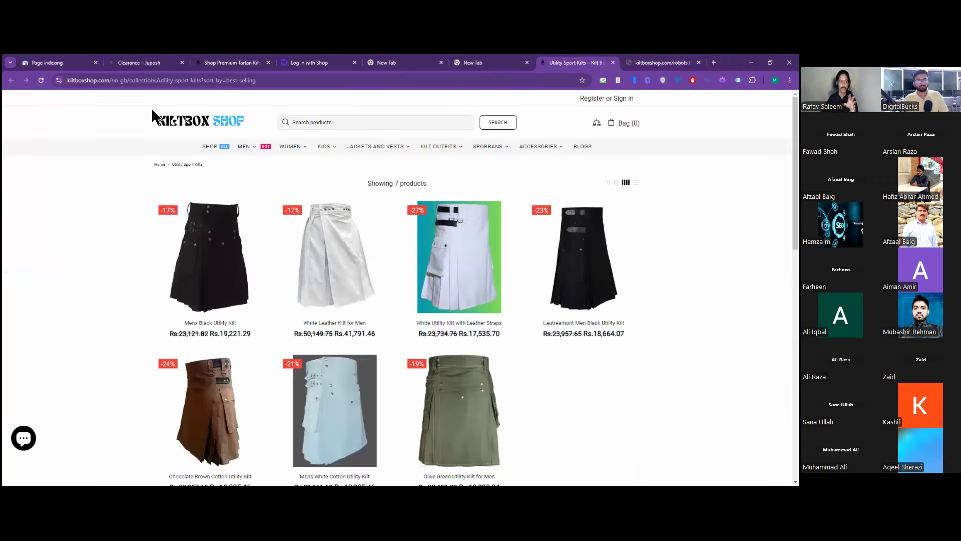
drag(211, 86, 68, 85)
click(553, 170)
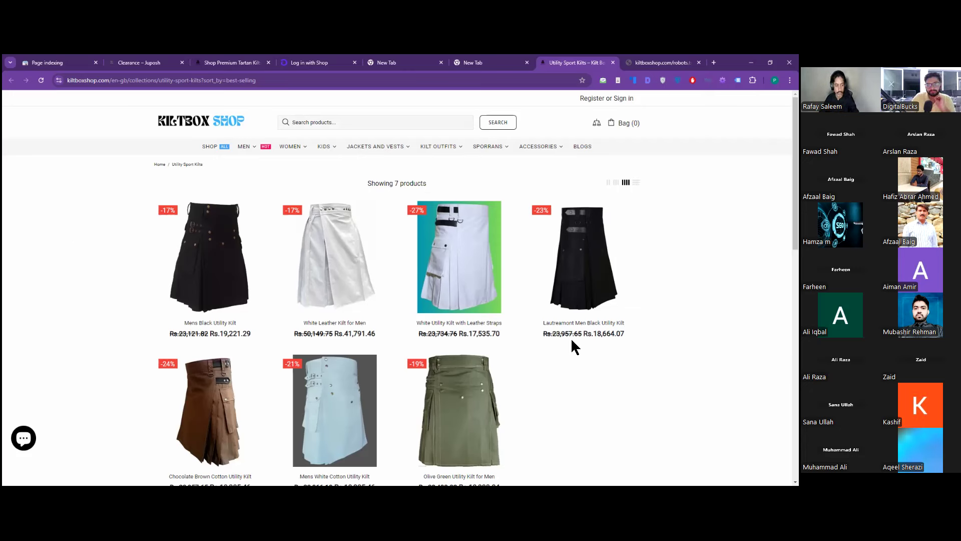
- Preview the Utility Sport Kilts products in the list layout and return them to the four-column grid
scroll(333, 295, down, 1)
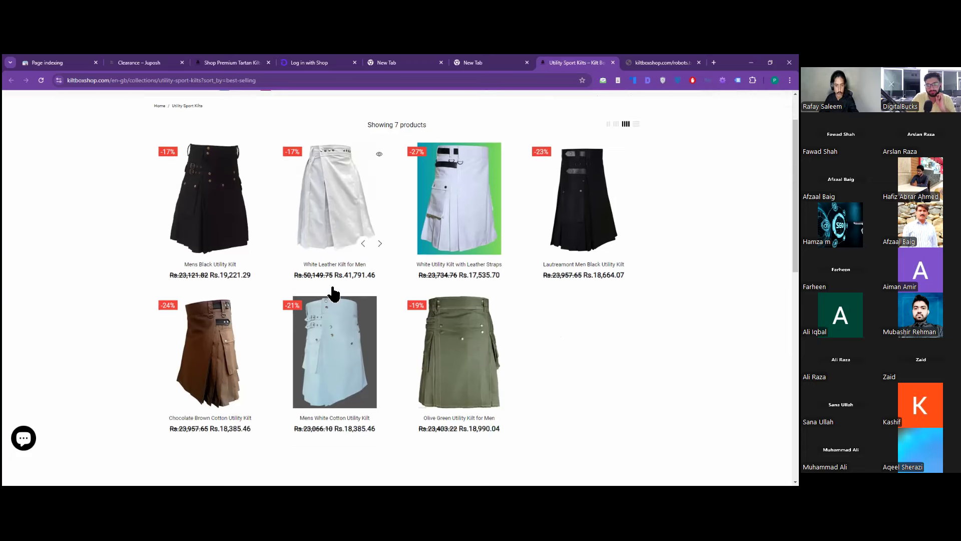
scroll(331, 291, up, 1)
mouse_move(324, 274)
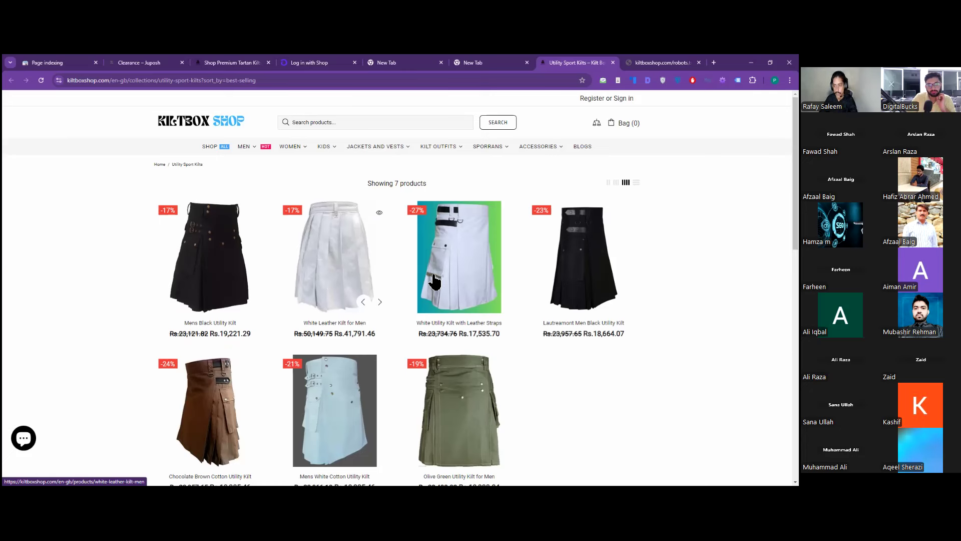
click(636, 183)
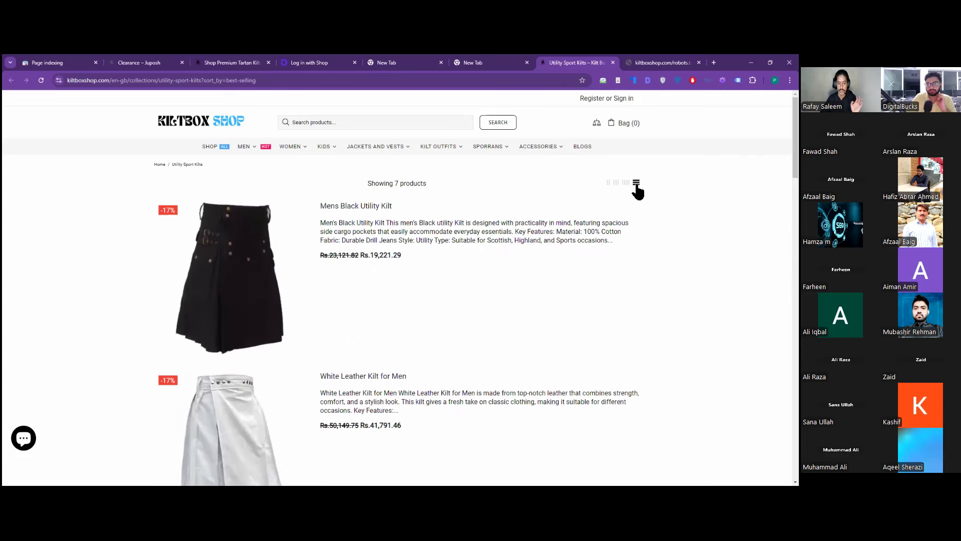
click(626, 183)
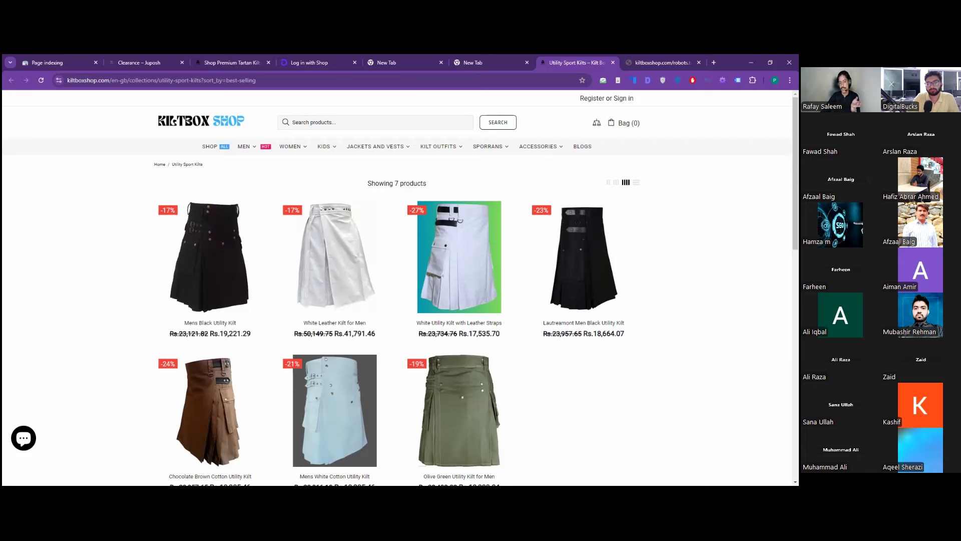
- Close the sort_by search in robots.txt and highlight the plus sign in the rule Disallow: /*/collections/*+*
key(ctrl+1)
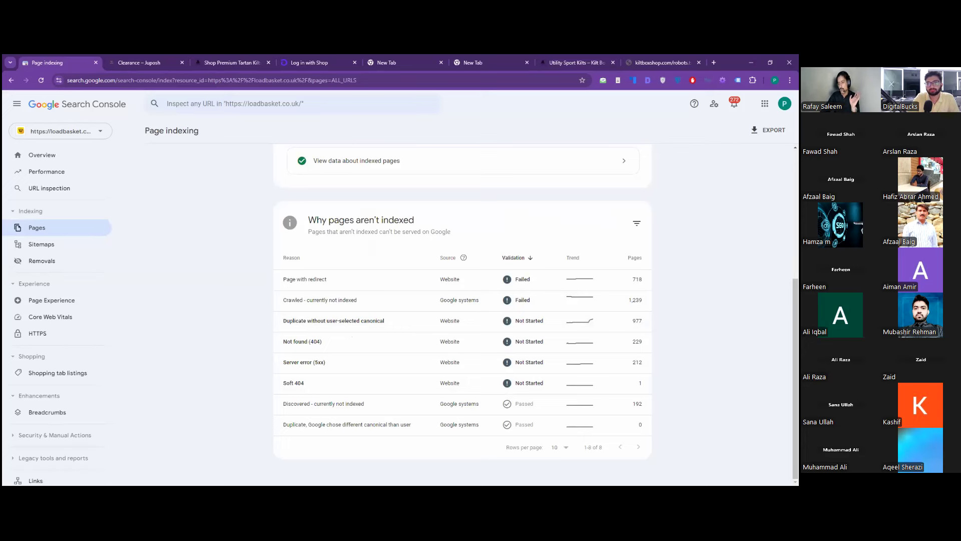
scroll(463, 300, up, 5)
key(ctrl+9)
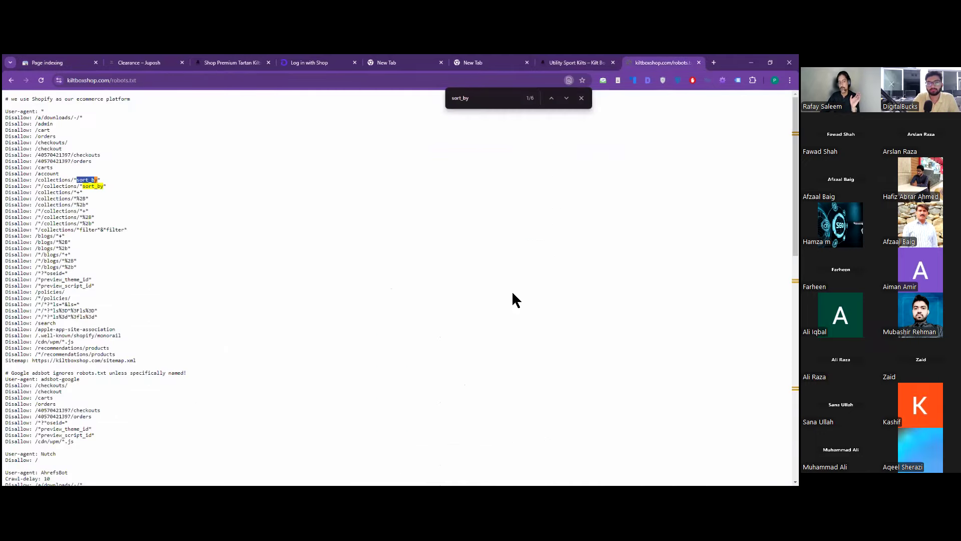
drag(83, 210, 86, 211)
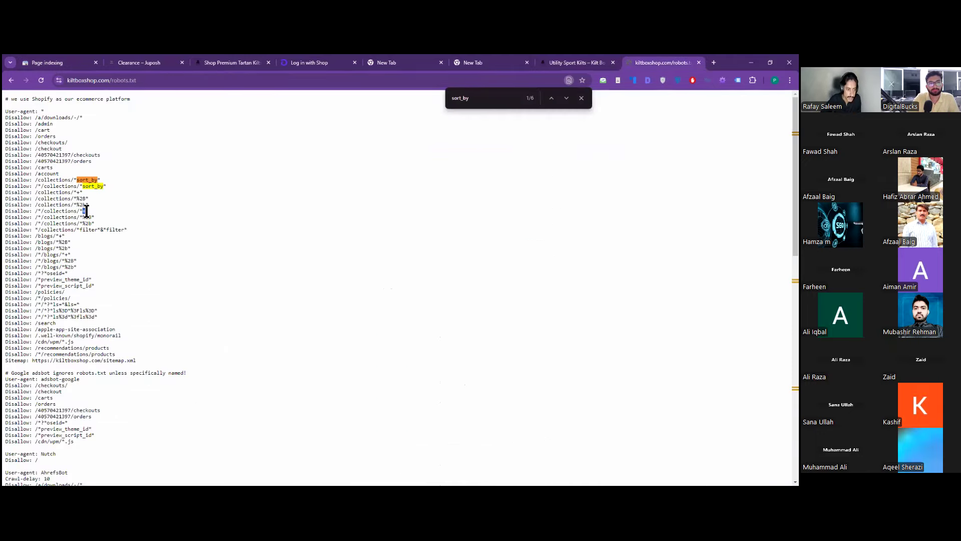
click(581, 98)
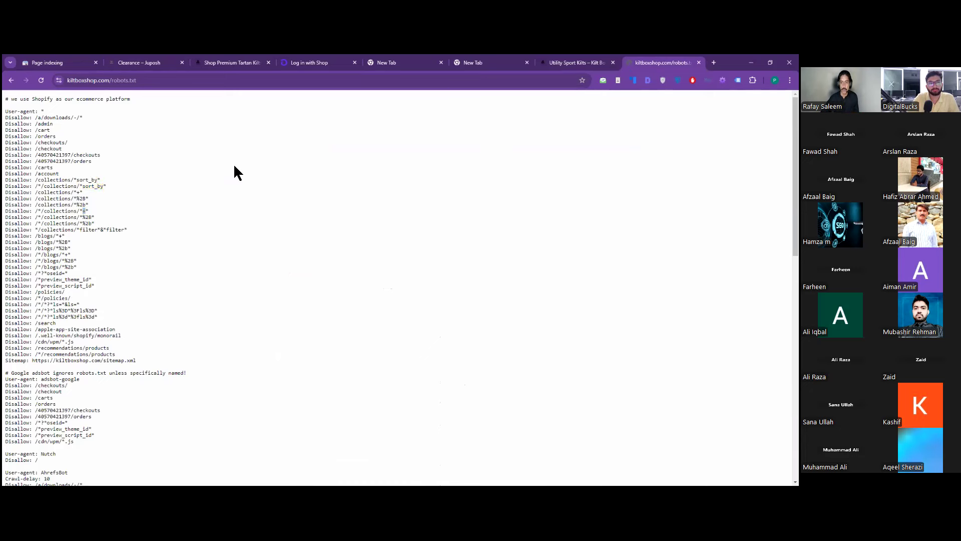
drag(63, 210, 88, 211)
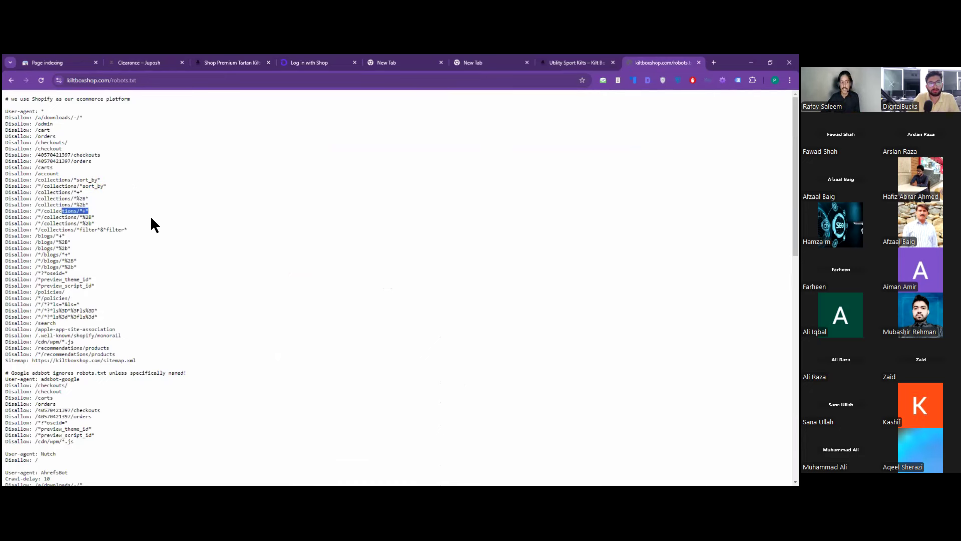
click(83, 213)
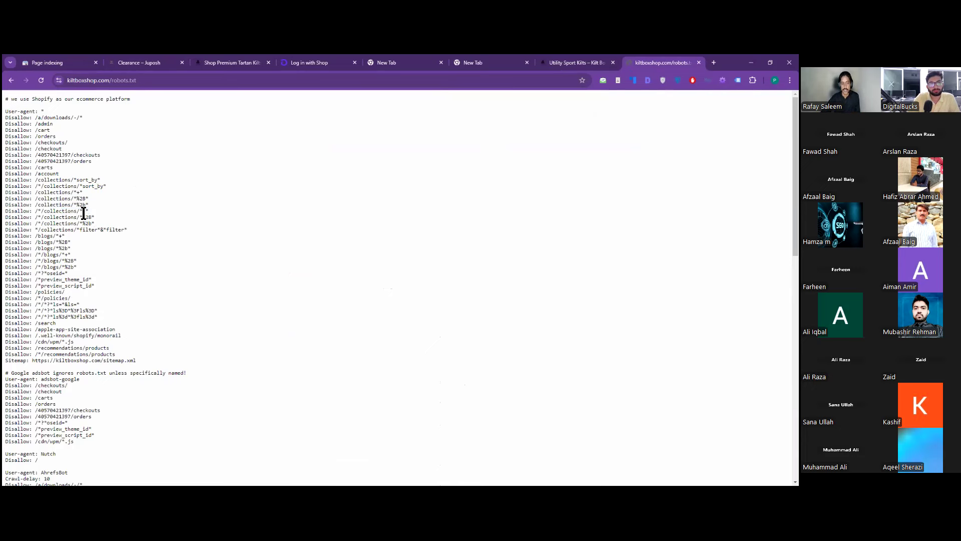
double_click(84, 214)
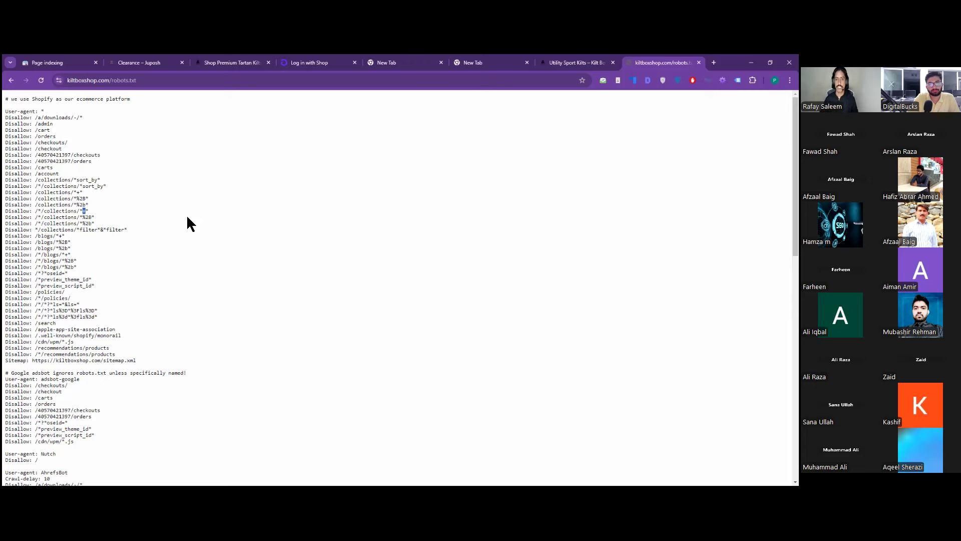
- Return to the Utility Sport Kilts page and edit its address so the sort parameter reads sort_by=best+elling, without loading it
click(566, 63)
click(480, 63)
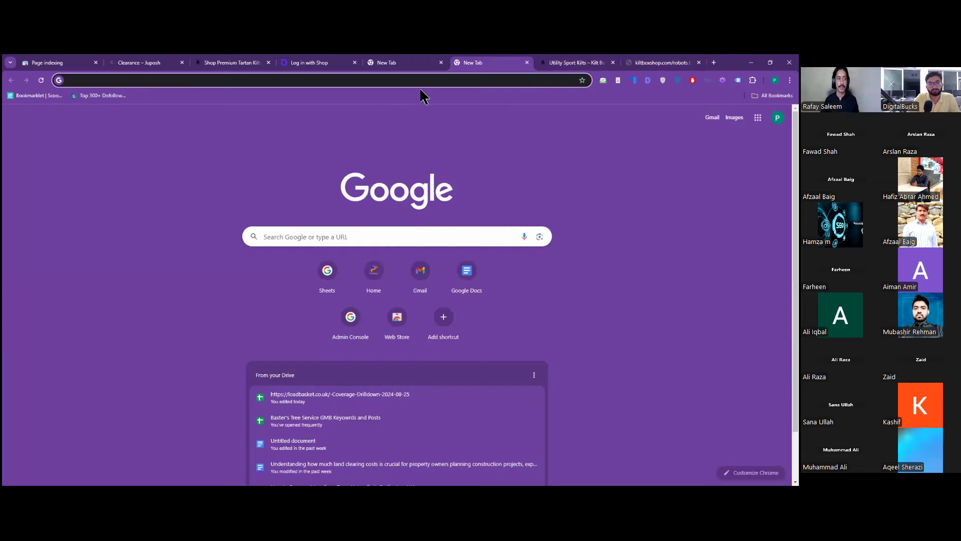
click(578, 64)
click(242, 81)
text(+elling)
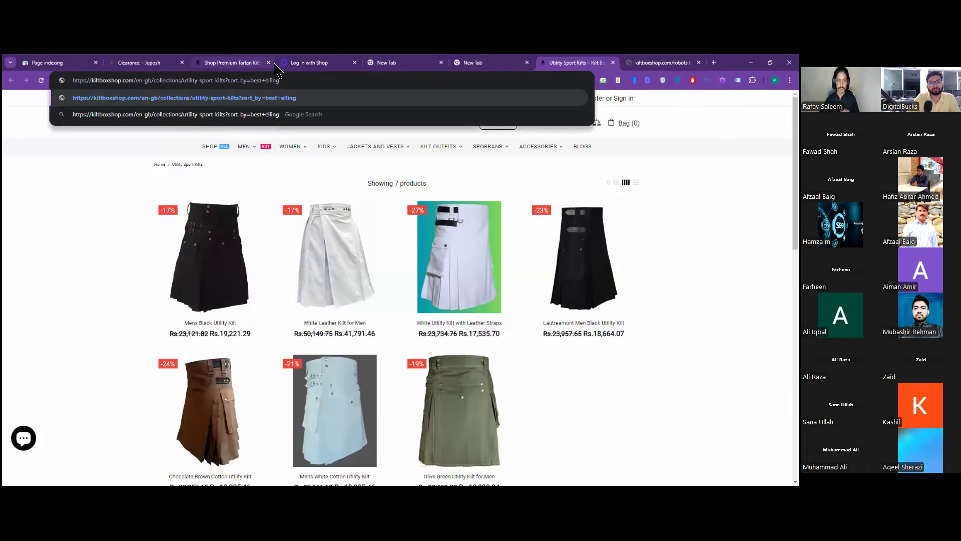
click(92, 207)
click(278, 81)
key(ctrl+a)
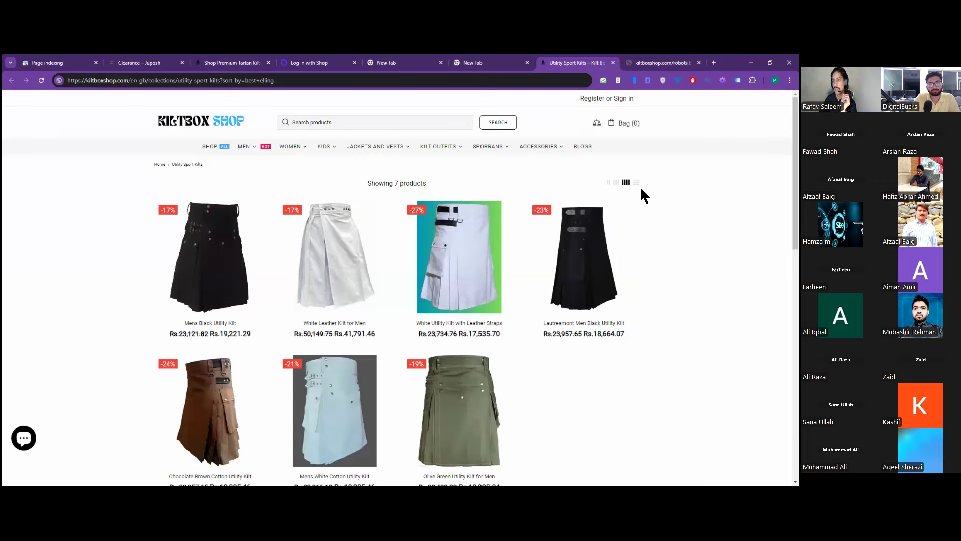
- Highlight the /*+* ending of the robots.txt rule Disallow: /*/collections/*+*, and bring up the non-indexing reasons in Search Console's Page indexing report
key(ctrl+Tab)
drag(78, 214, 93, 213)
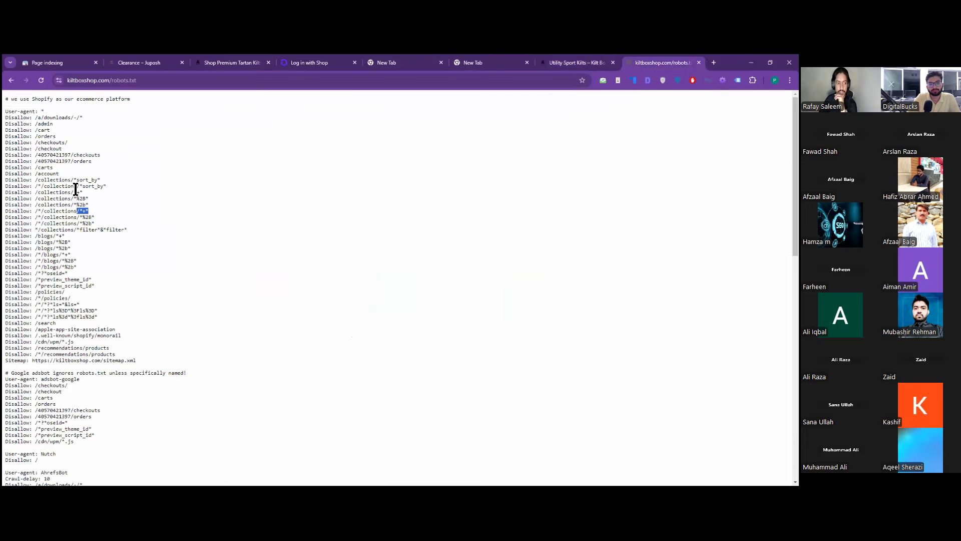
click(48, 63)
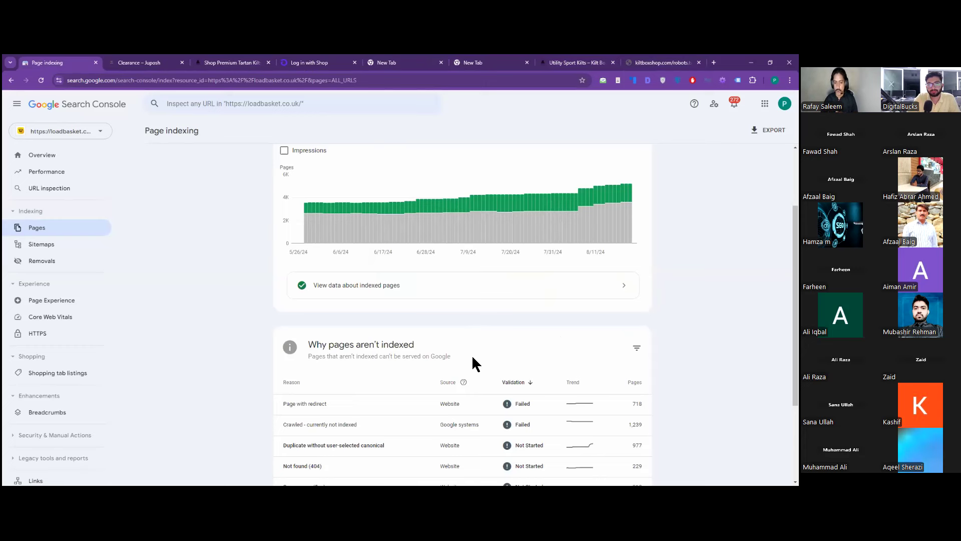
scroll(444, 381, down, 3)
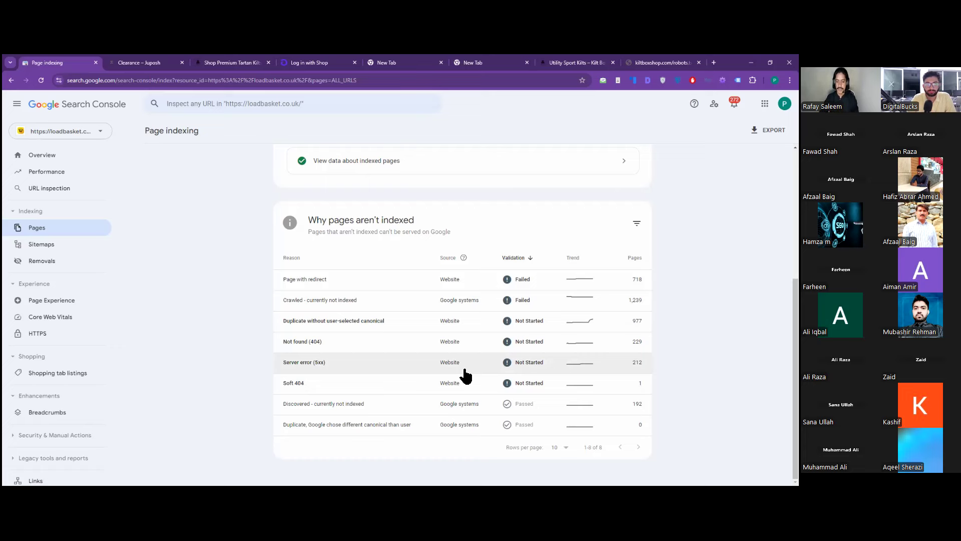
- Return to robots.txt and highlight the disallow rules from the general User-agent: * block through the adsbot-google block, then clear the selection
click(646, 64)
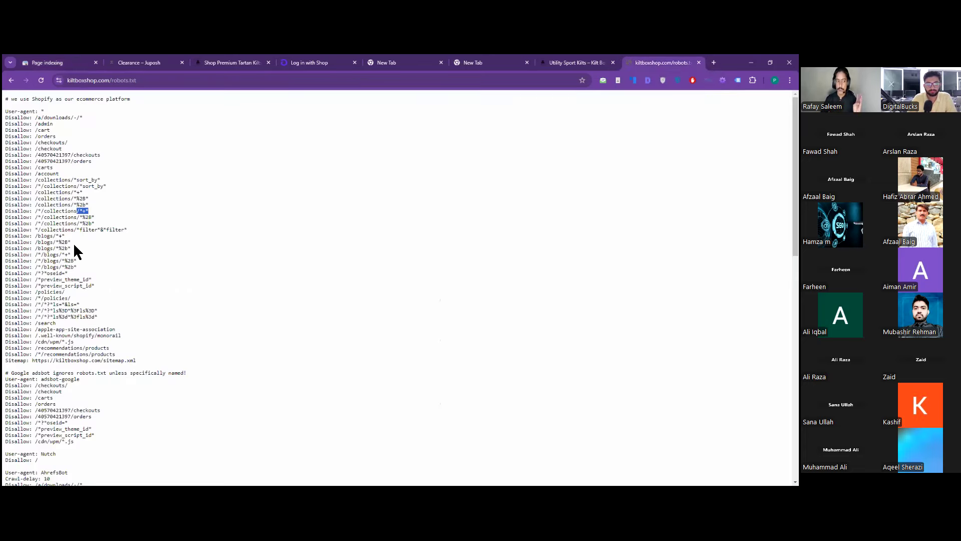
drag(7, 111, 144, 450)
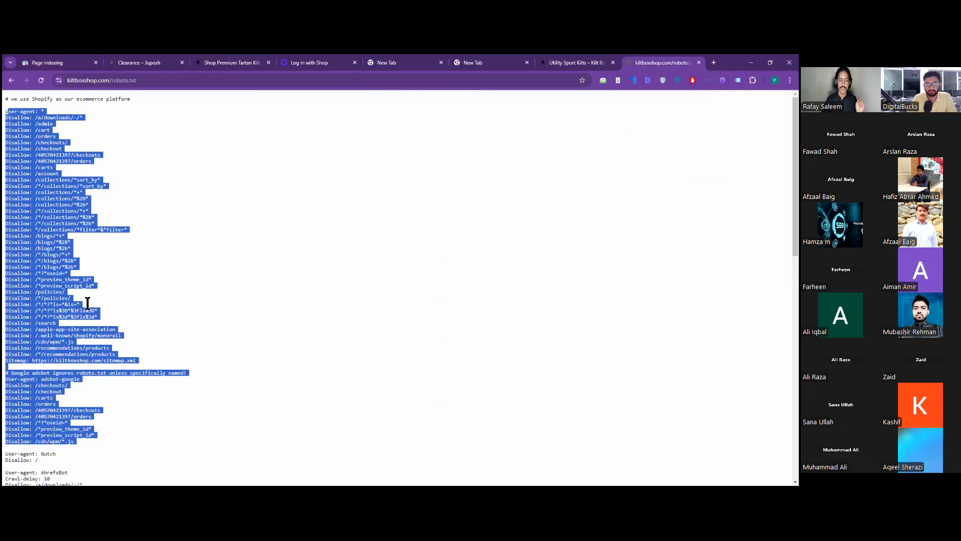
click(80, 267)
drag(17, 124, 67, 292)
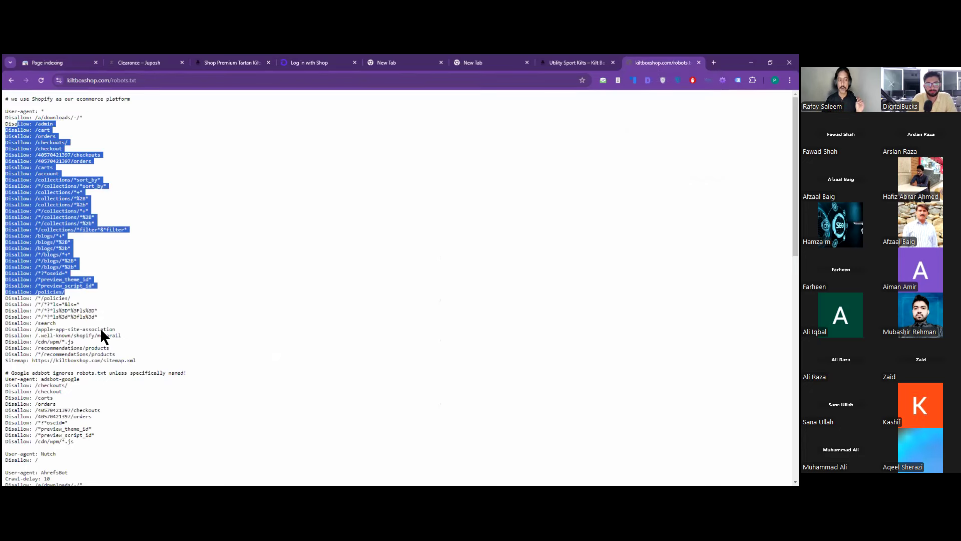
drag(102, 330, 104, 432)
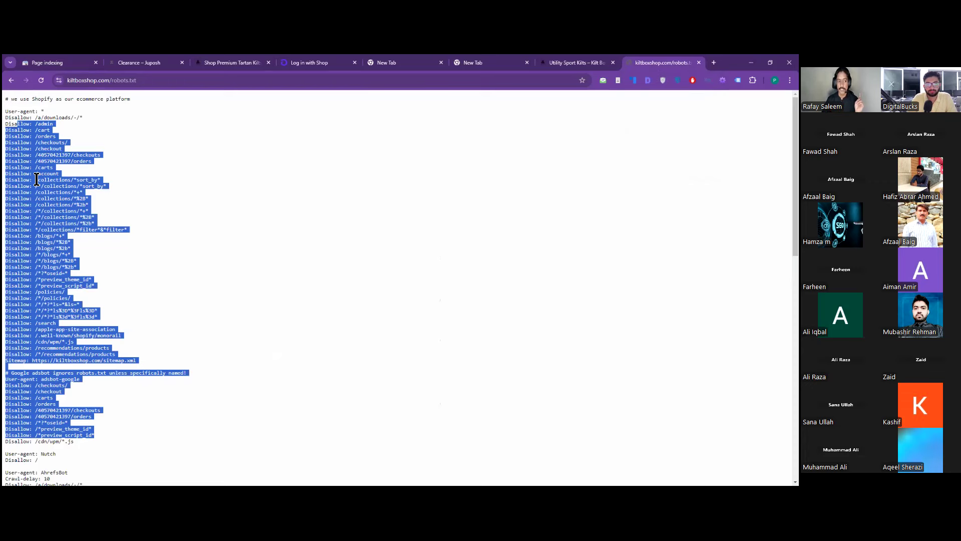
click(39, 198)
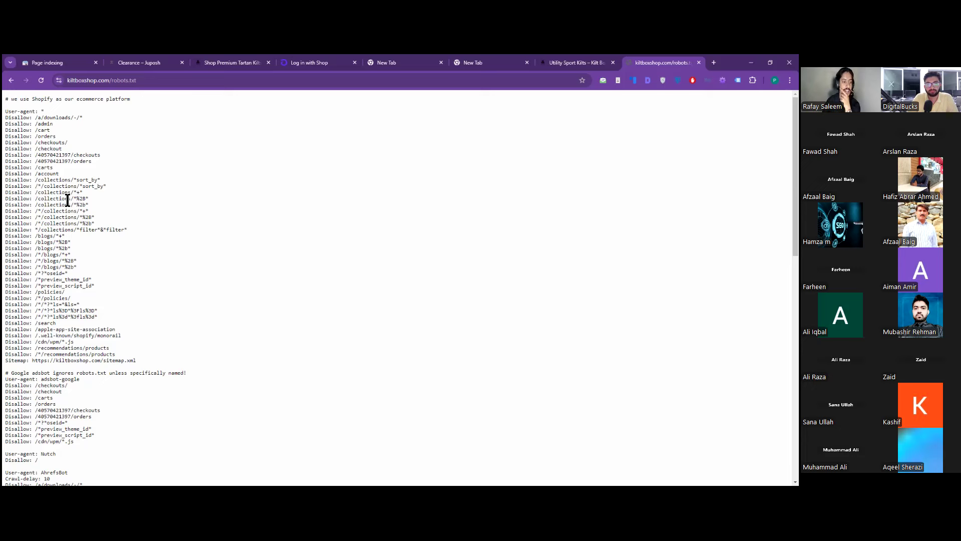
- Highlight the whole robots.txt rule Disallow: /*/collections/*+*
drag(62, 217, 98, 220)
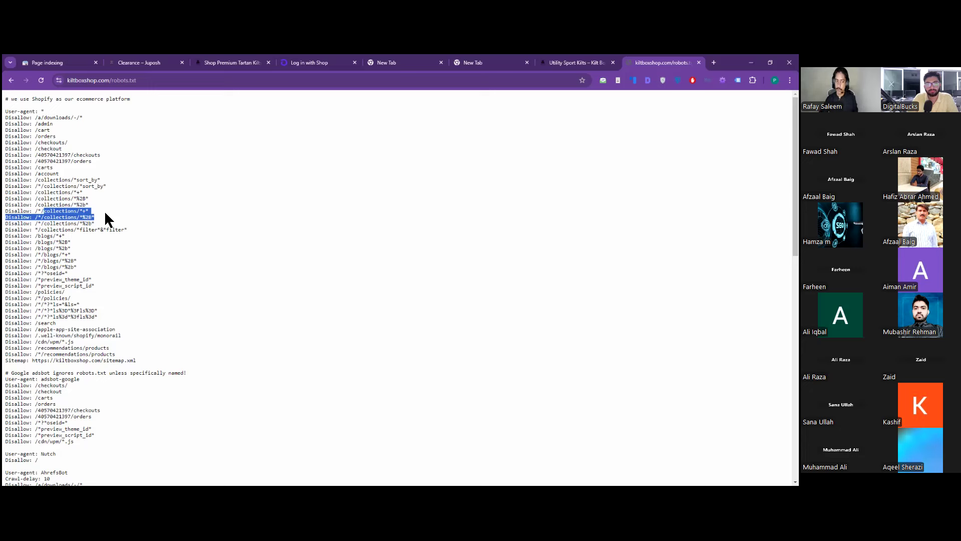
click(71, 214)
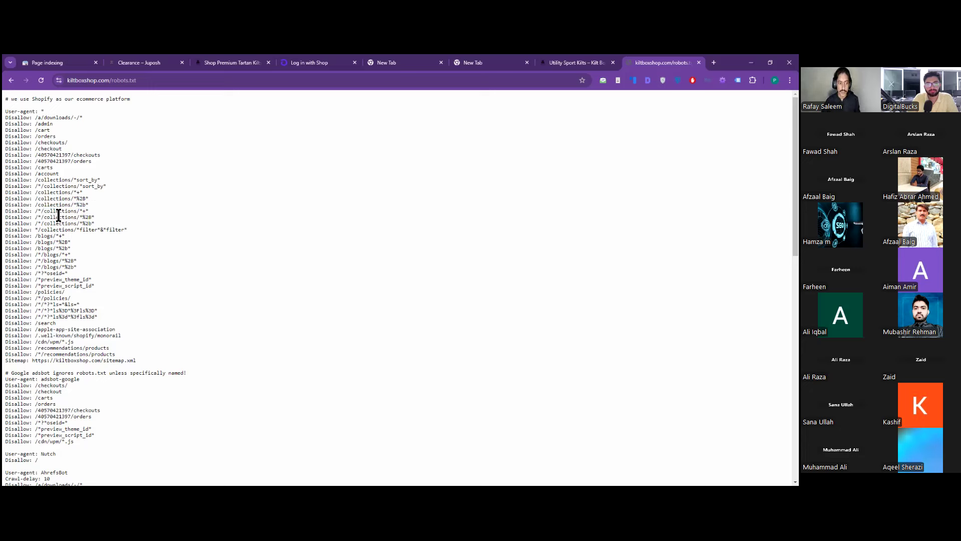
drag(8, 214, 92, 215)
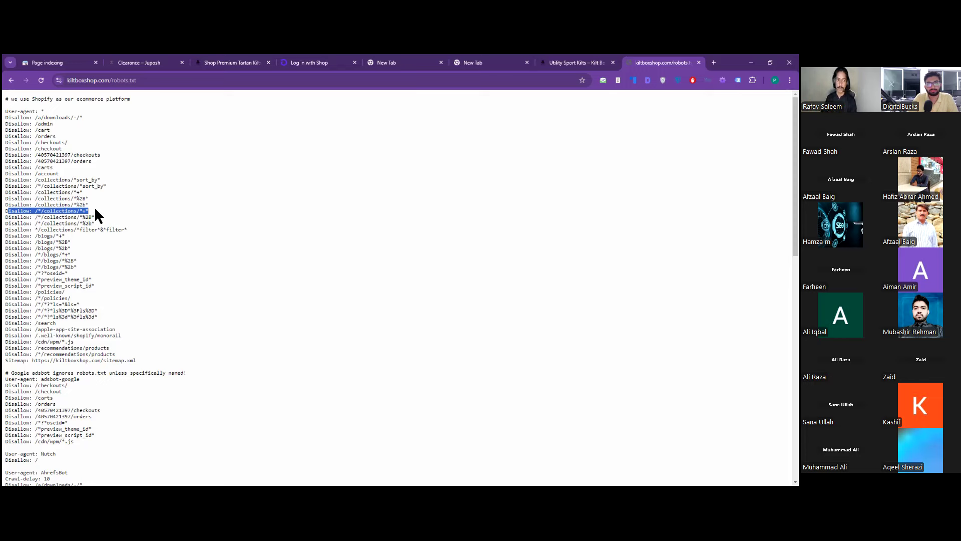
- Go back to LoadBasket's Page indexing report and review the Why pages aren't indexed table
click(50, 63)
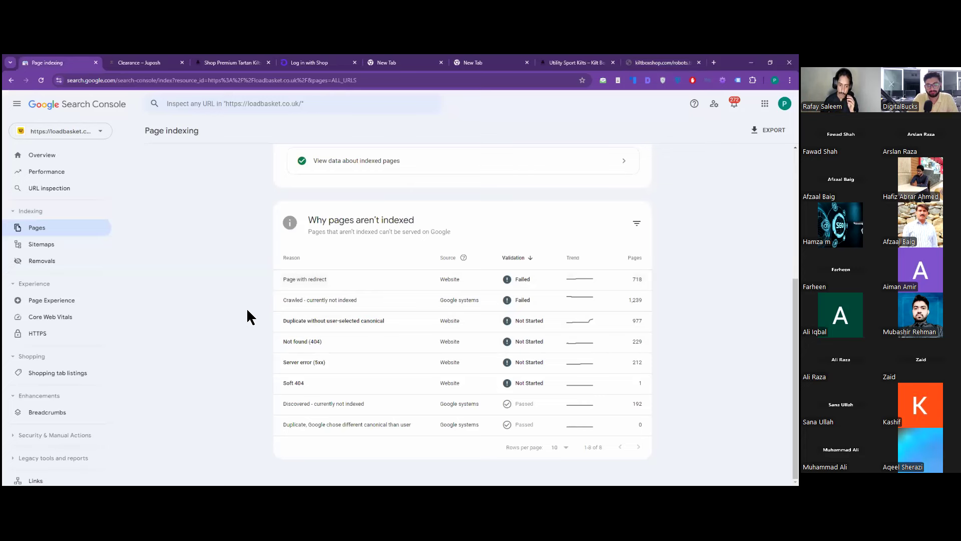
scroll(247, 311, up, 2)
scroll(247, 311, down, 2)
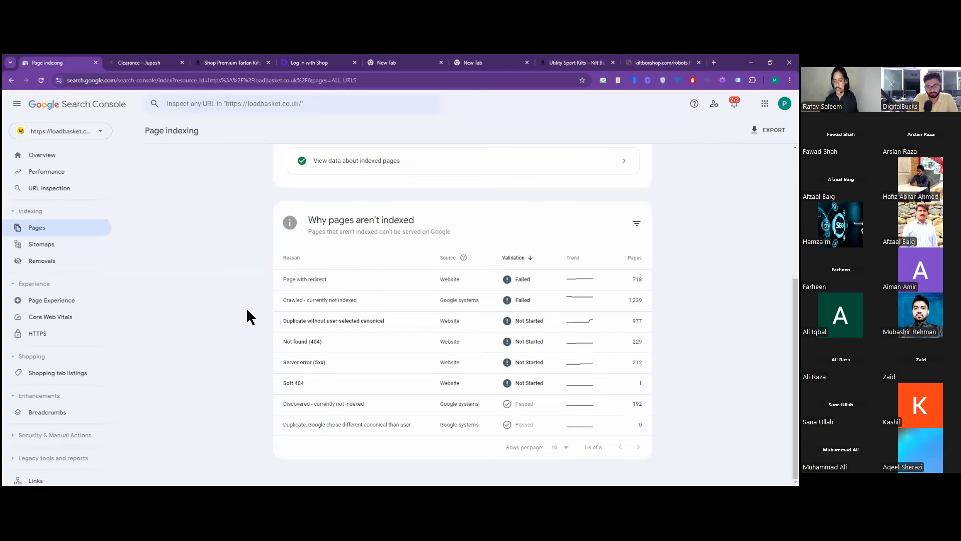